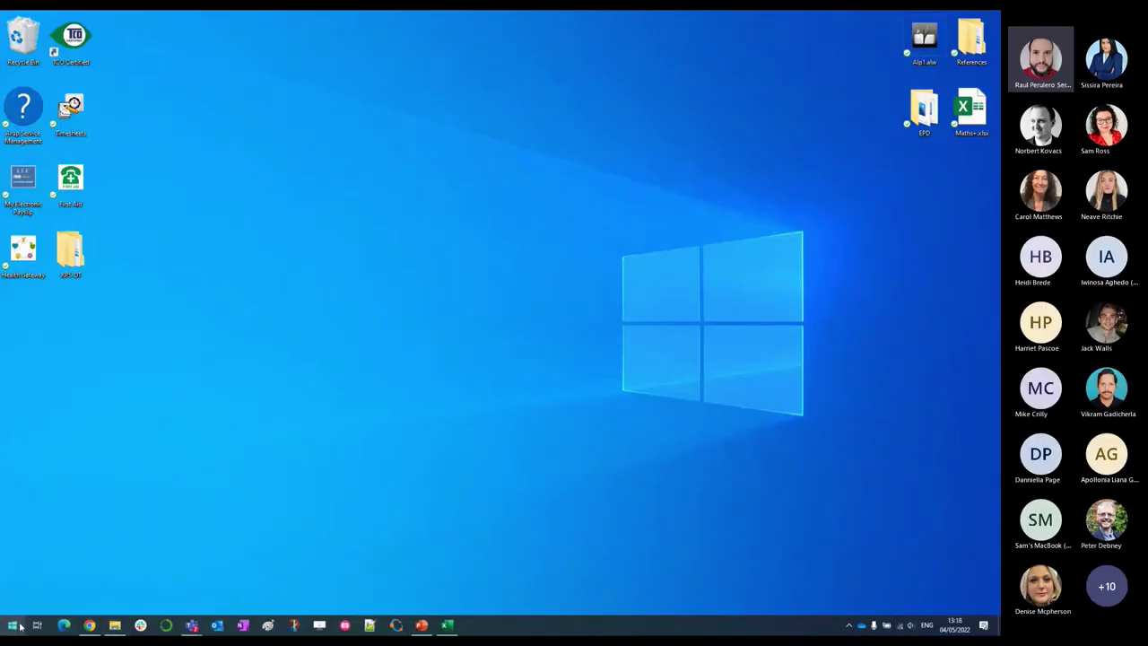
# - Launch Frew 20.0
pyautogui.click(448, 623)
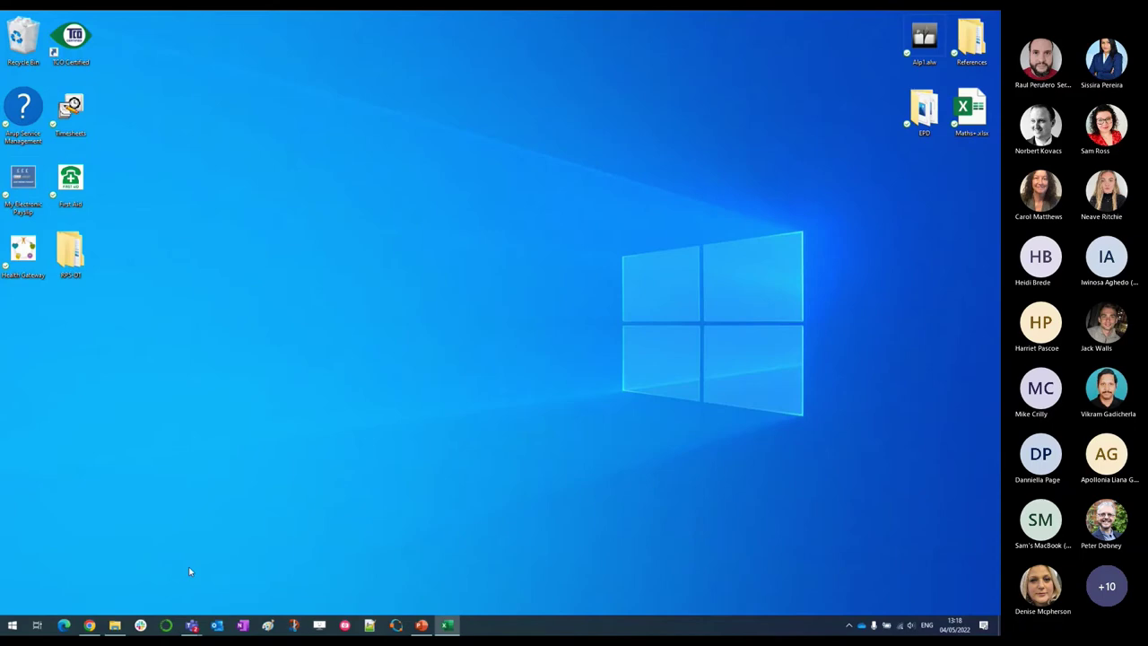
pyautogui.click(36, 625)
pyautogui.click(37, 625)
pyautogui.click(13, 625)
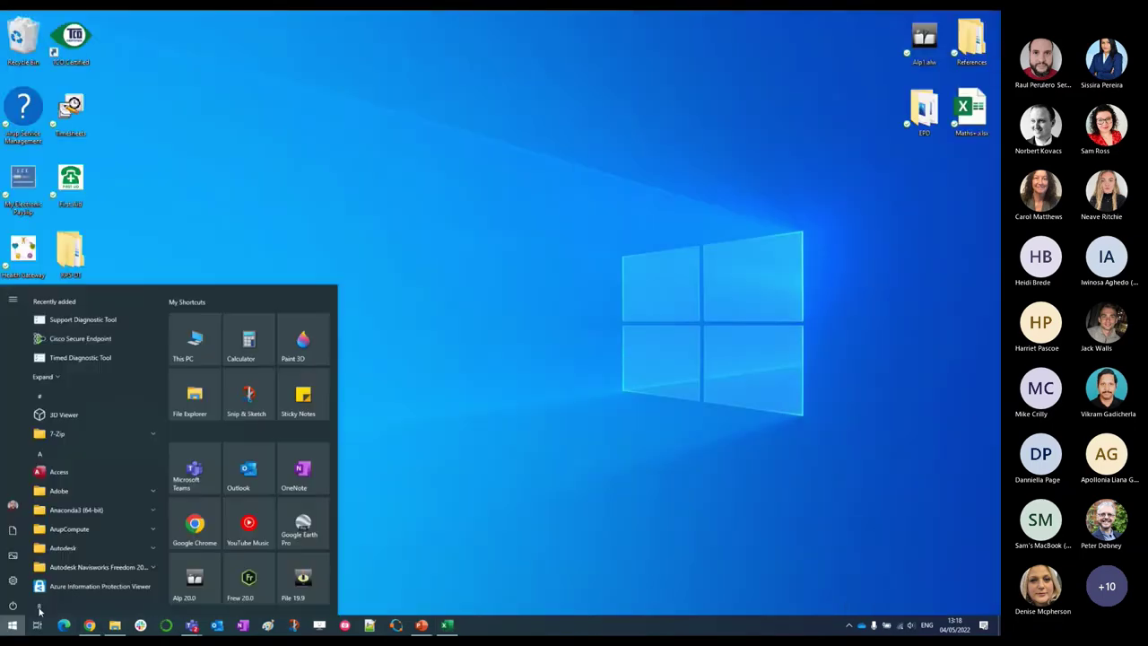
pyautogui.click(244, 577)
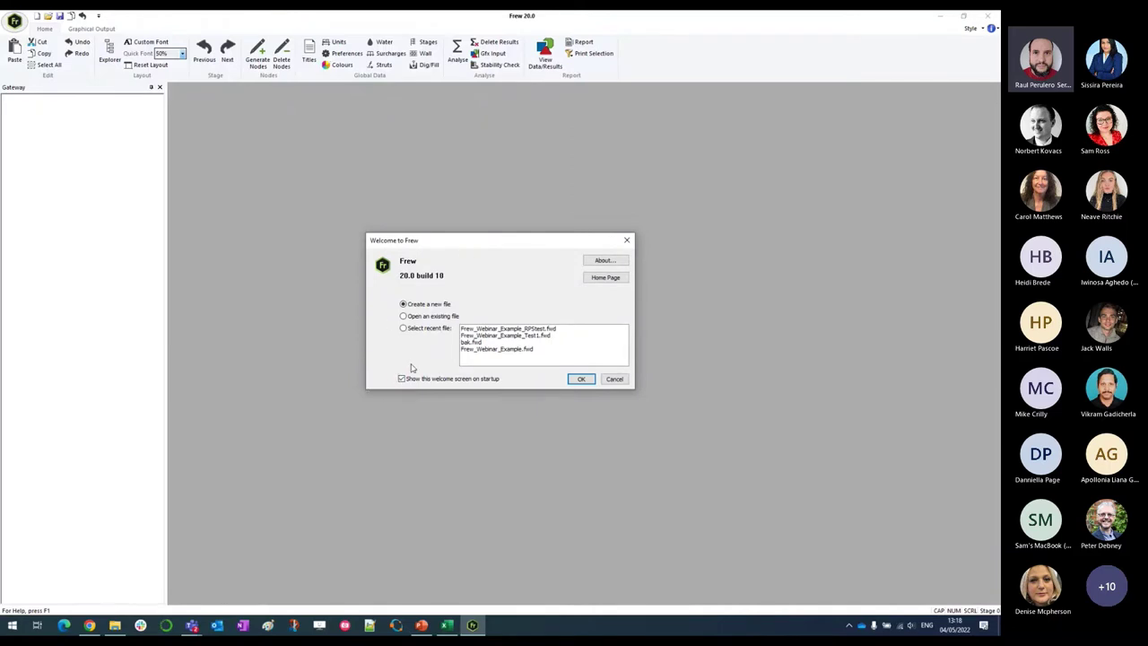
# - View the program's version and licensing details, close them and create a new file
pyautogui.click(594, 262)
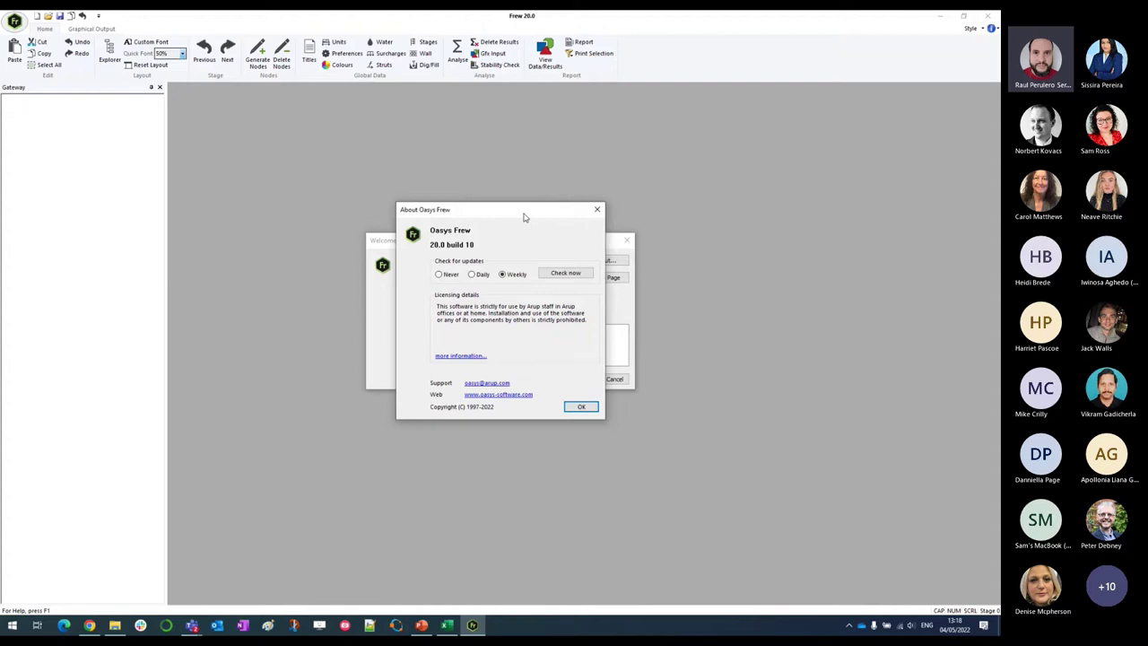
pyautogui.click(595, 208)
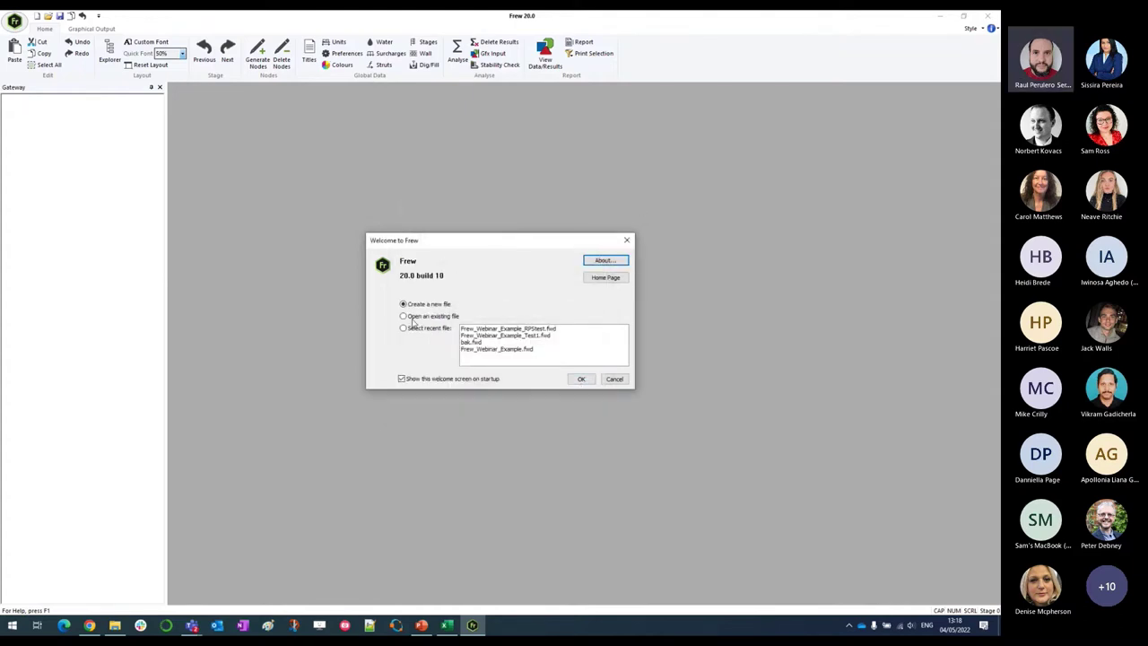
pyautogui.click(581, 380)
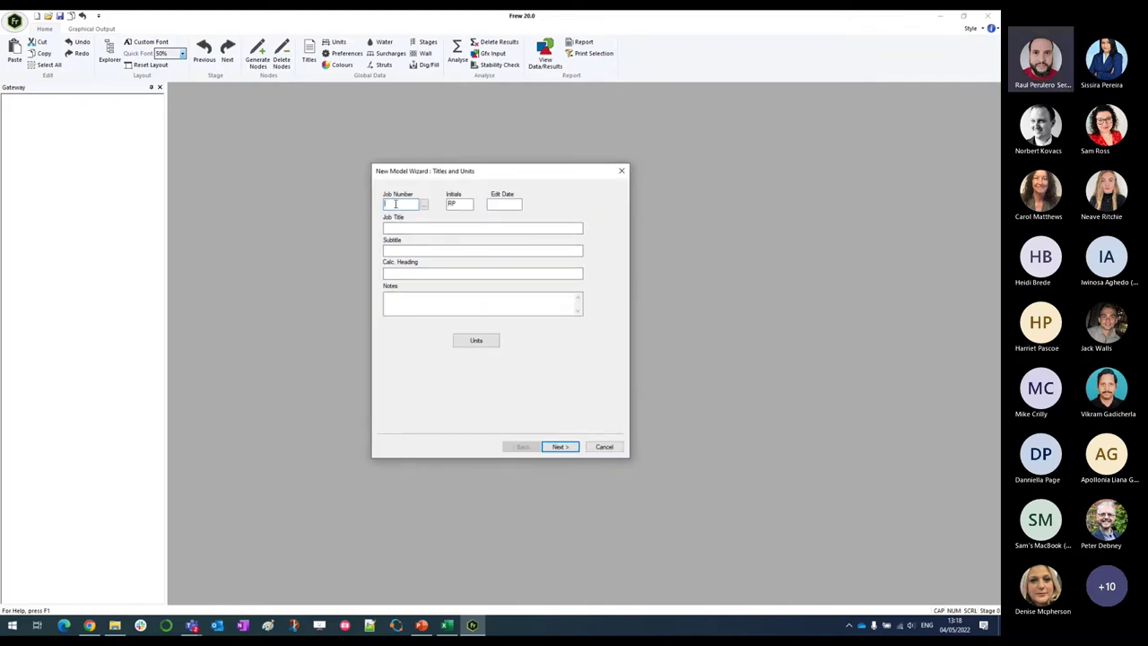
# - Complete the author's initials in the new model's titles, leaving the job title, calculation heading and notes blank
pyautogui.click(460, 204)
pyautogui.write('S')
pyautogui.click(429, 226)
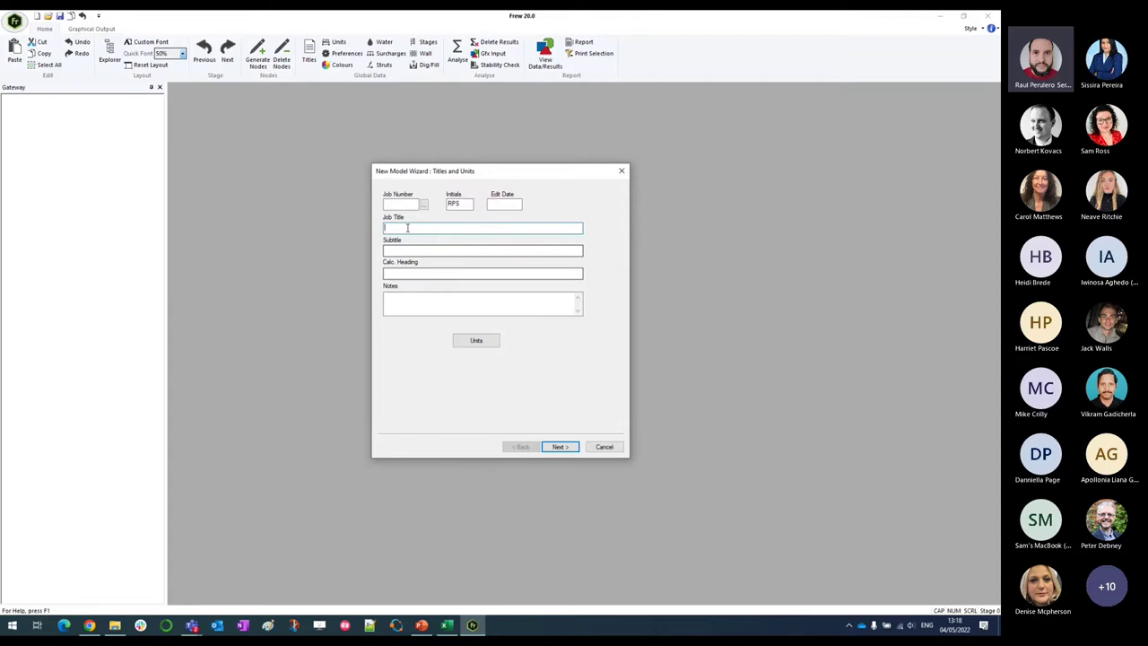
pyautogui.click(400, 273)
pyautogui.click(415, 299)
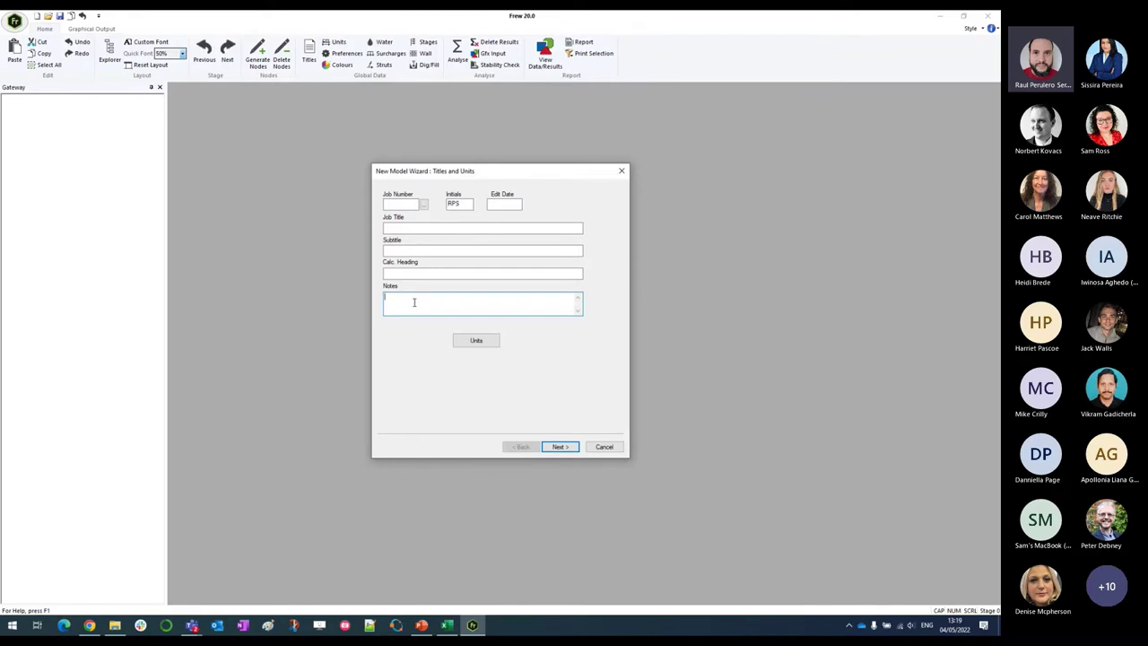
# - Reset the model units to the kN-m set with mm, kN, m and kPa, and proceed to the basic data
pyautogui.click(458, 340)
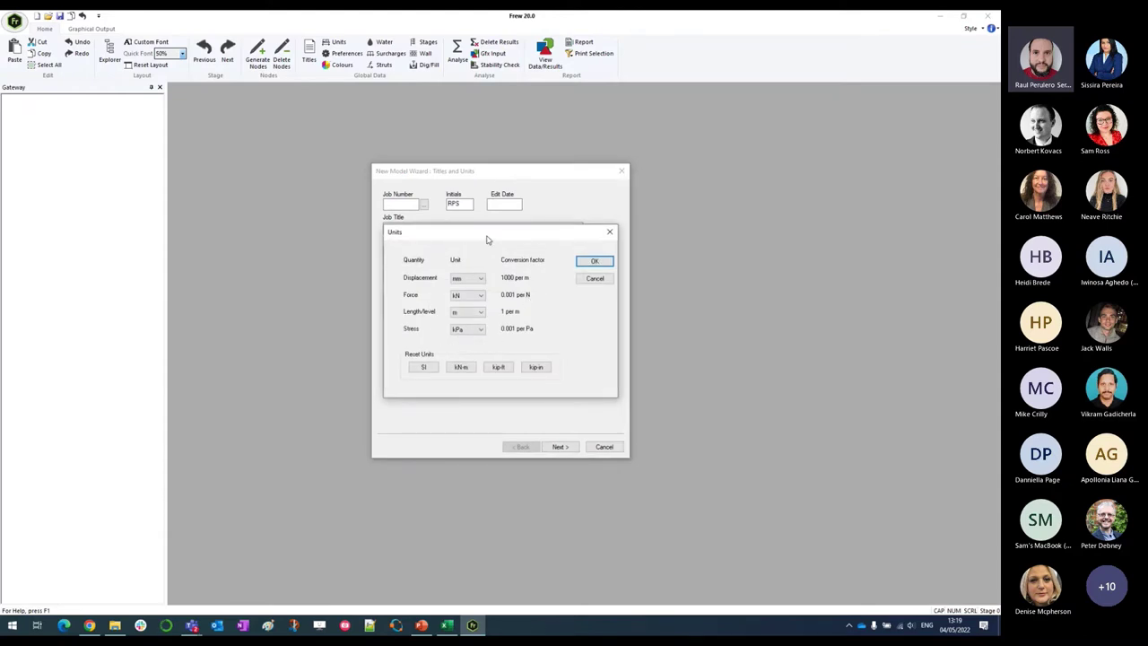
pyautogui.click(418, 369)
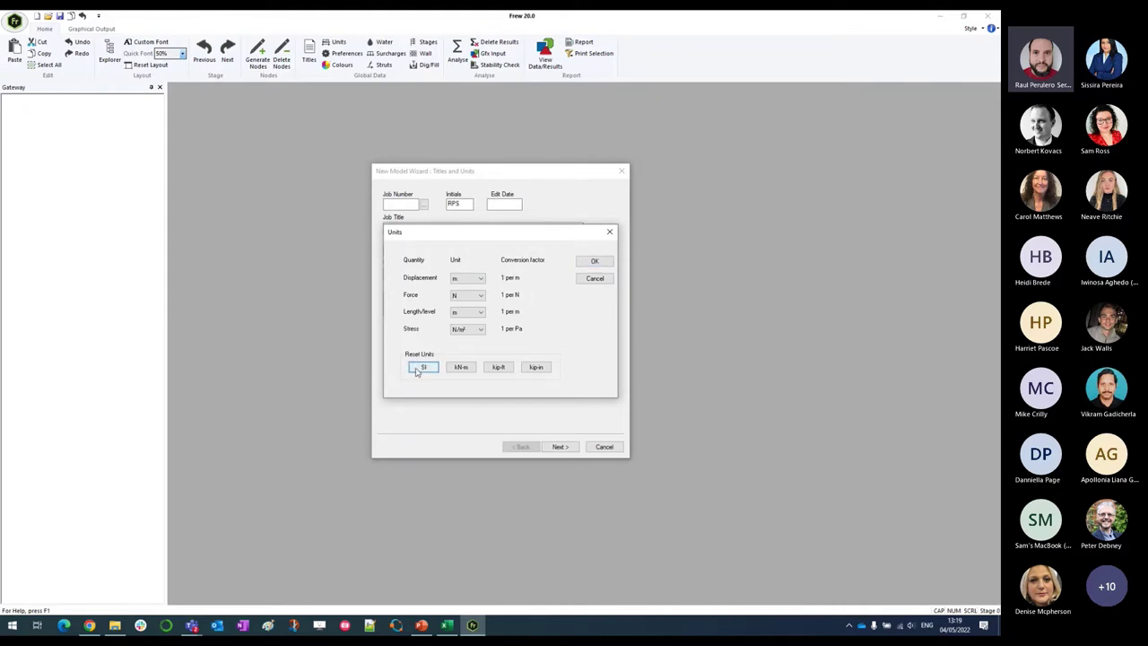
pyautogui.click(455, 367)
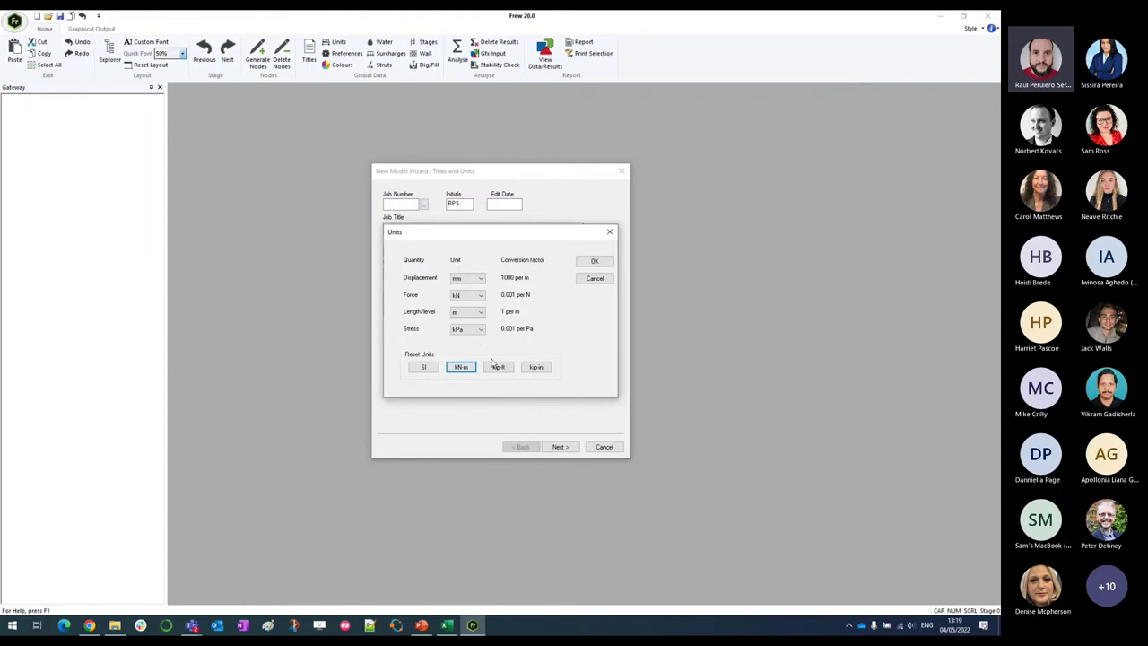
pyautogui.click(579, 263)
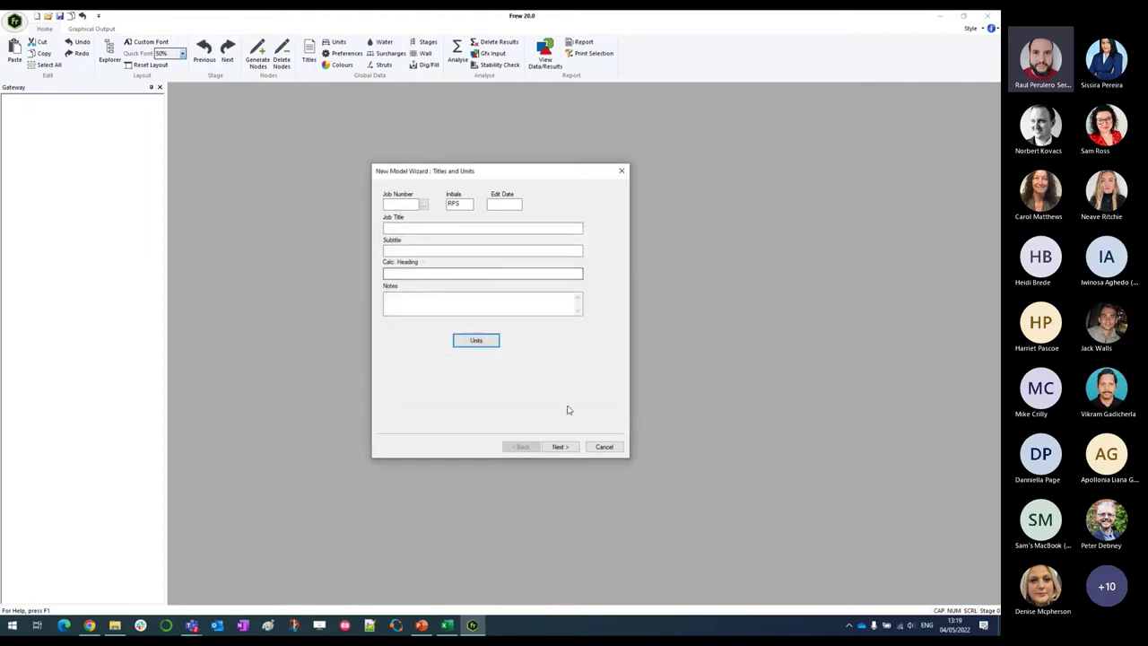
pyautogui.click(560, 447)
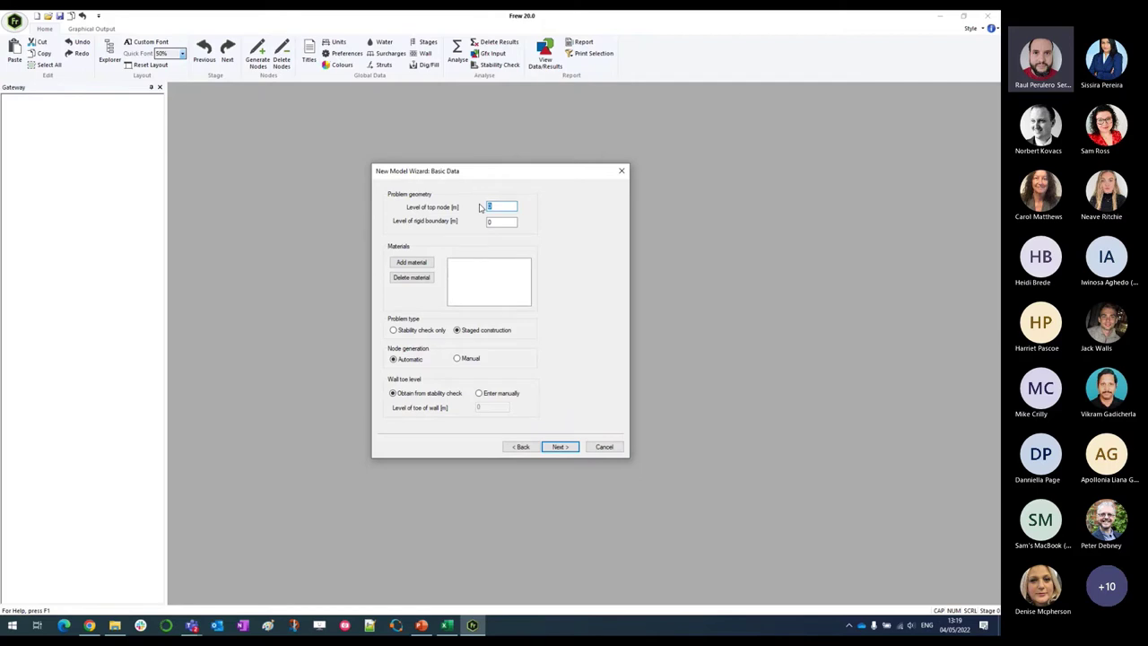
# - Set the level of the top node to 50 m and the rigid boundary to 28 m
pyautogui.write('5')
pyautogui.press('Tab')
pyautogui.write('28')
# - Choose staged construction with manual node generation and set the level of the wall toe to 32 m
pyautogui.click(423, 333)
pyautogui.click(465, 332)
pyautogui.click(458, 359)
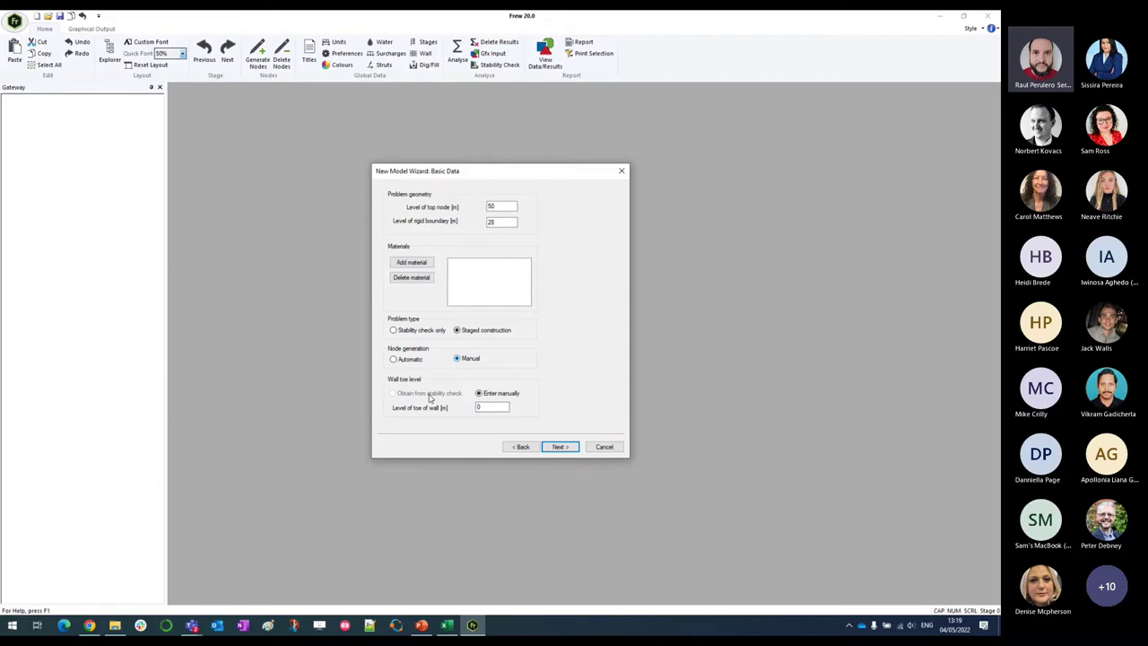
pyautogui.click(492, 408)
pyautogui.moveTo(489, 406); pyautogui.dragTo(464, 410)
pyautogui.write('32')
pyautogui.click(560, 448)
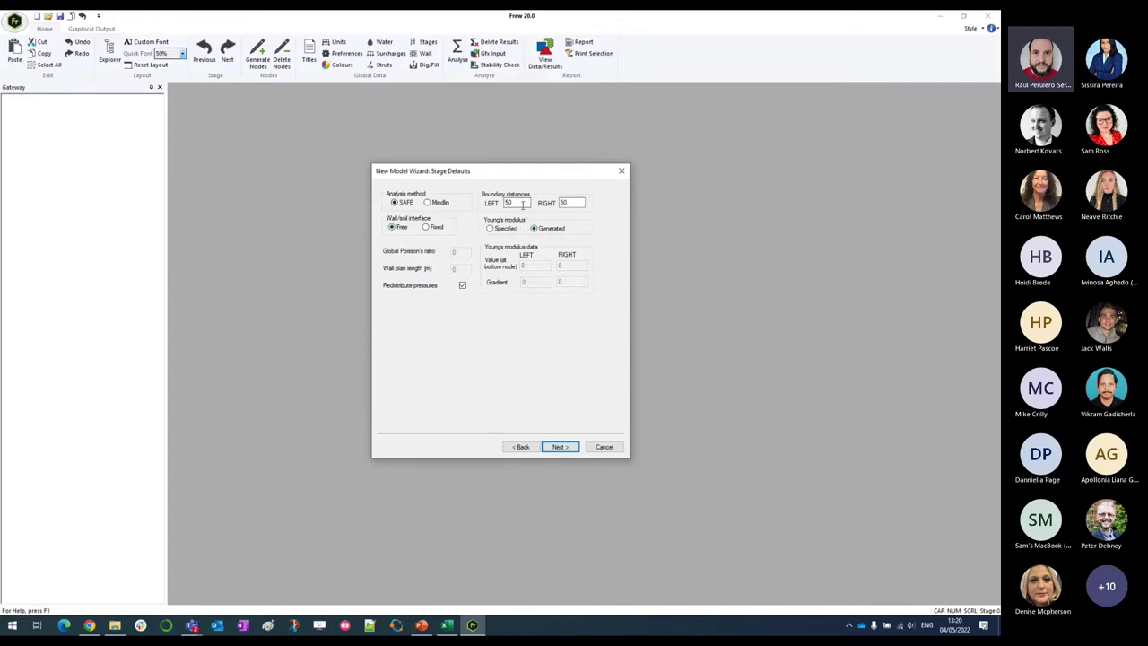
# - Go through the stage defaults, keeping both boundary distances at 50, and finish the wizard without entering soil layers
pyautogui.doubleClick(565, 204)
pyautogui.click(462, 286)
pyautogui.click(559, 447)
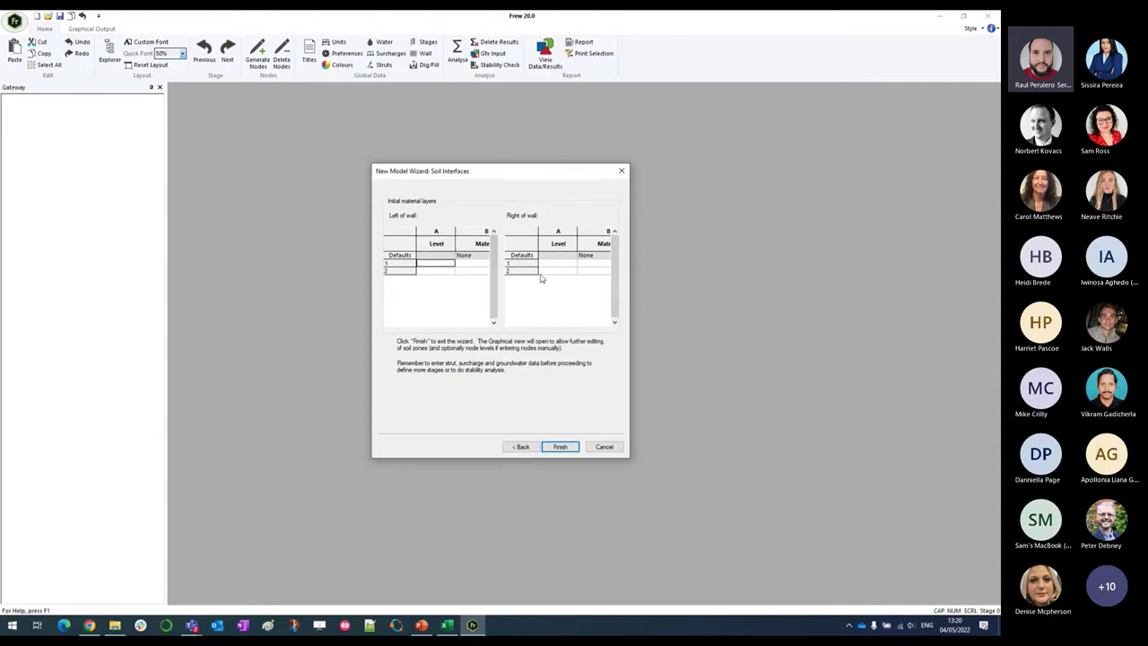
pyautogui.click(560, 448)
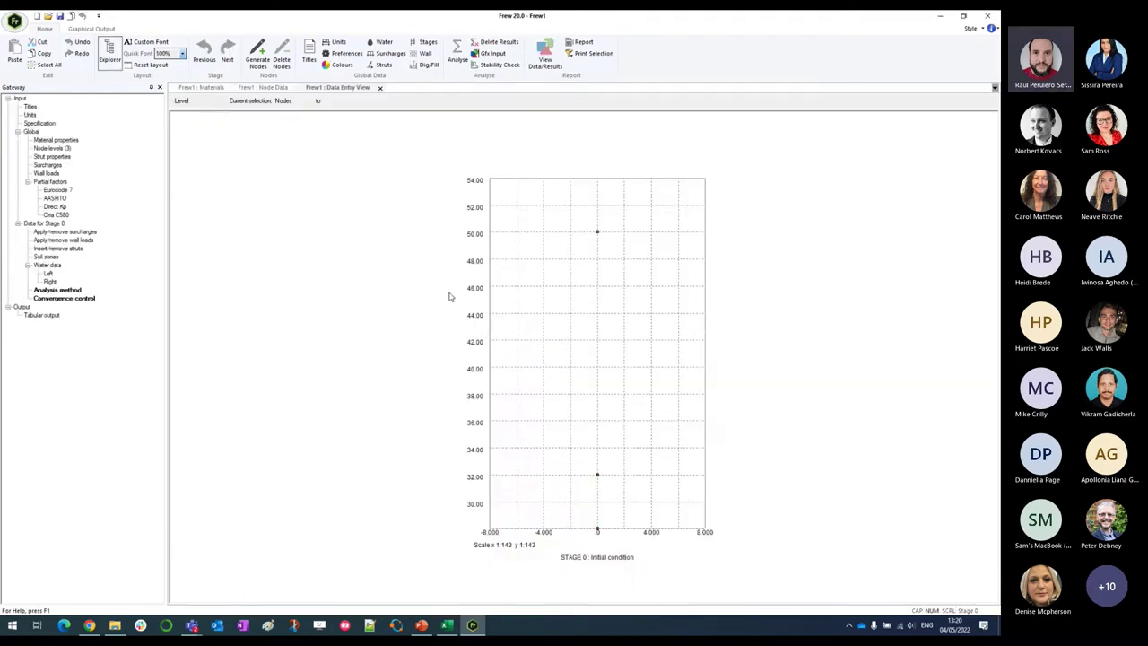
# - Save the new model as Frew_Webinar_Example_Test1.fwd in the Model Files folder
pyautogui.click(14, 22)
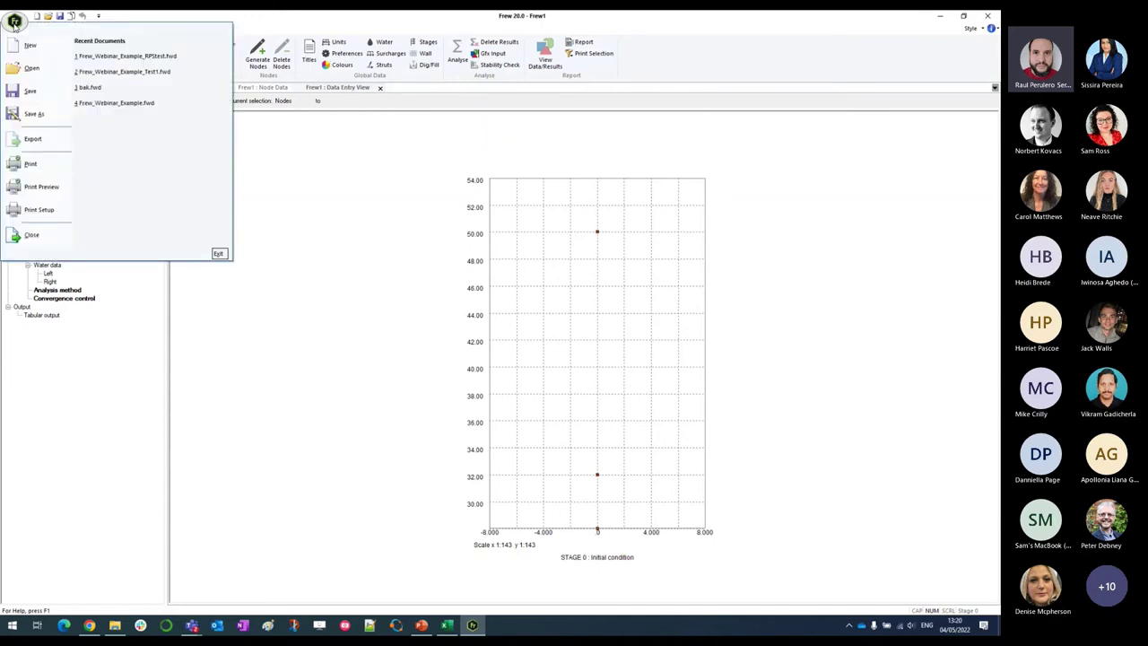
pyautogui.click(36, 113)
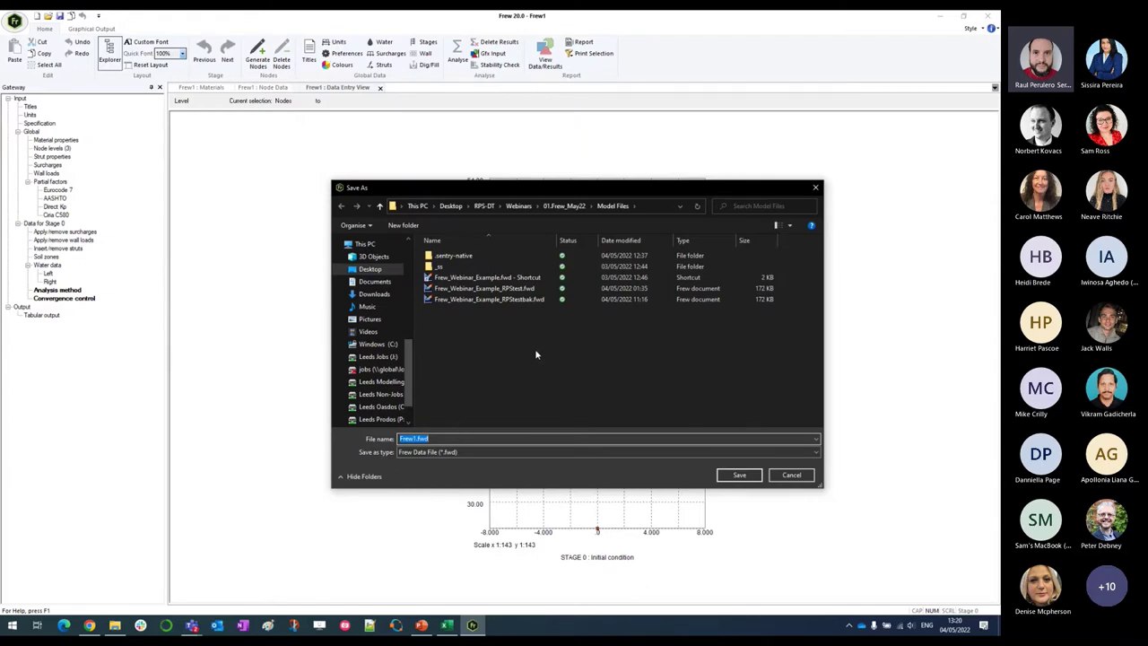
pyautogui.click(485, 288)
pyautogui.click(470, 439)
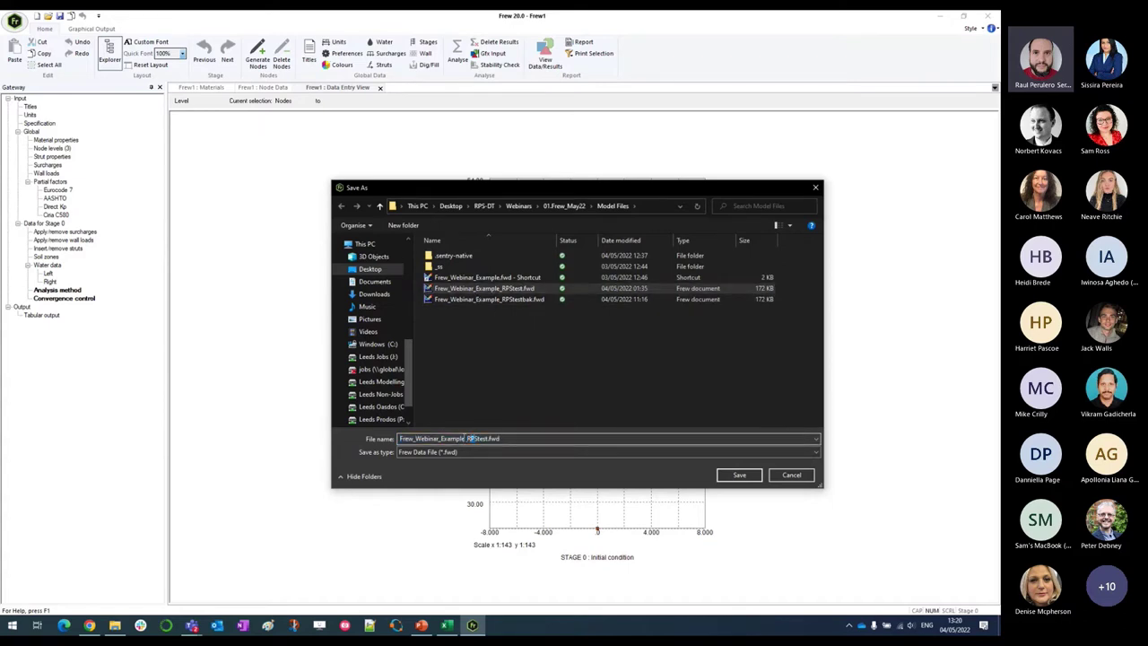
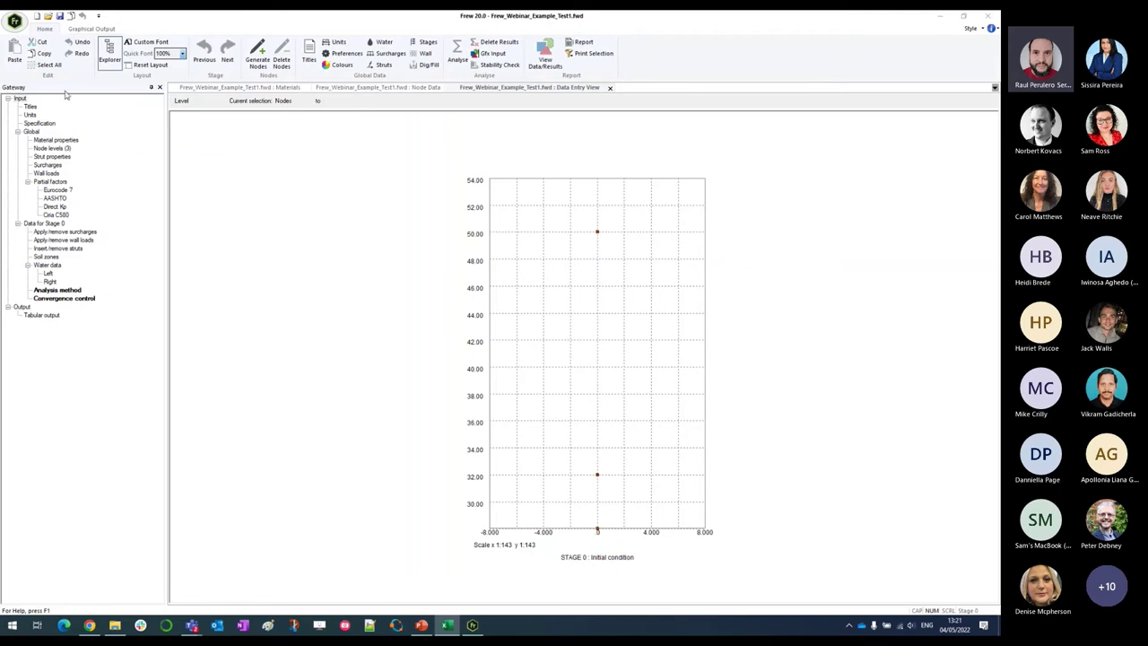
# - Show the model's titles and units properties beside the graphical view
pyautogui.moveTo(68, 88); pyautogui.dragTo(18, 347)
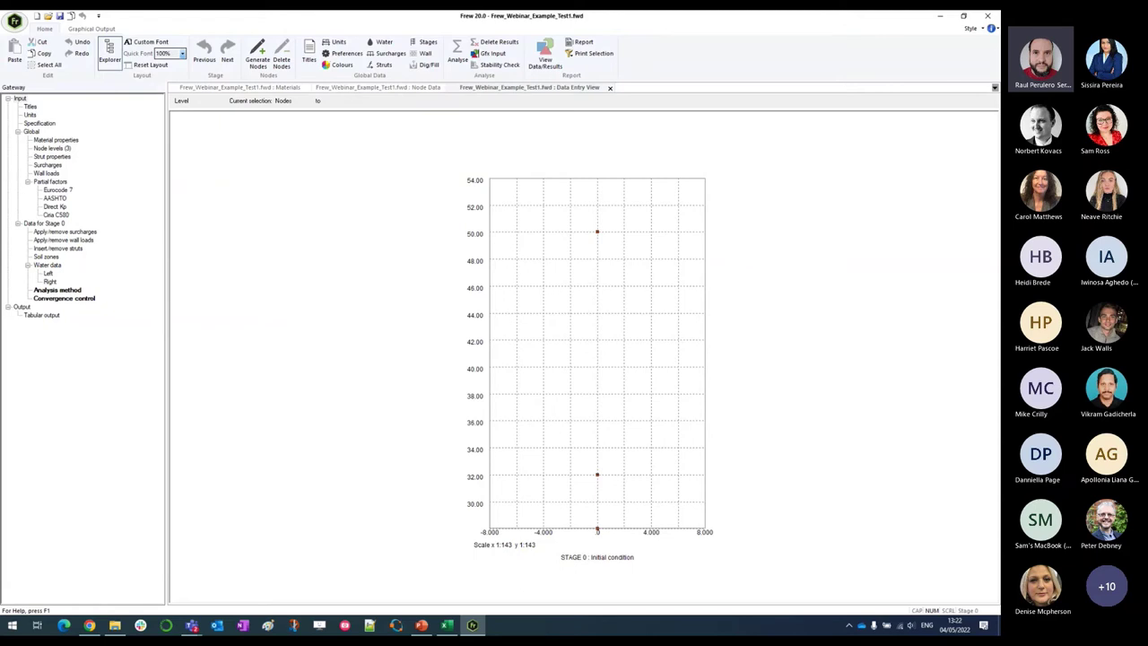
pyautogui.hotkey('alt', 'Tab')
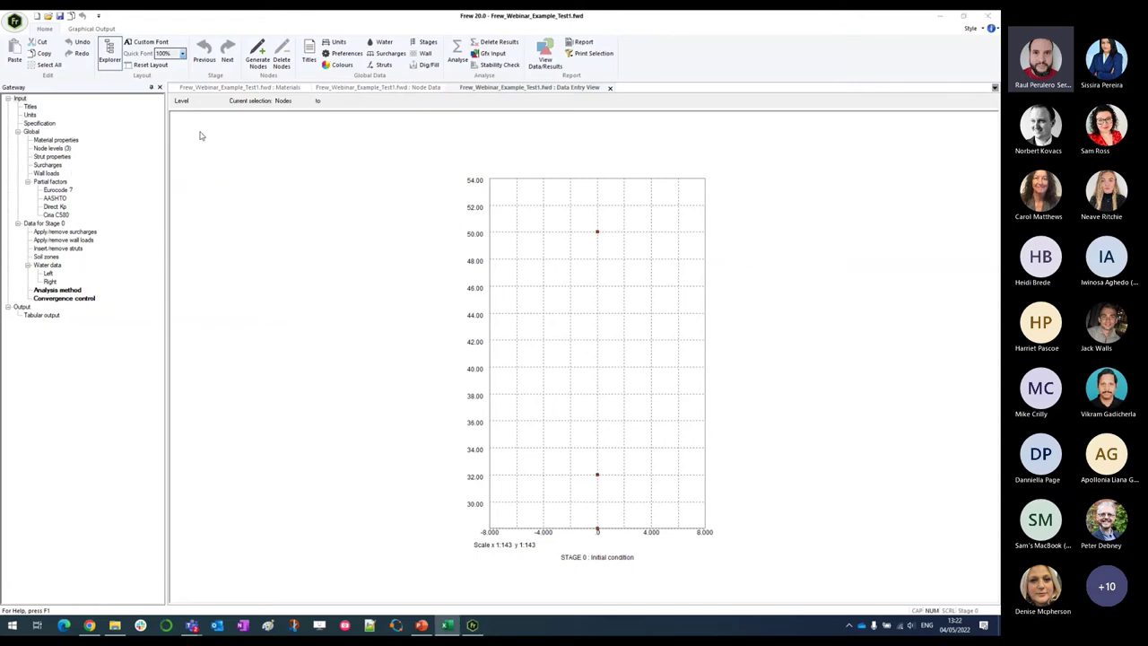
pyautogui.click(30, 107)
pyautogui.click(29, 115)
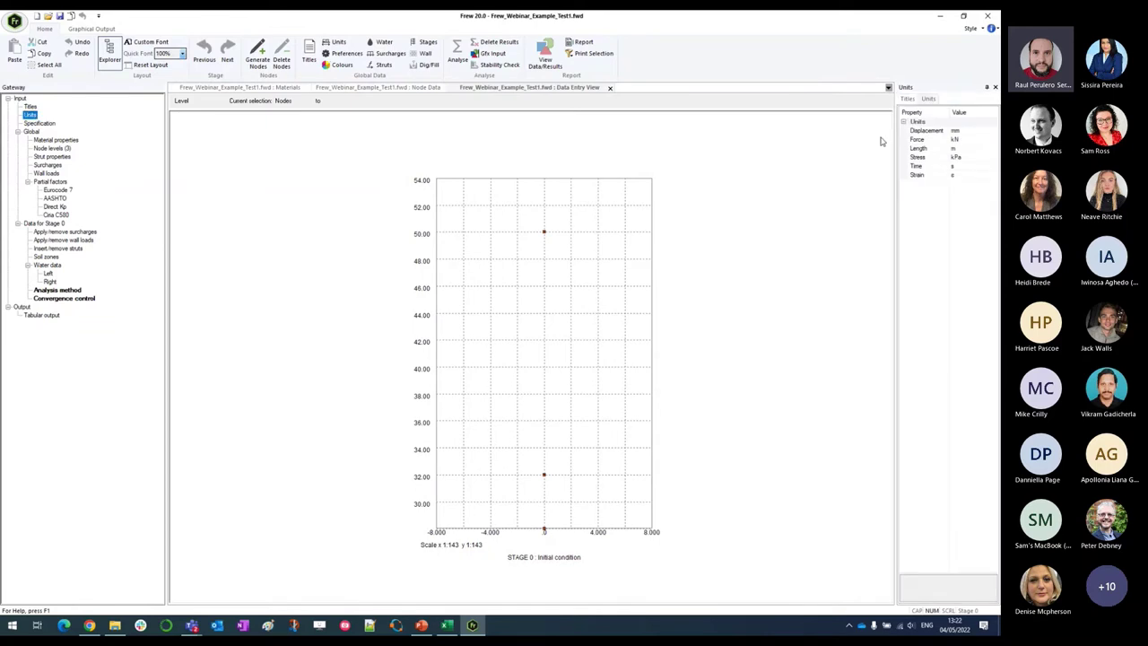
pyautogui.moveTo(895, 158); pyautogui.dragTo(840, 170)
pyautogui.moveTo(920, 87); pyautogui.dragTo(979, 343)
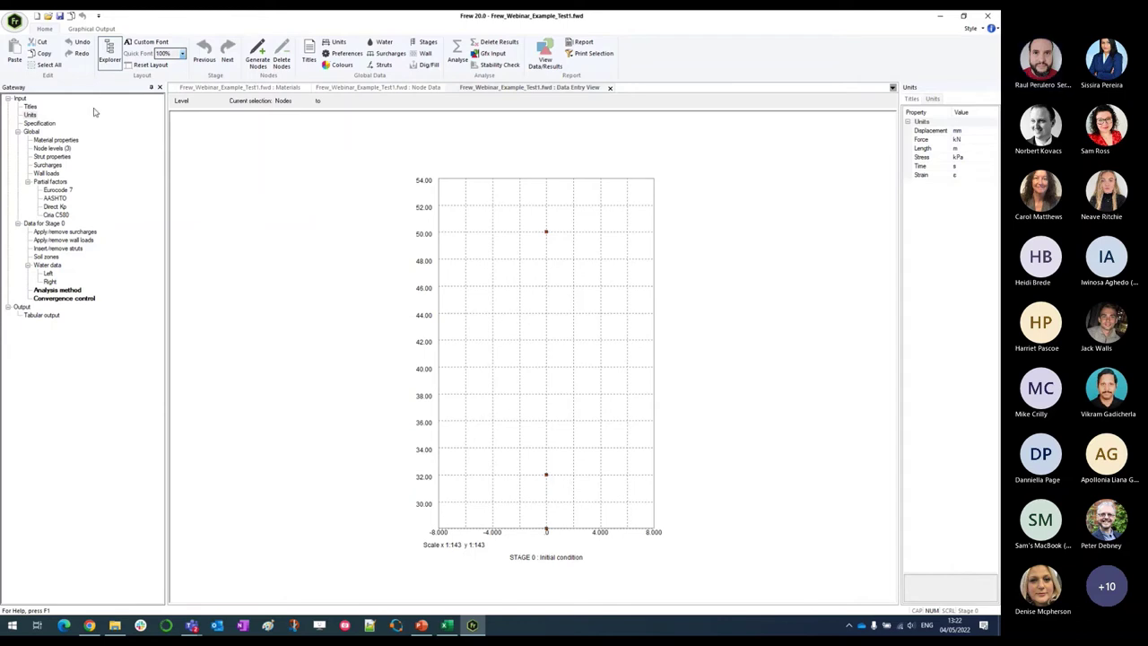
# - Set the specification's code for partial factors to Direct Kp, include the unfactored analysis, apply the changes and close the specification
pyautogui.click(39, 123)
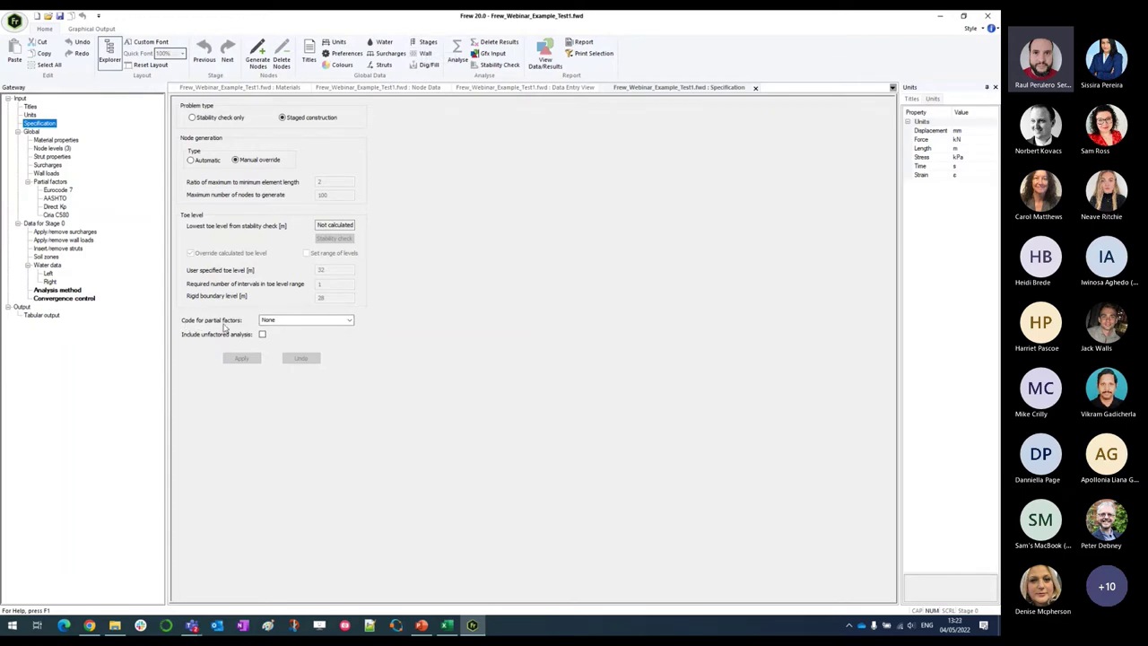
pyautogui.click(350, 323)
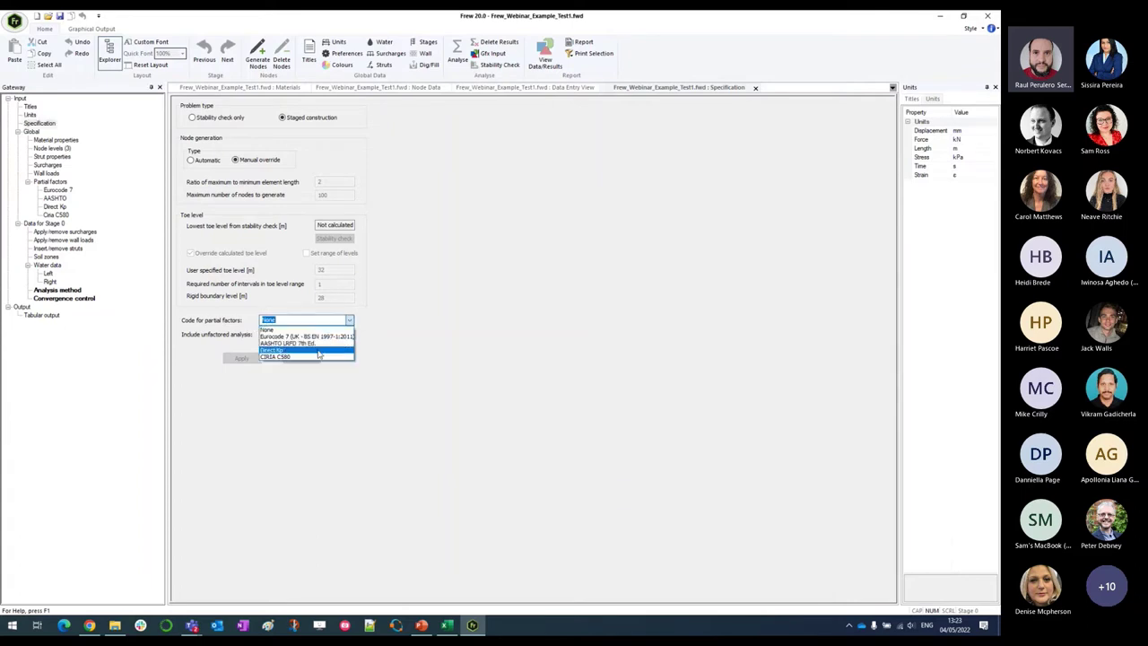
pyautogui.click(319, 355)
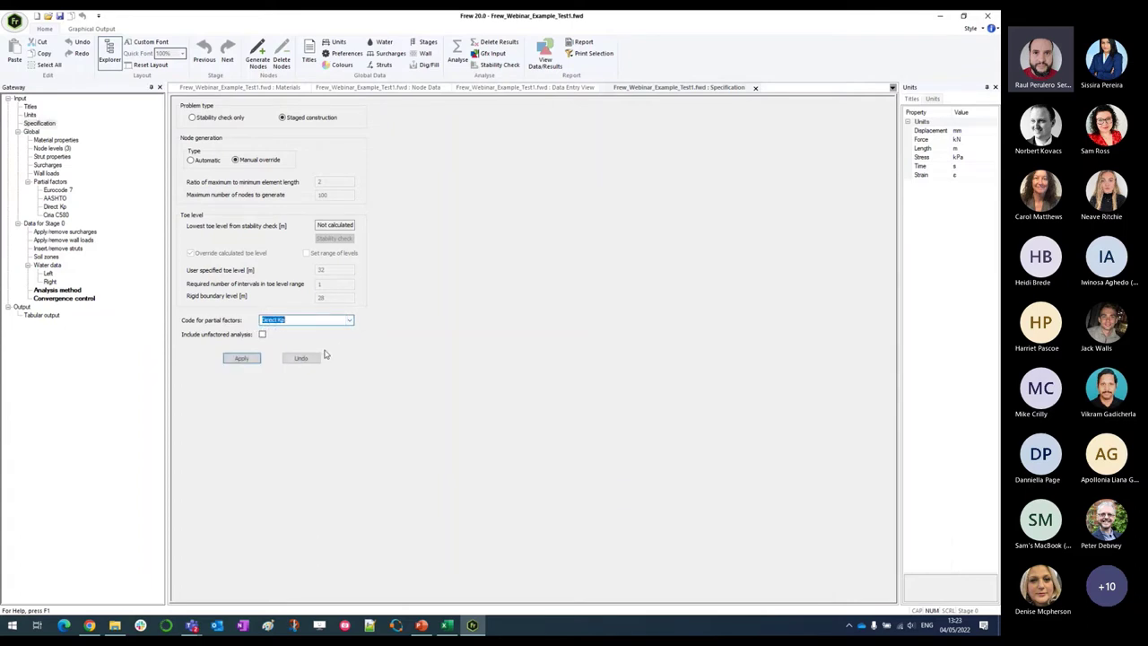
pyautogui.click(263, 337)
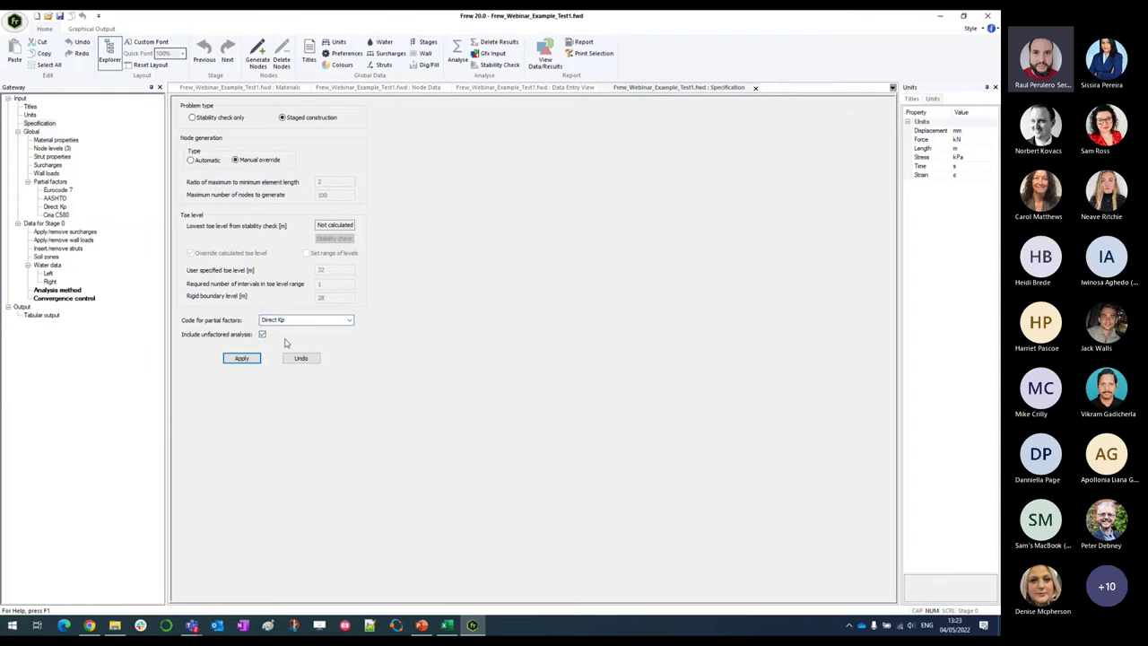
pyautogui.click(246, 358)
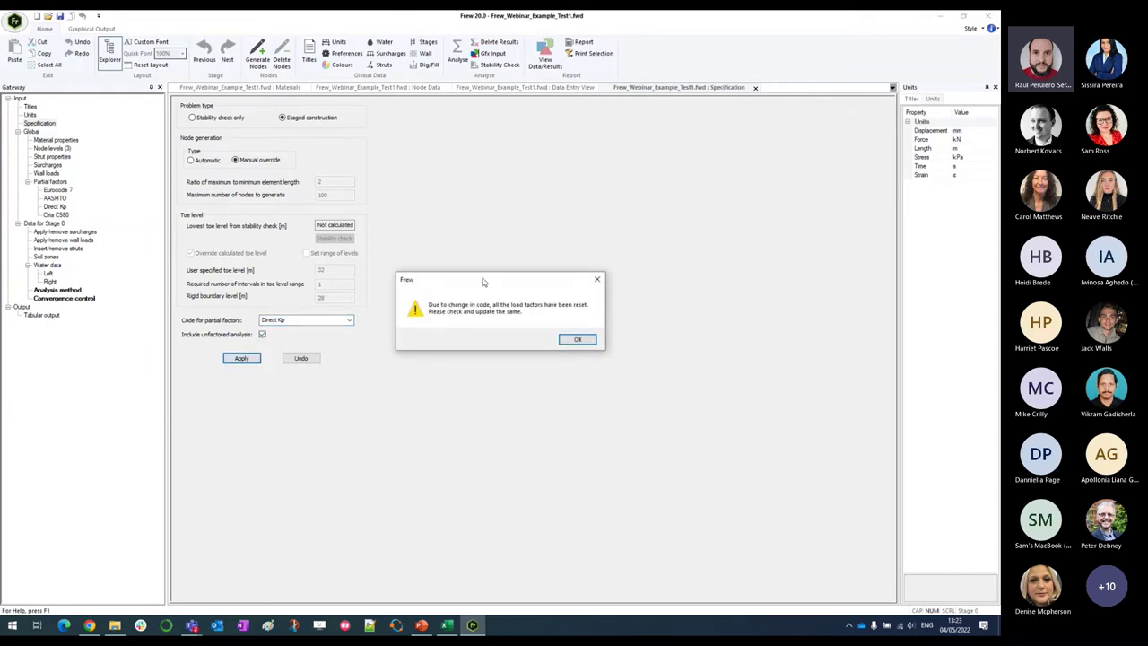
pyautogui.moveTo(482, 282); pyautogui.dragTo(478, 254)
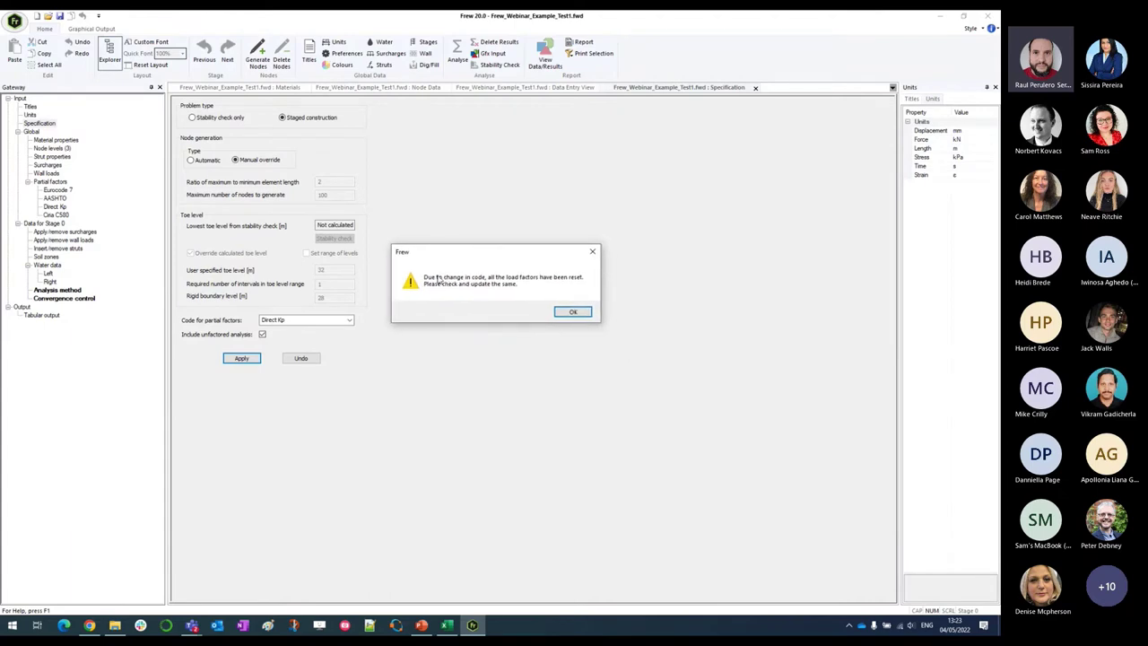
pyautogui.click(573, 312)
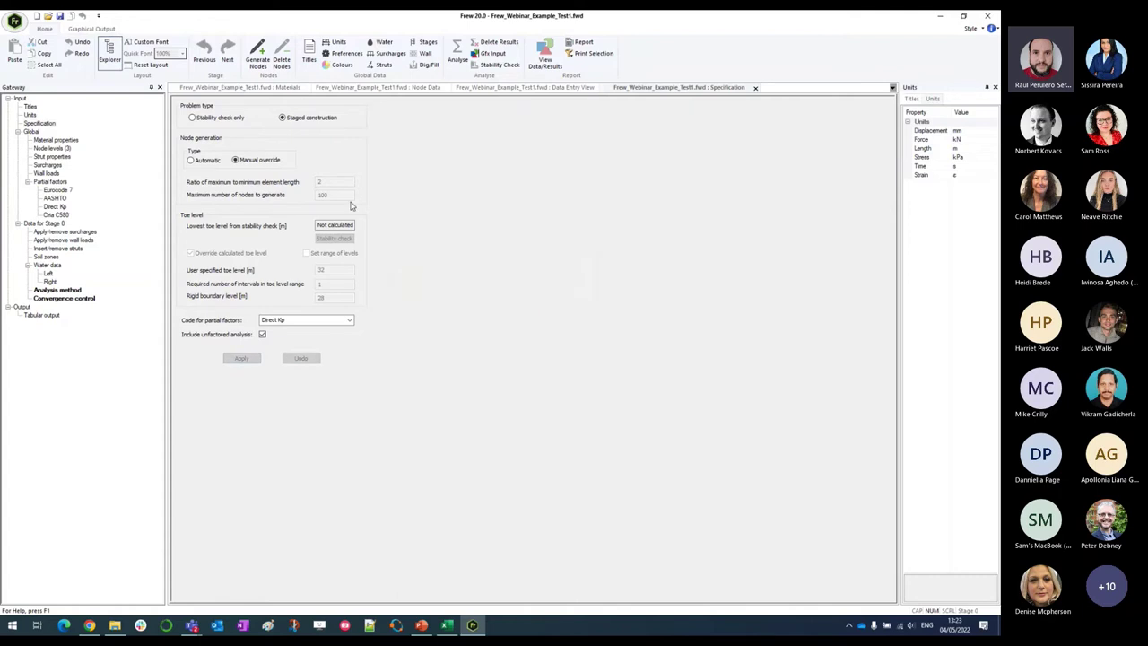
pyautogui.click(755, 88)
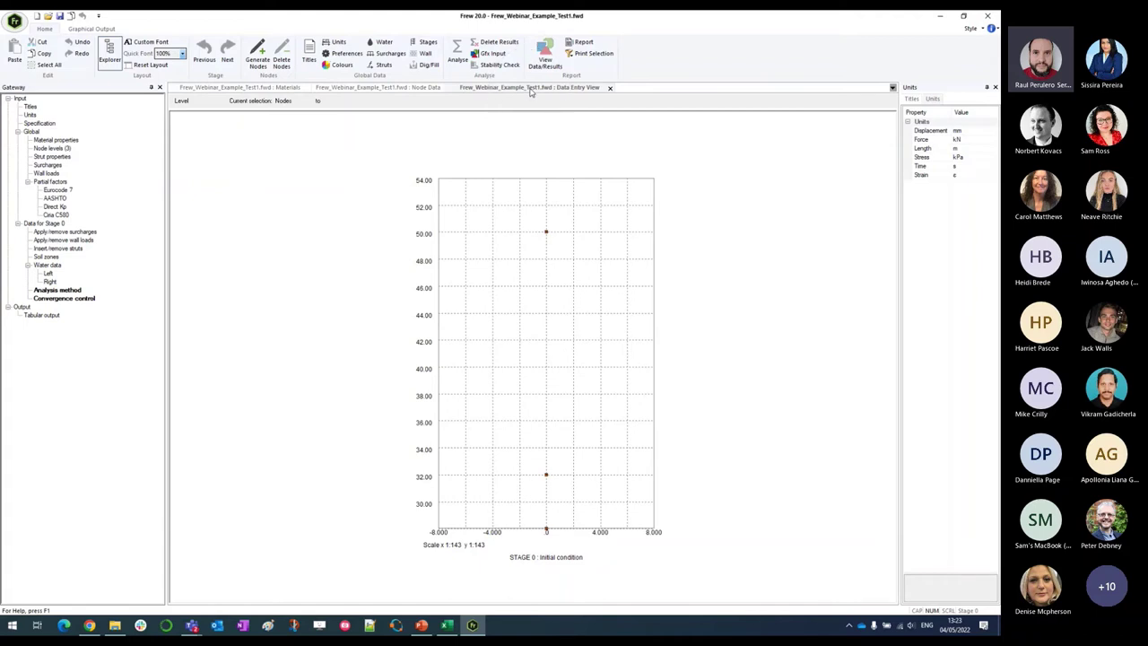
# - Split the workspace so the Data Entry View sits beside the node data table, and widen the table's area
pyautogui.moveTo(531, 93); pyautogui.dragTo(533, 131)
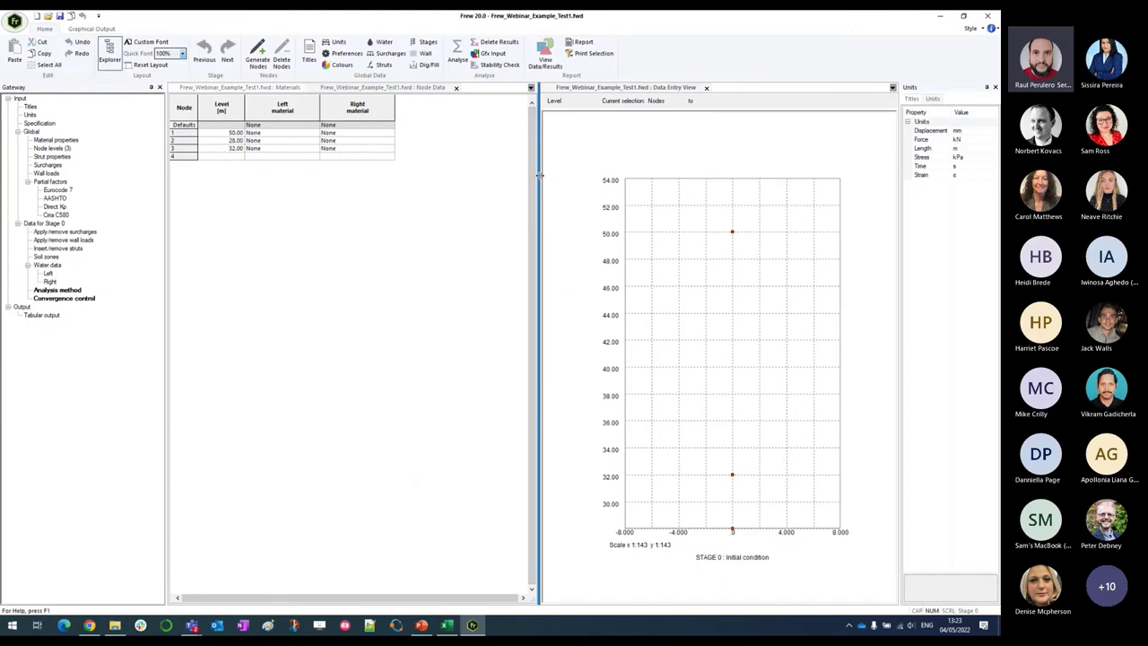
pyautogui.moveTo(538, 175); pyautogui.dragTo(705, 174)
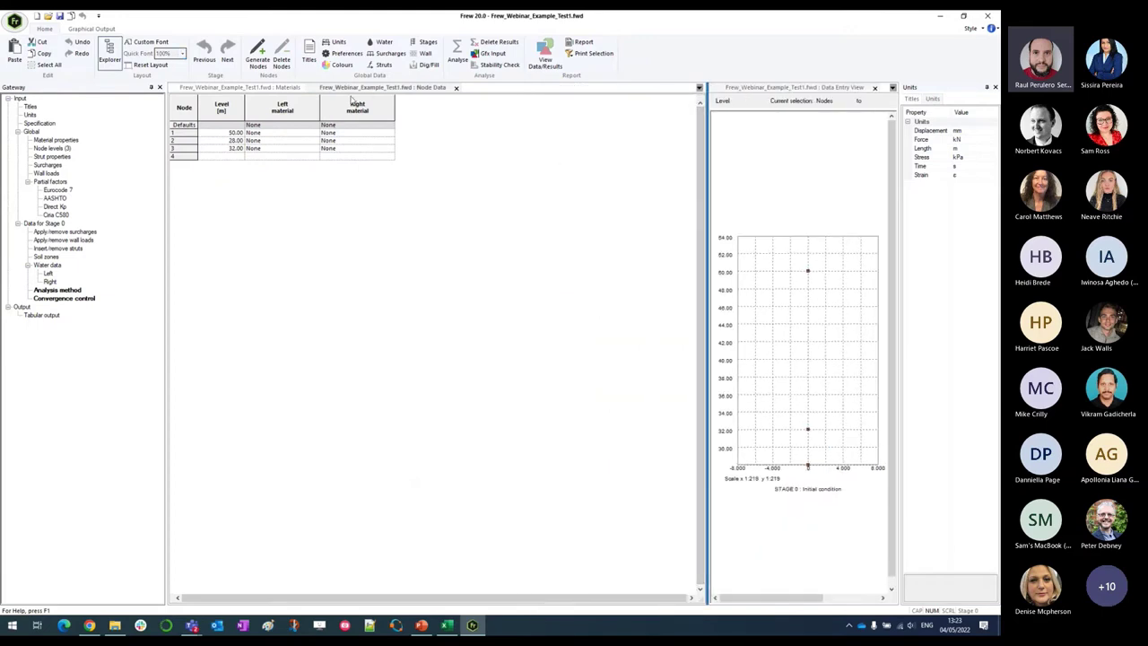
# - Widen the node data table's area further by narrowing the Data Entry View beside it
pyautogui.click(274, 87)
pyautogui.click(423, 88)
pyautogui.moveTo(738, 285); pyautogui.dragTo(742, 284)
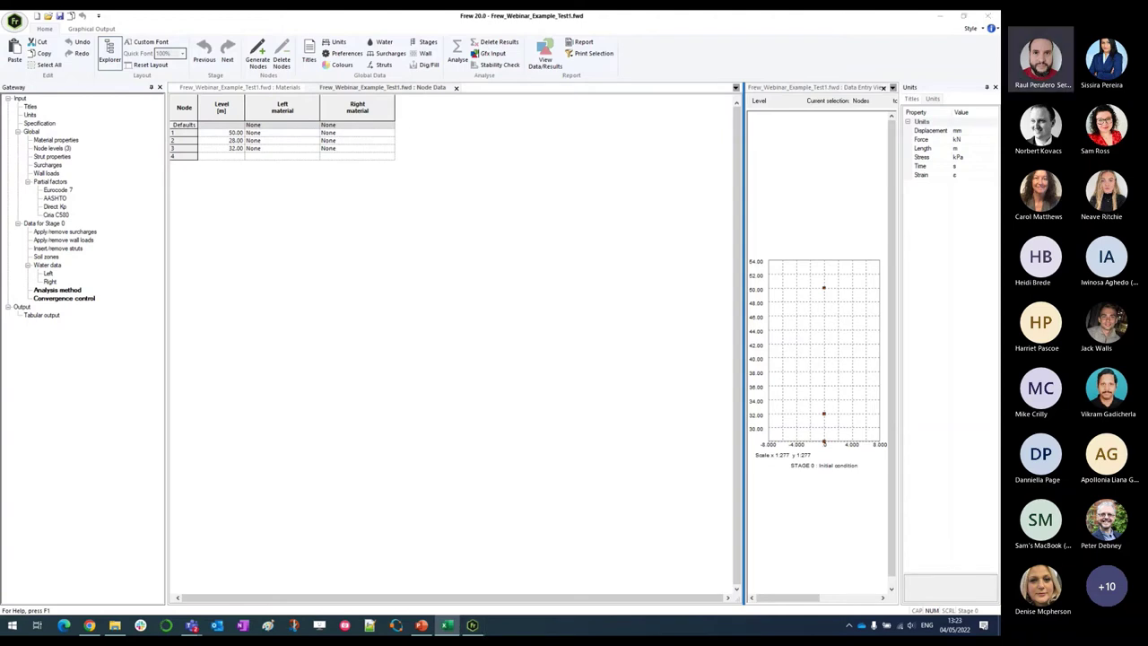
# - Switch to the Frew_Inputs_Webinar workbook in Excel and fetch the material properties from the 01a.Input_Webinar sheet for use in Frew
pyautogui.click(444, 626)
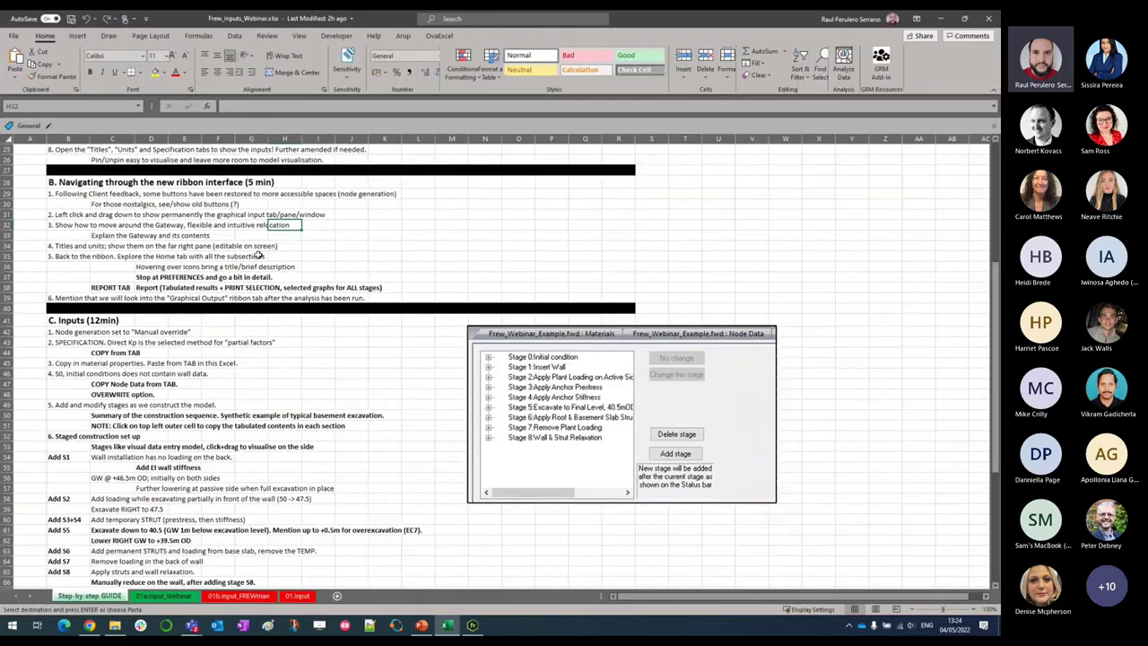
pyautogui.click(154, 597)
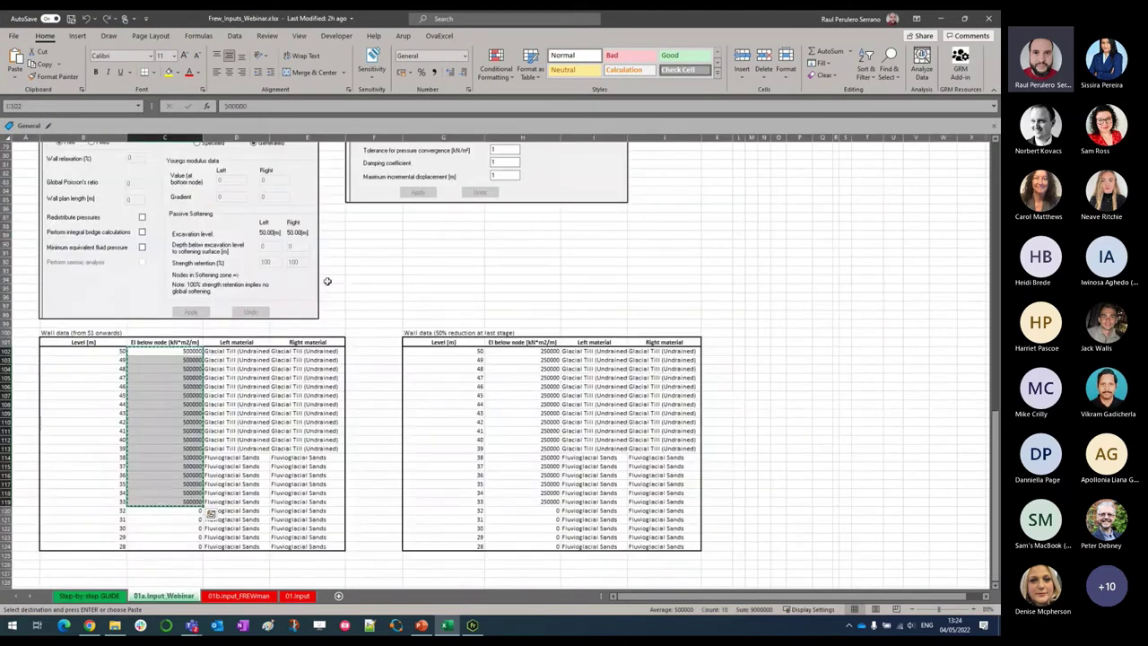
pyautogui.scroll(20, 327, 284)
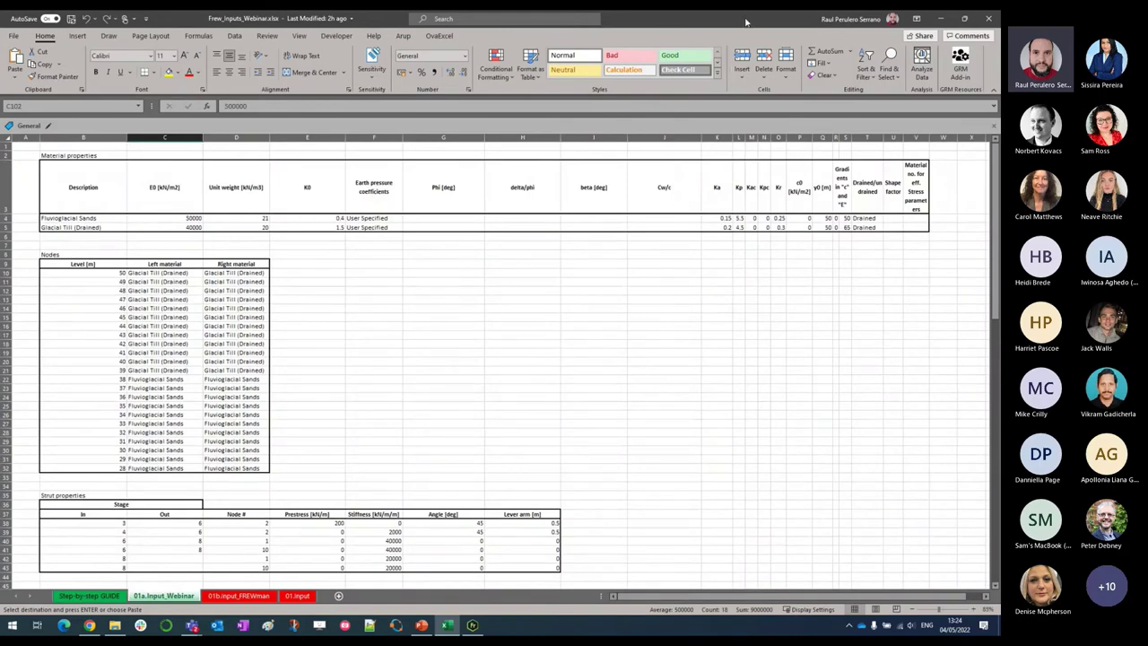
pyautogui.moveTo(746, 22); pyautogui.dragTo(0, 126)
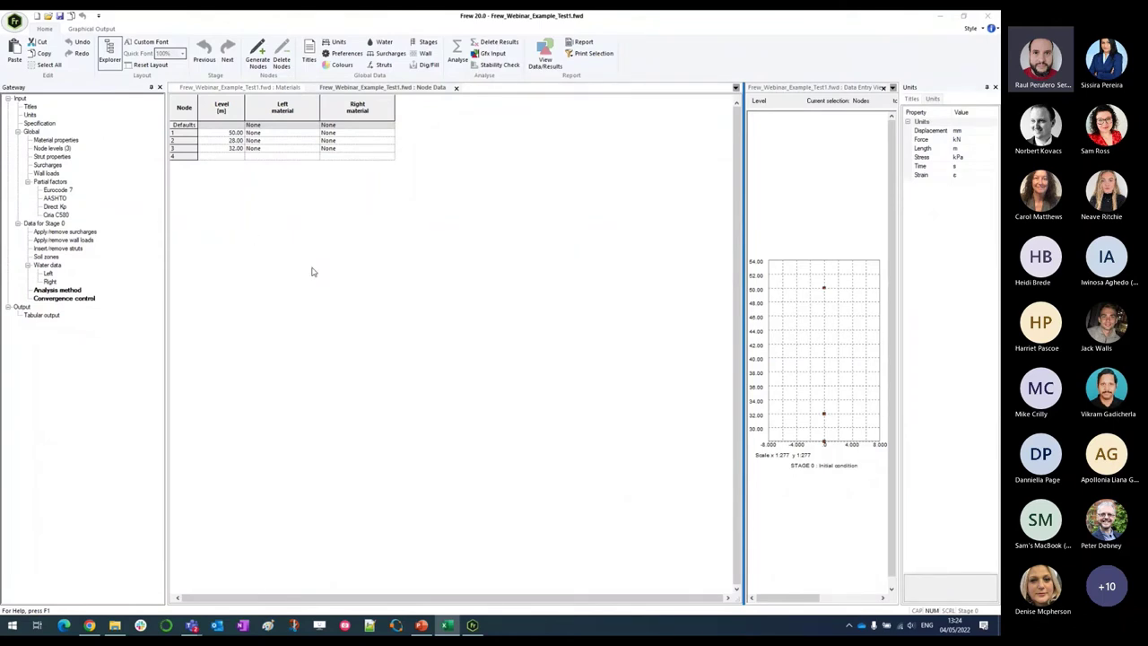
# - Close the node data table, show the global material properties and narrow the Gateway so the whole table fits
pyautogui.click(419, 93)
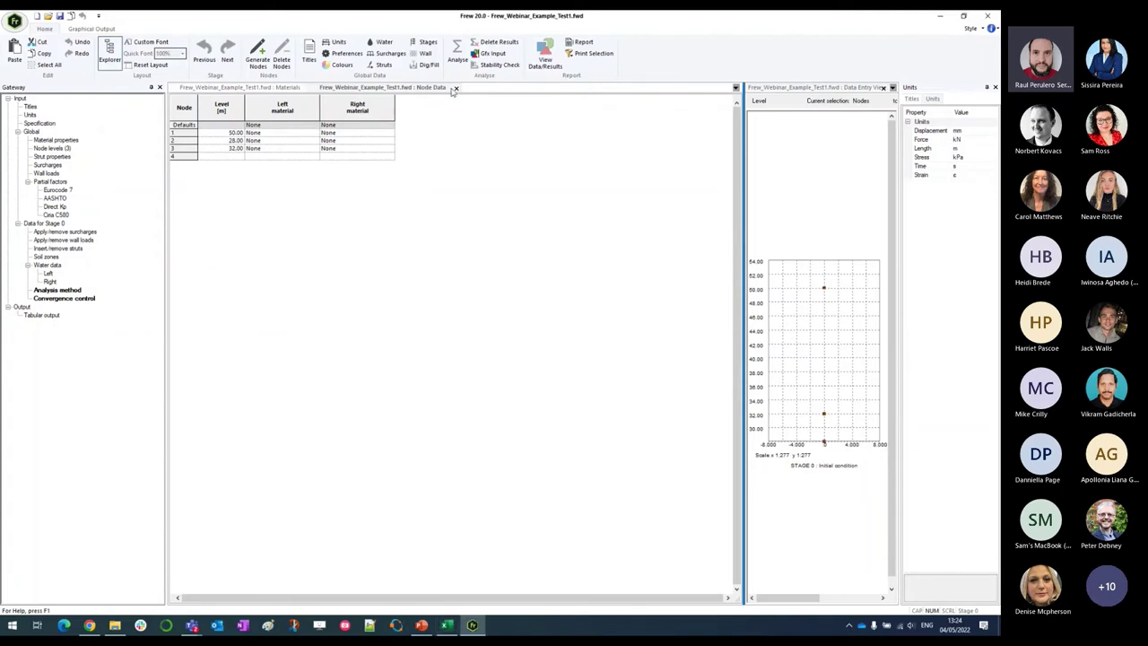
pyautogui.click(456, 87)
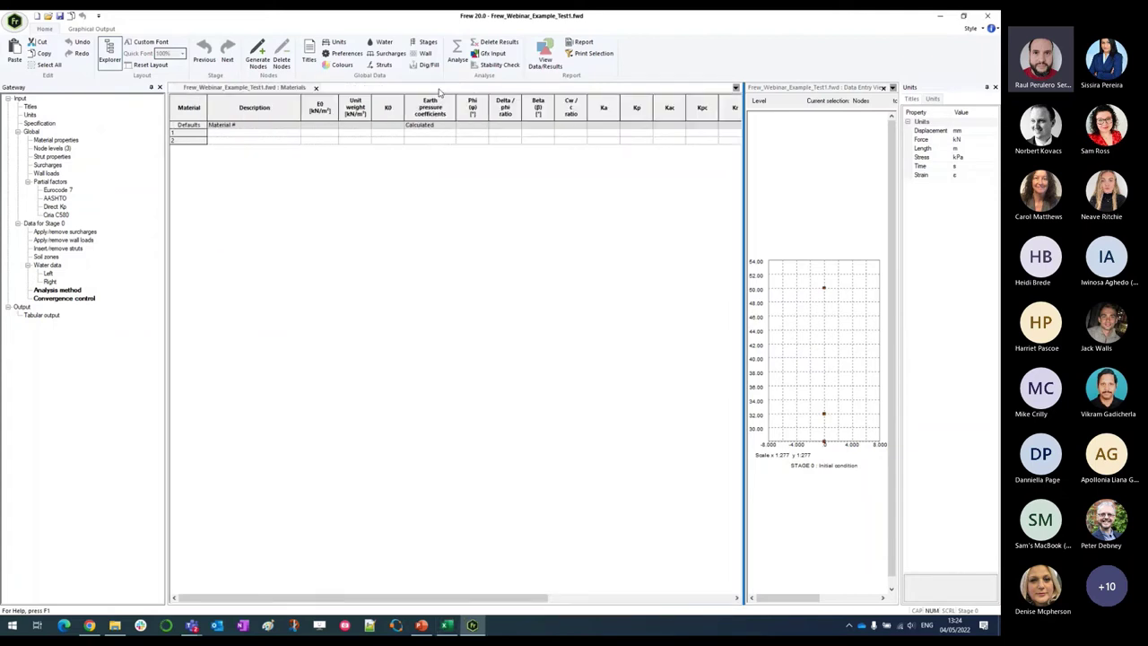
pyautogui.click(55, 141)
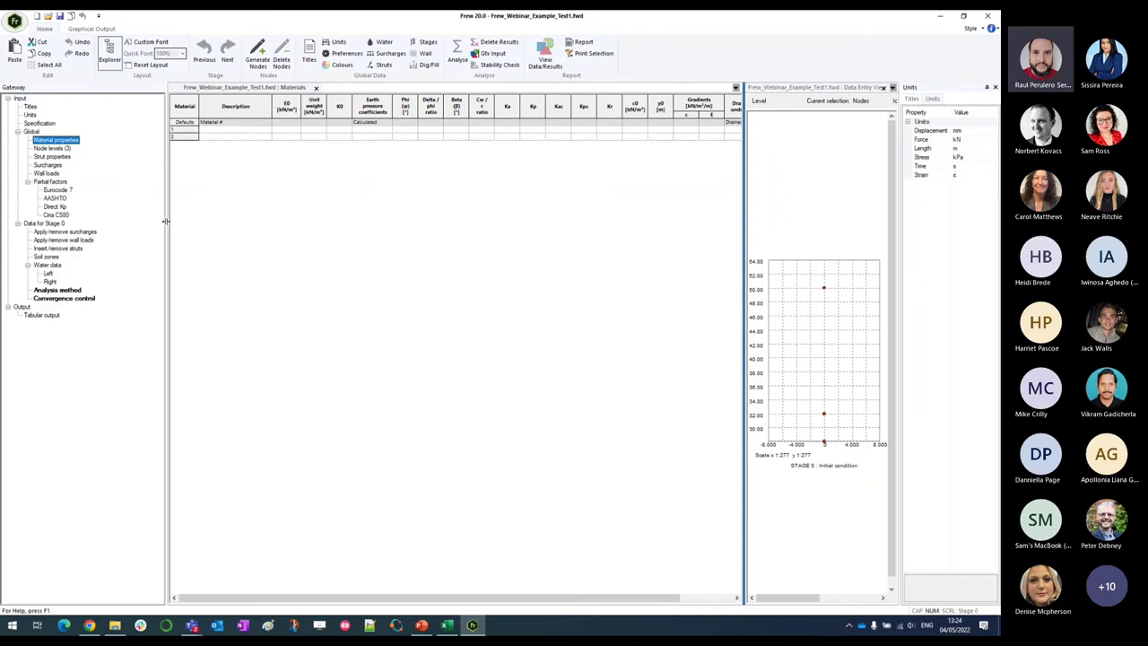
pyautogui.moveTo(166, 221); pyautogui.dragTo(116, 222)
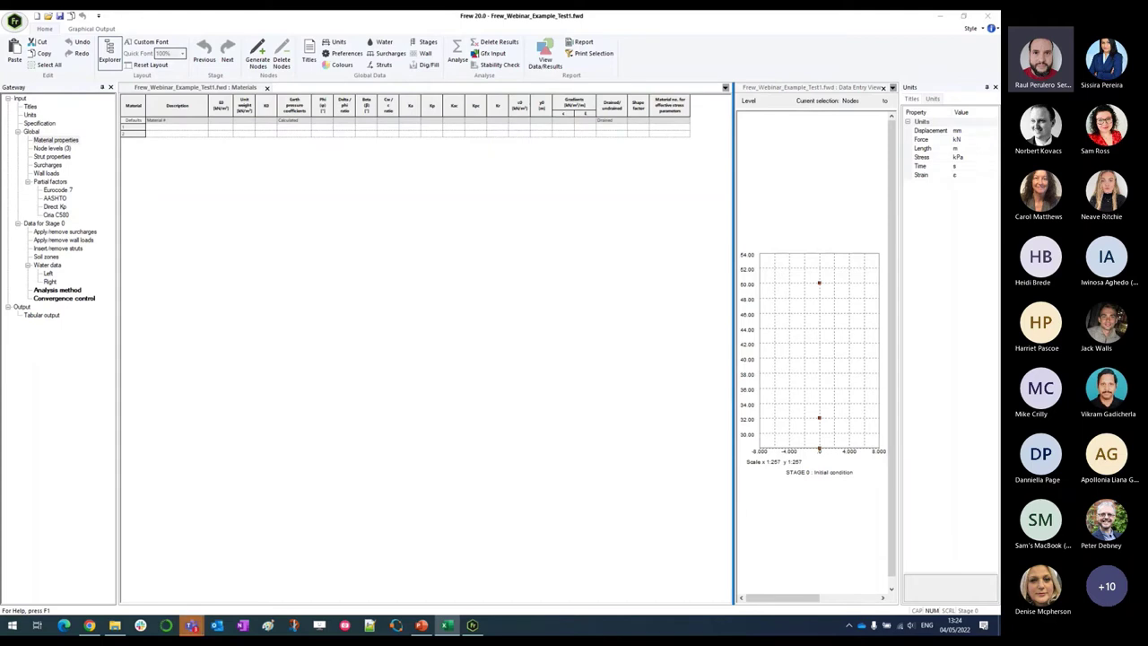
# - Paste the Fluvioglacial Sands and Glacial Till (Drained) rows from the workbook into the material properties table, starting at material 1
pyautogui.click(131, 129)
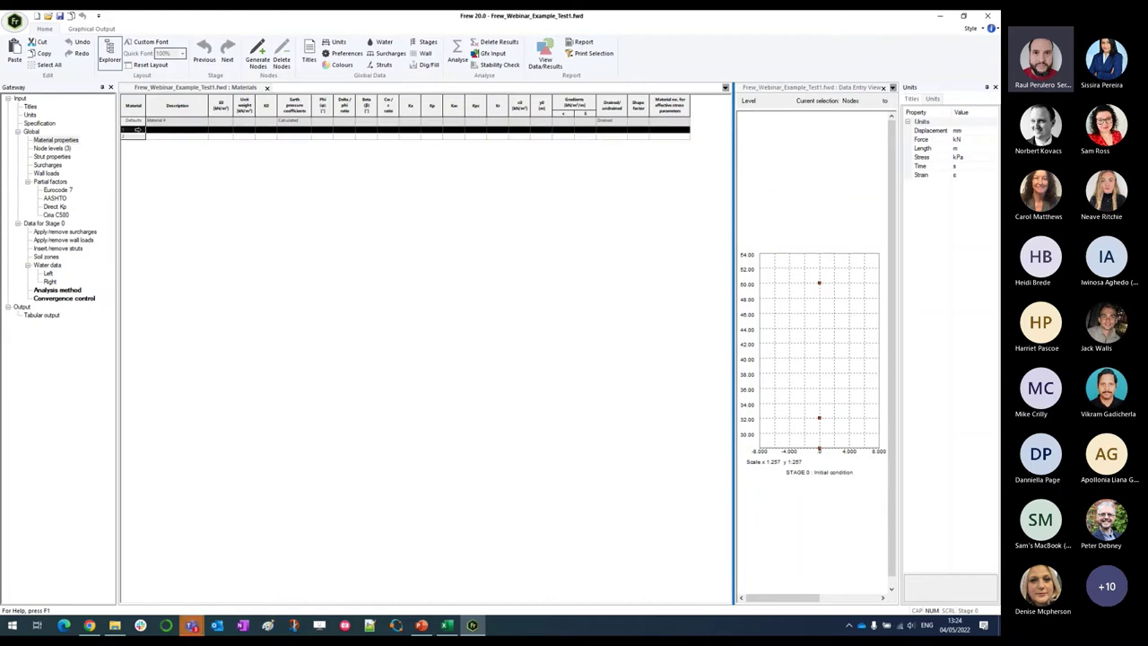
pyautogui.rightClick(137, 130)
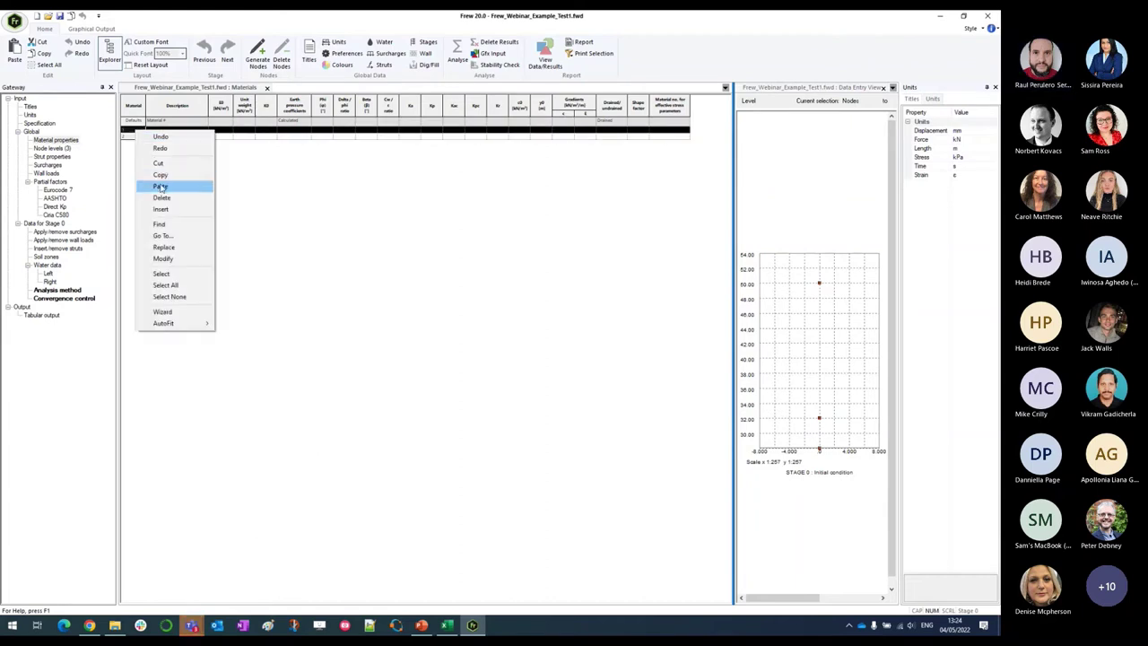
pyautogui.click(207, 187)
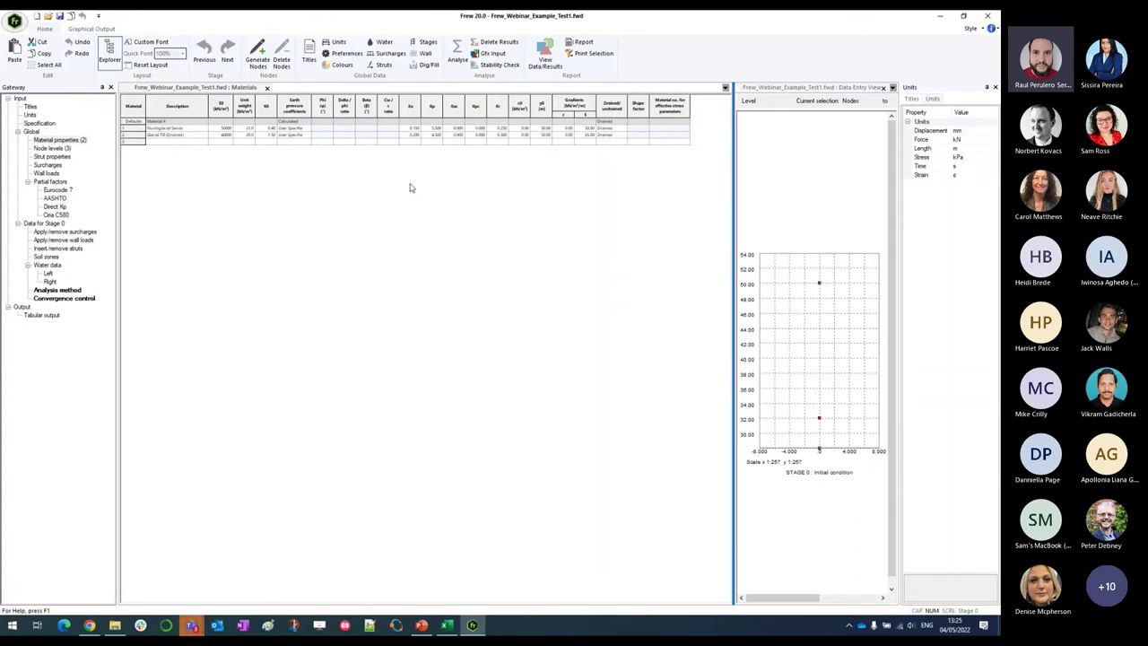
# - Overwrite the node levels with the workbook's nodes, 50 to 28 m at 1 m spacing, Glacial Till (Drained) down to 39 m and Fluvioglacial Sands below
pyautogui.click(41, 149)
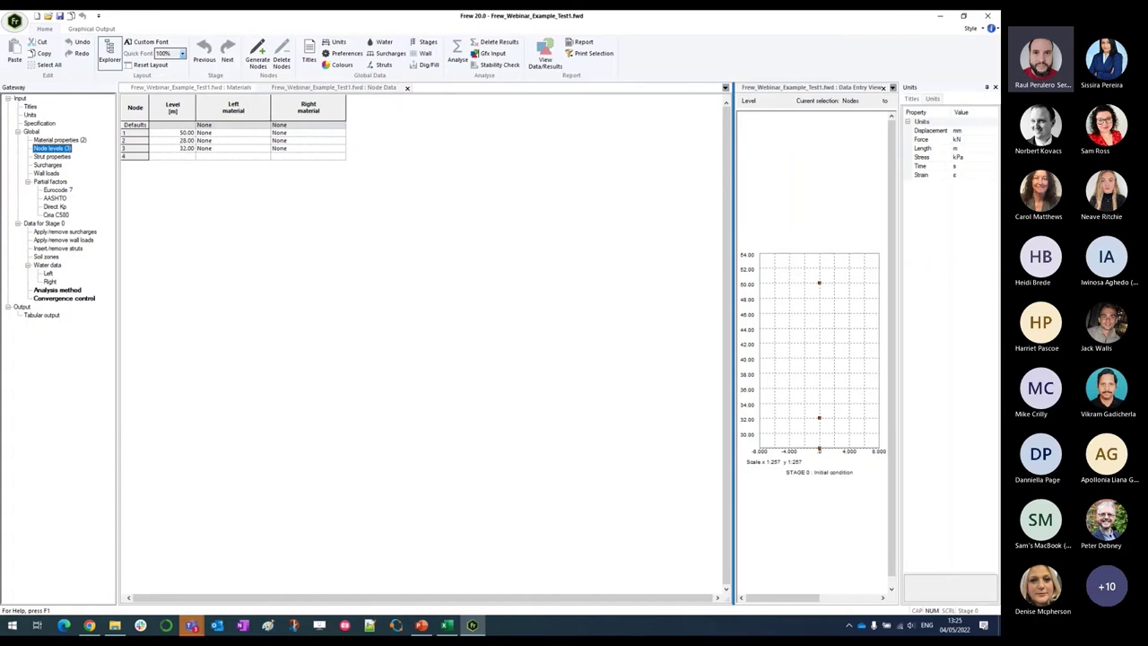
pyautogui.hotkey('alt', 'Tab')
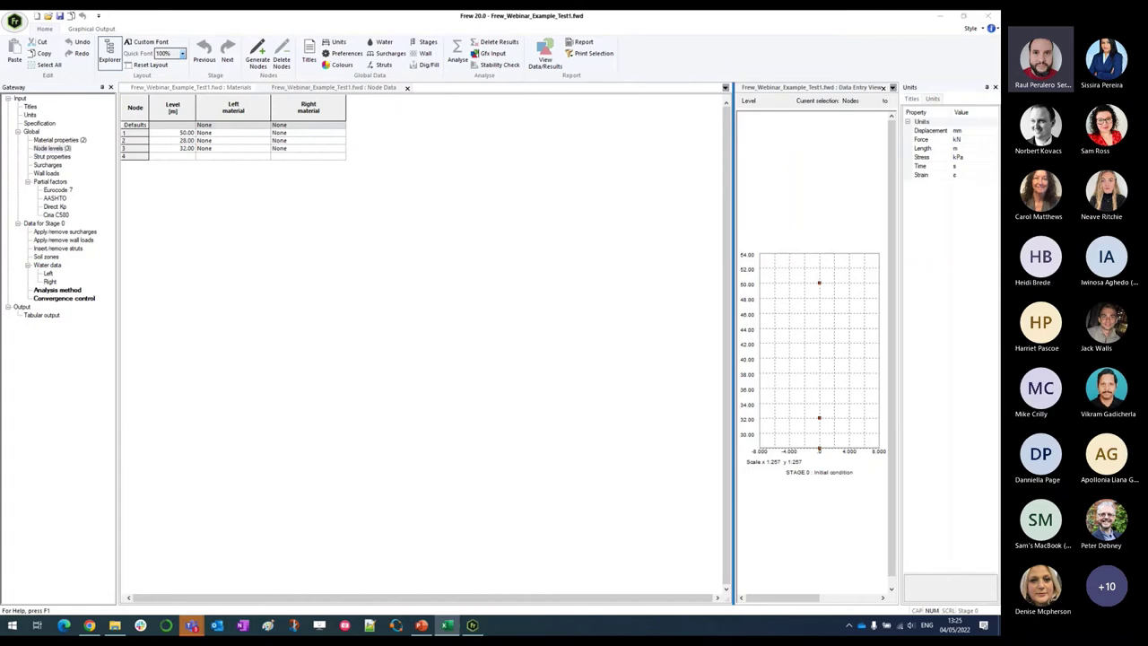
pyautogui.hotkey('alt', 'Tab')
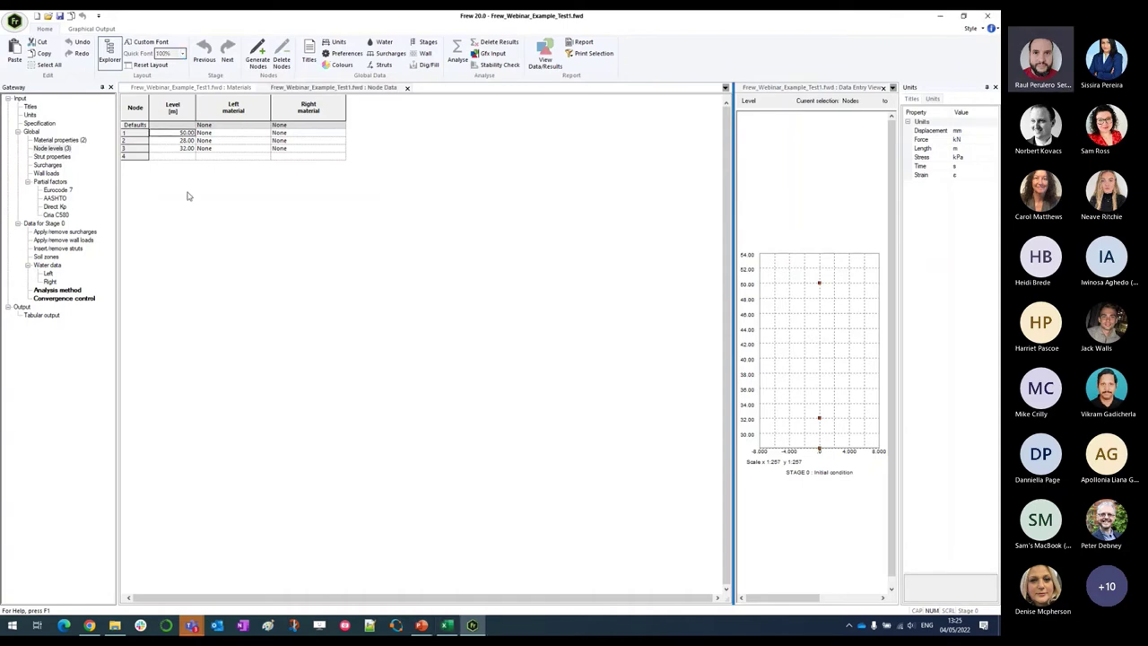
pyautogui.click(141, 132)
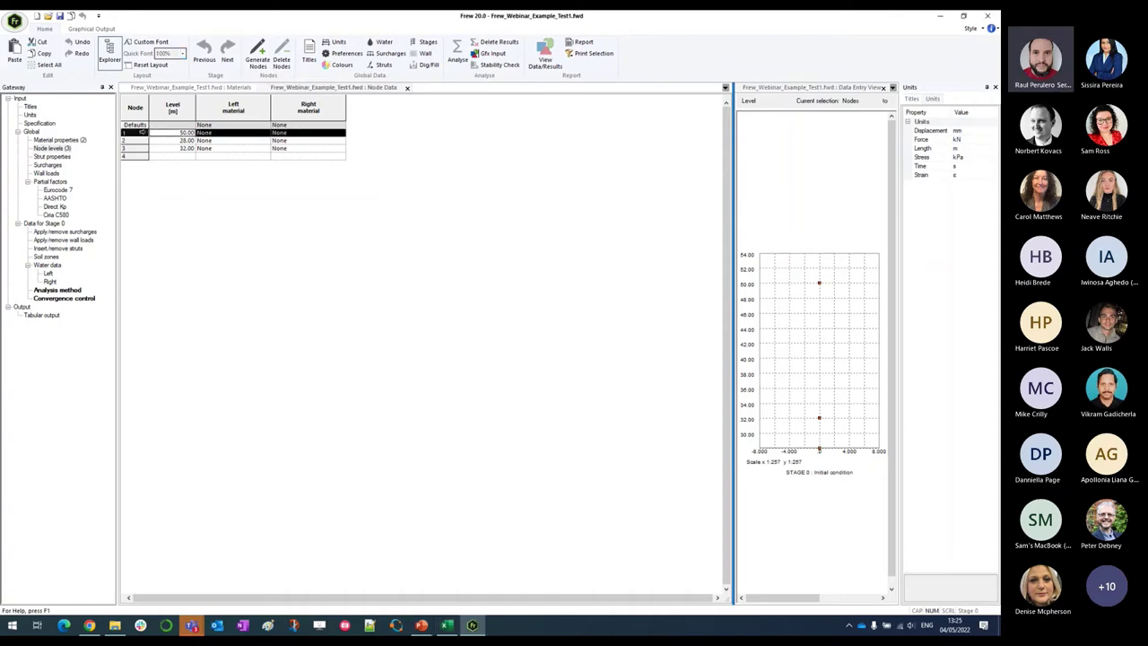
pyautogui.hotkey('ctrl', 'v')
pyautogui.click(500, 338)
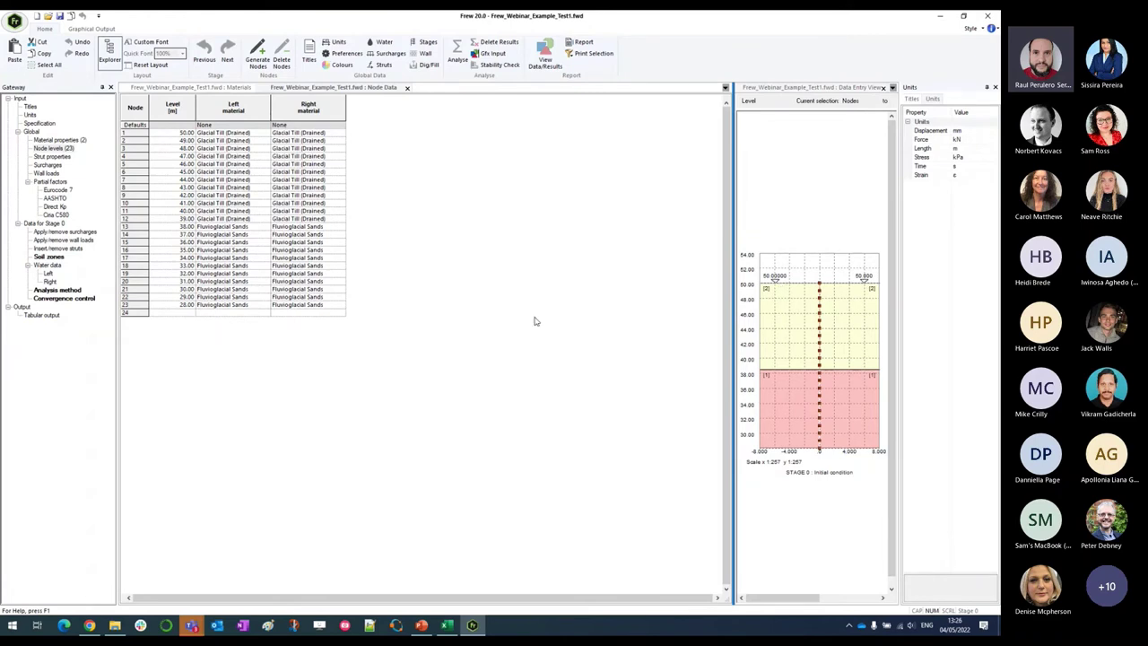
# - Save the model, paste the workbook's six strut rows into the strut properties from strut 1, and close the table
pyautogui.click(55, 157)
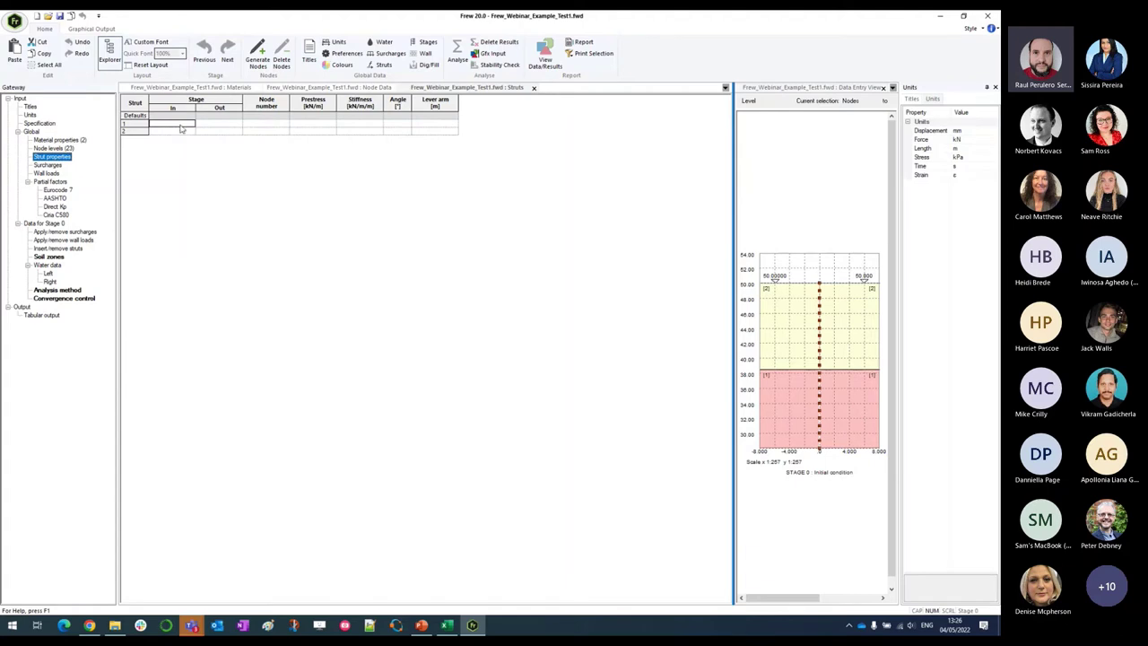
pyautogui.click(58, 17)
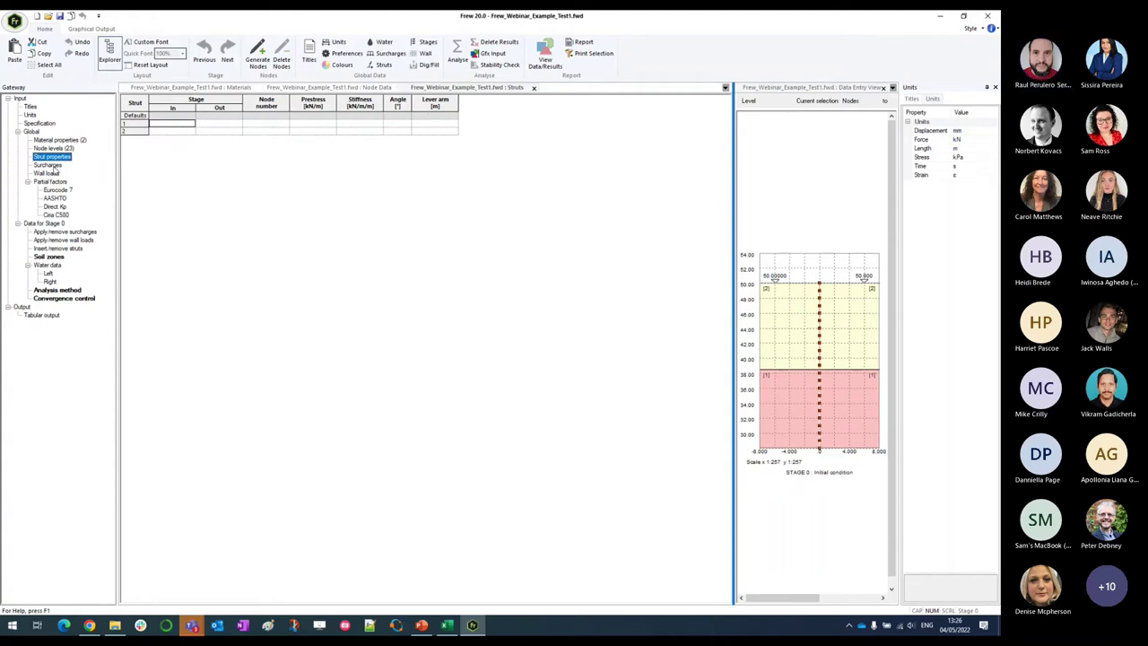
pyautogui.hotkey('alt', 'Tab')
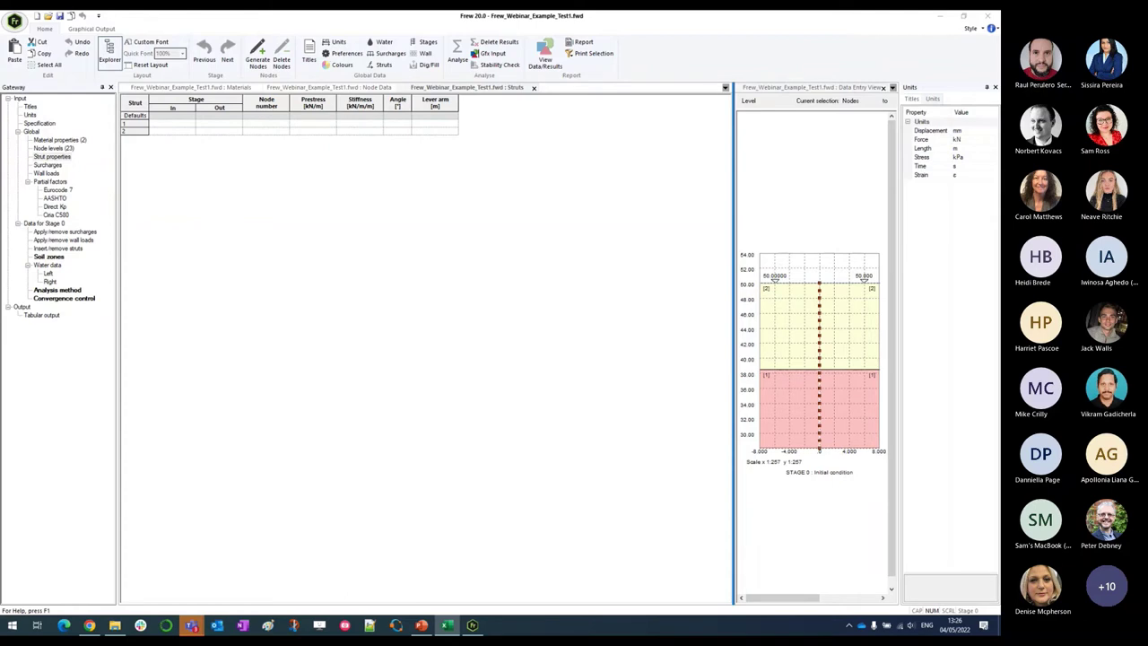
pyautogui.click(136, 124)
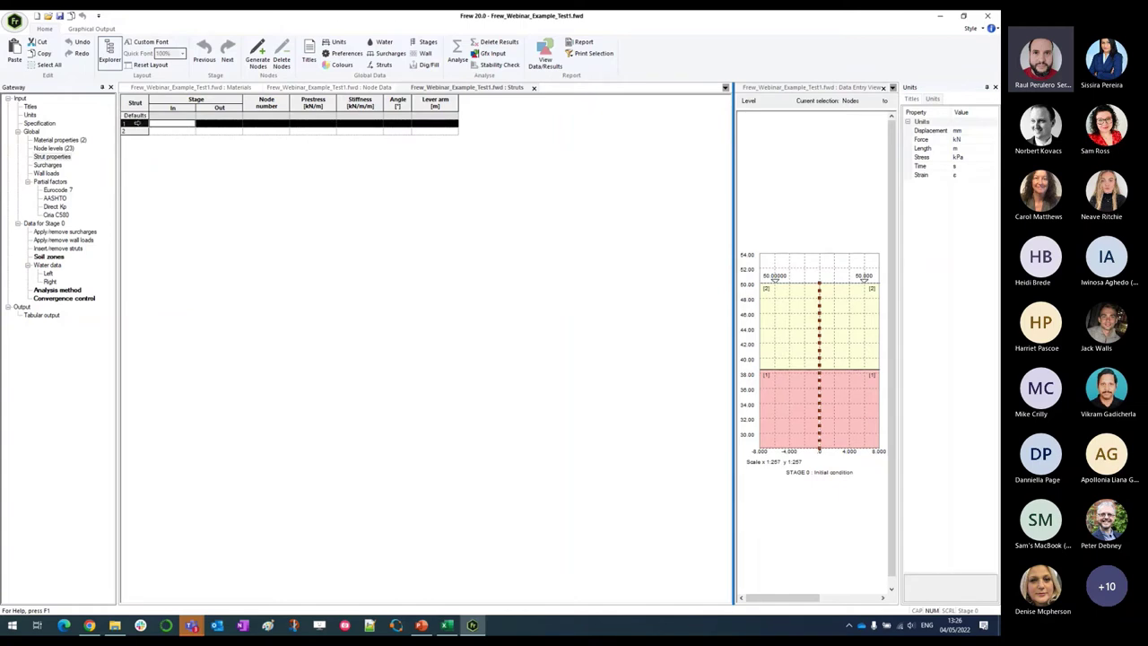
pyautogui.click(137, 124)
pyautogui.click(137, 123)
pyautogui.write('3\t6\t2\t200.00\t0.00\t45.00\t0.50 4\t6\t2\t0.00\t2000.00\t45.00\t0.50 6\t8\t1\t0.00\t40000.00\t0.00\t0.00 6\t8\t10\t0.00\t40000.00\t0.00\t0.00 8\t\t1\t0.00\t20000.00\t0.00\t0.00 8\t\t10\t0.00\t20000.00\t0.00\t0.00')
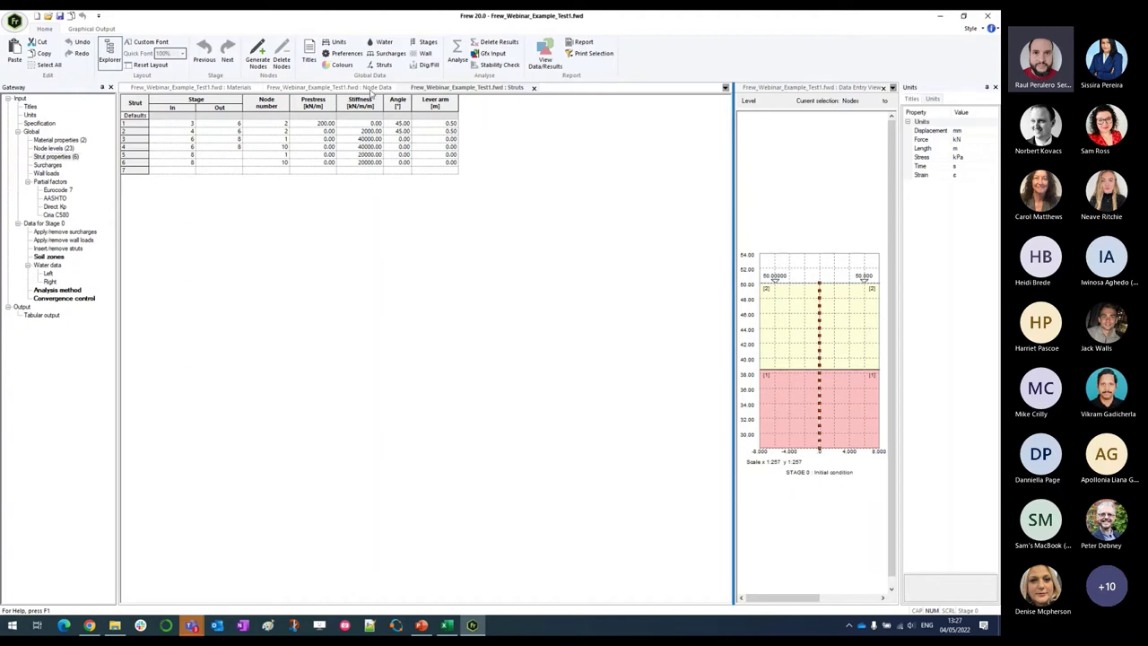
pyautogui.click(534, 89)
# - Paste two UDL surcharges: left, 10 kN/m² at 50 m, in at stage 2 and out at 7; right, 15 kN/m² at 40 m, from stage 6
pyautogui.doubleClick(55, 167)
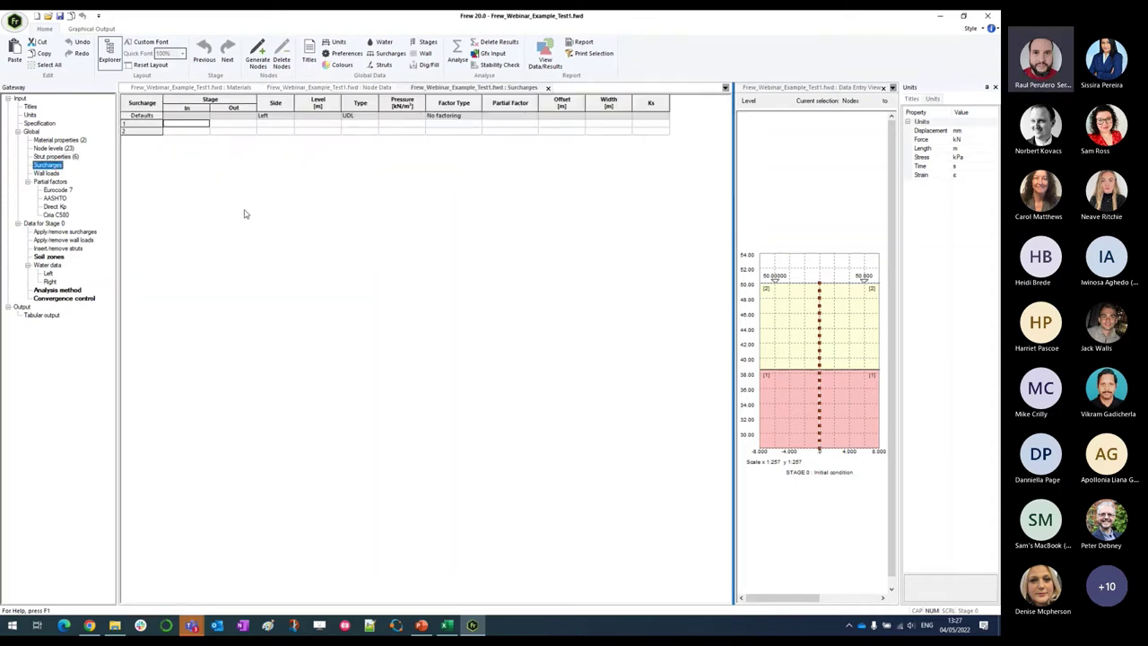
pyautogui.hotkey('alt', 'Tab')
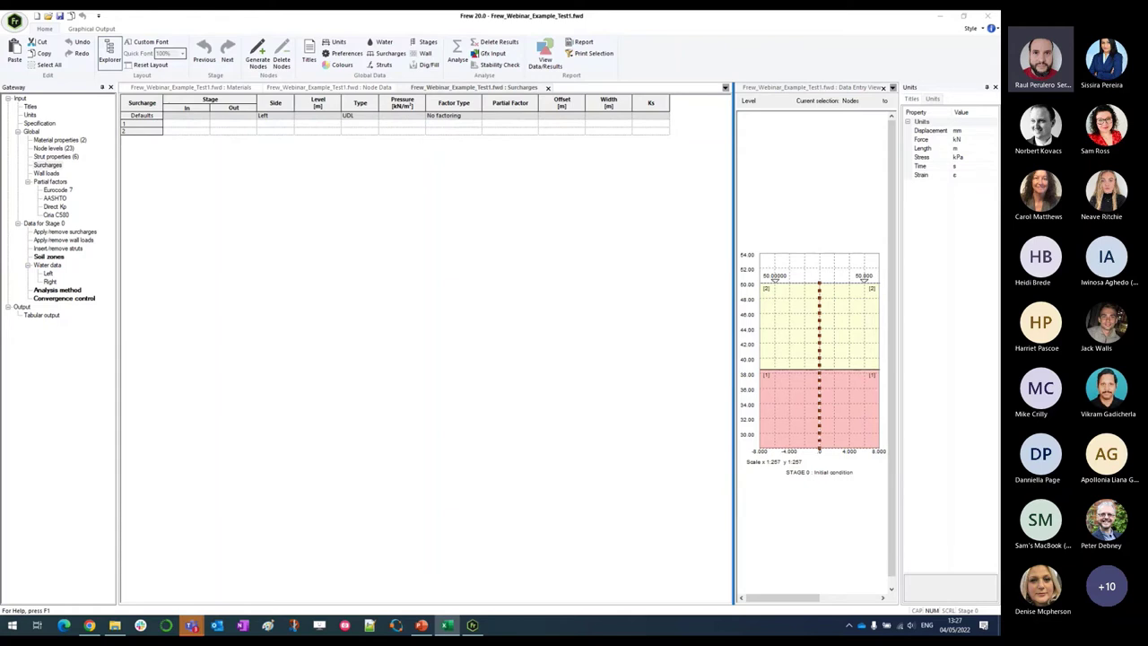
pyautogui.click(178, 167)
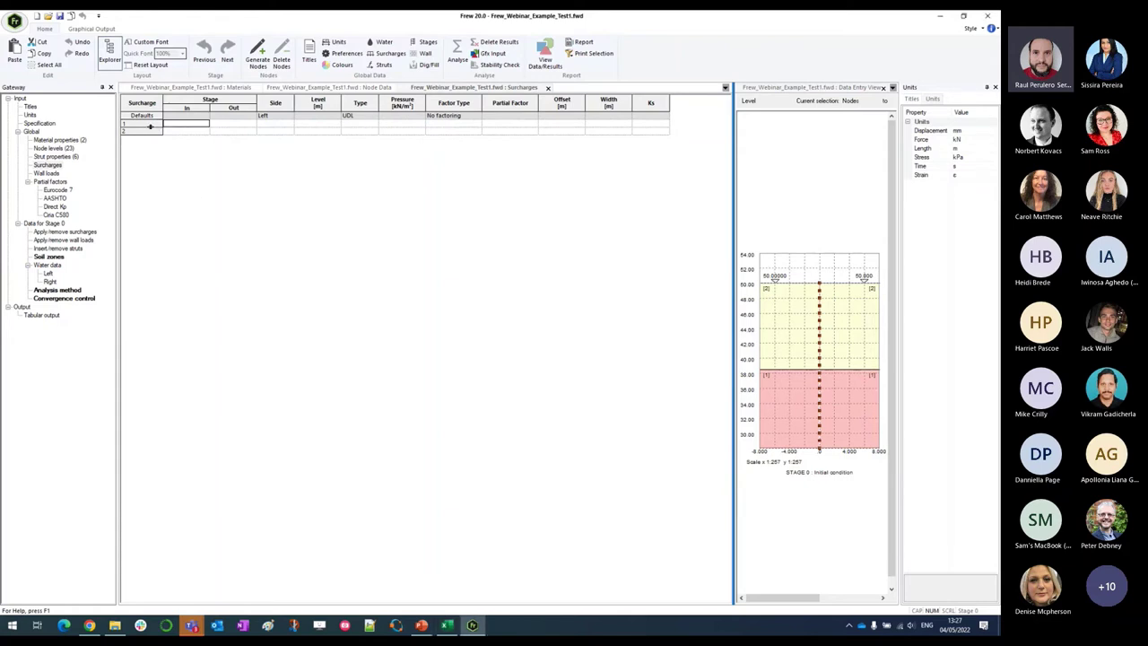
pyautogui.rightClick(150, 124)
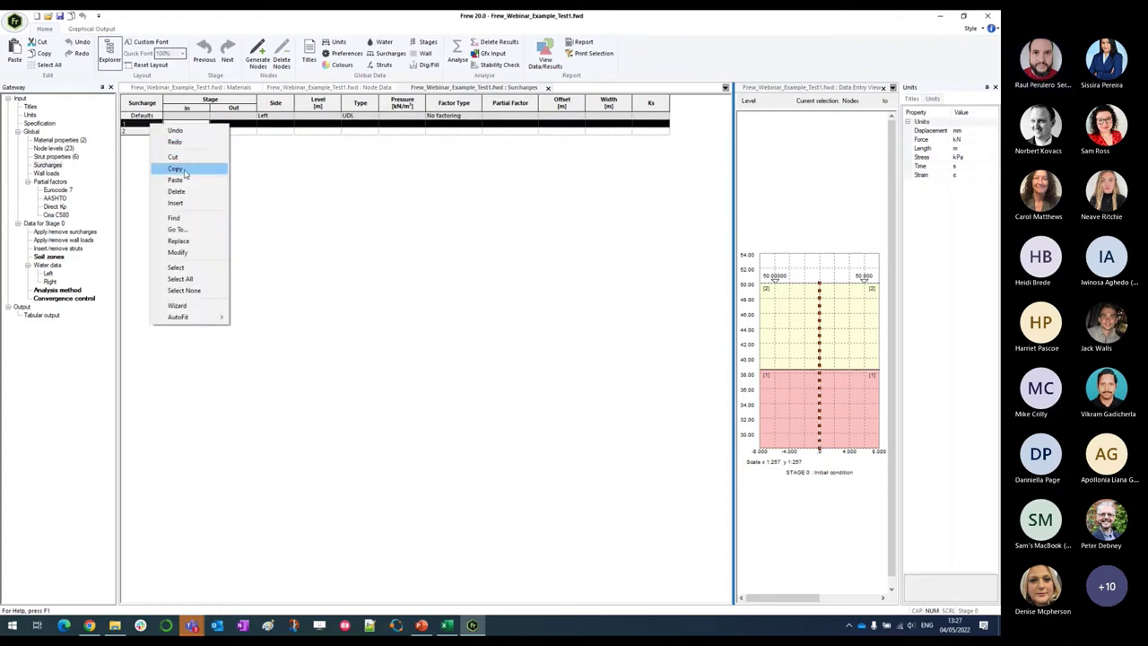
pyautogui.click(184, 180)
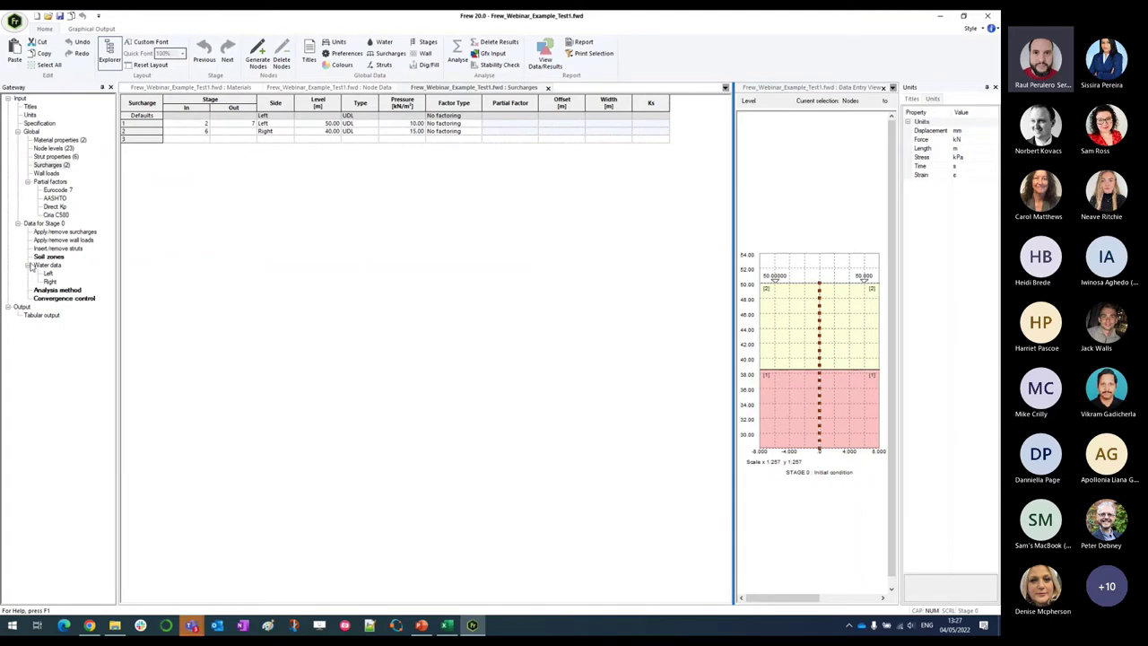
# - Add a Direct Kp partial factor set from the workbook, used in analysis, with Divide application and left and right Kp factors of 1.00
pyautogui.click(46, 173)
pyautogui.click(51, 183)
pyautogui.click(61, 192)
pyautogui.click(56, 208)
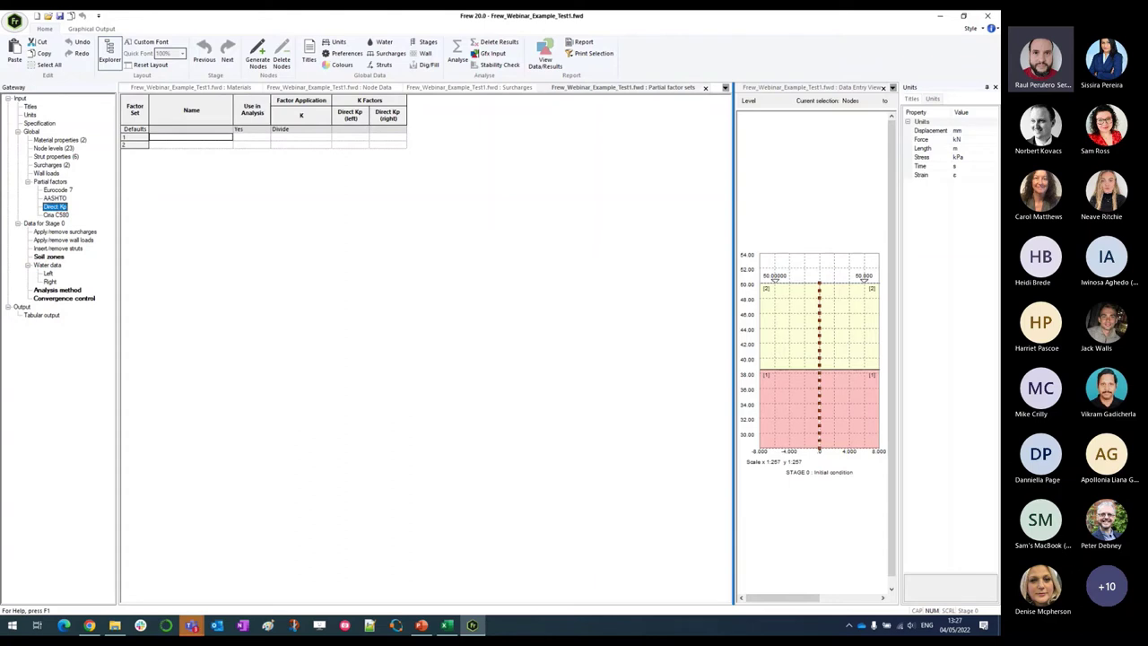
pyautogui.hotkey('alt', 'Tab')
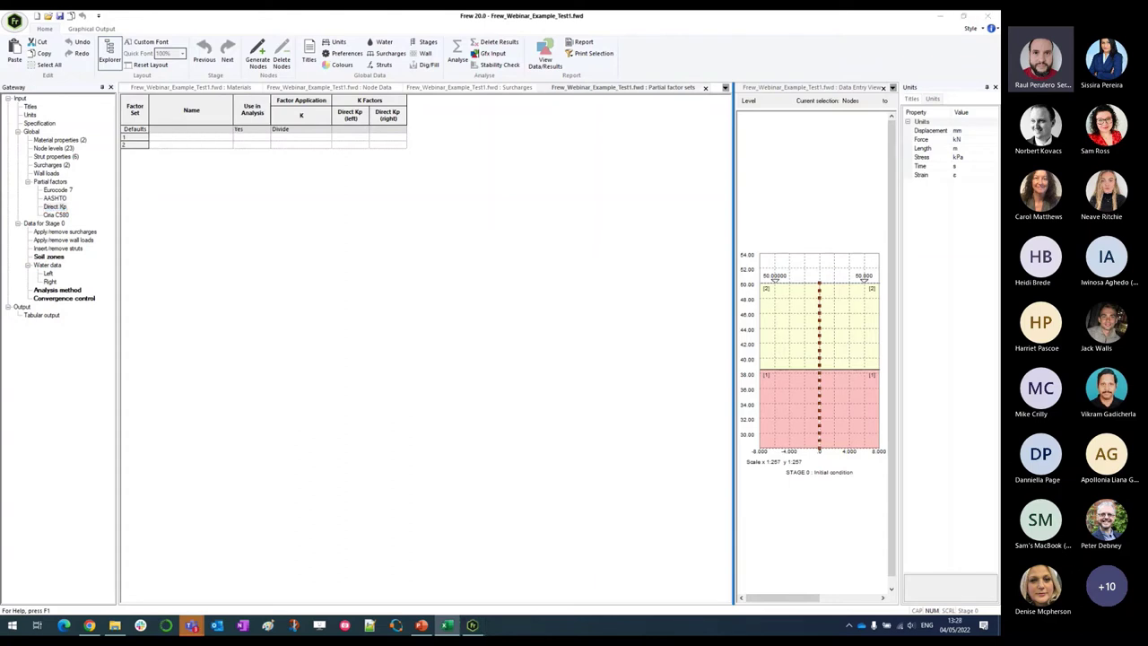
pyautogui.click(136, 137)
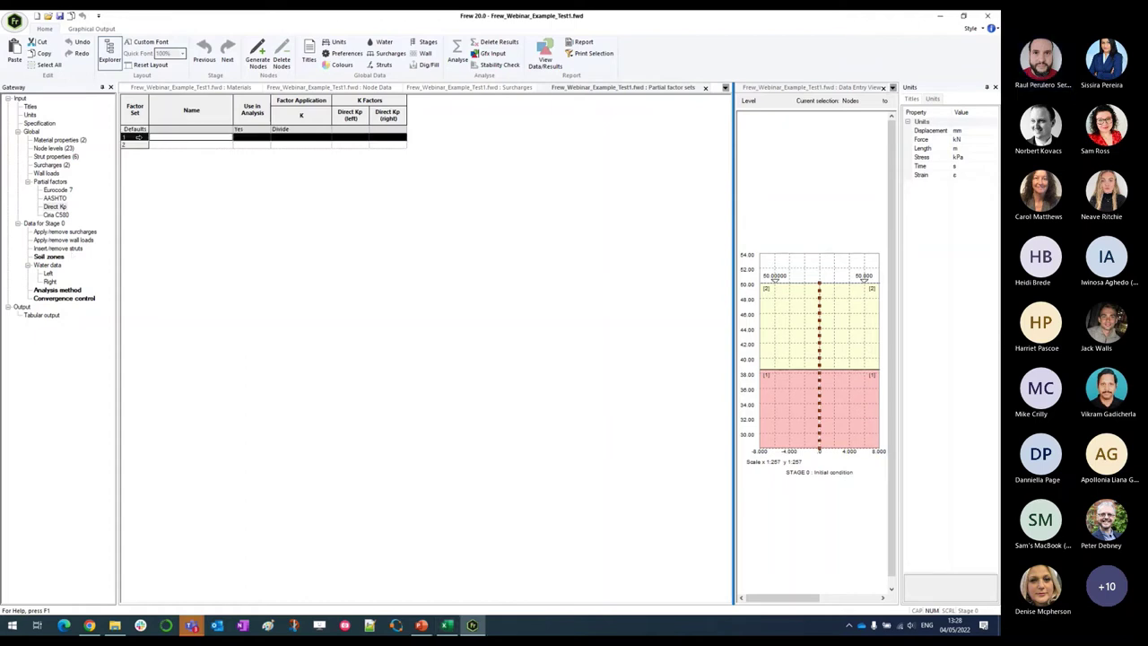
pyautogui.write('Direct Kp\tYes\tDivide\t1.00\t1.00')
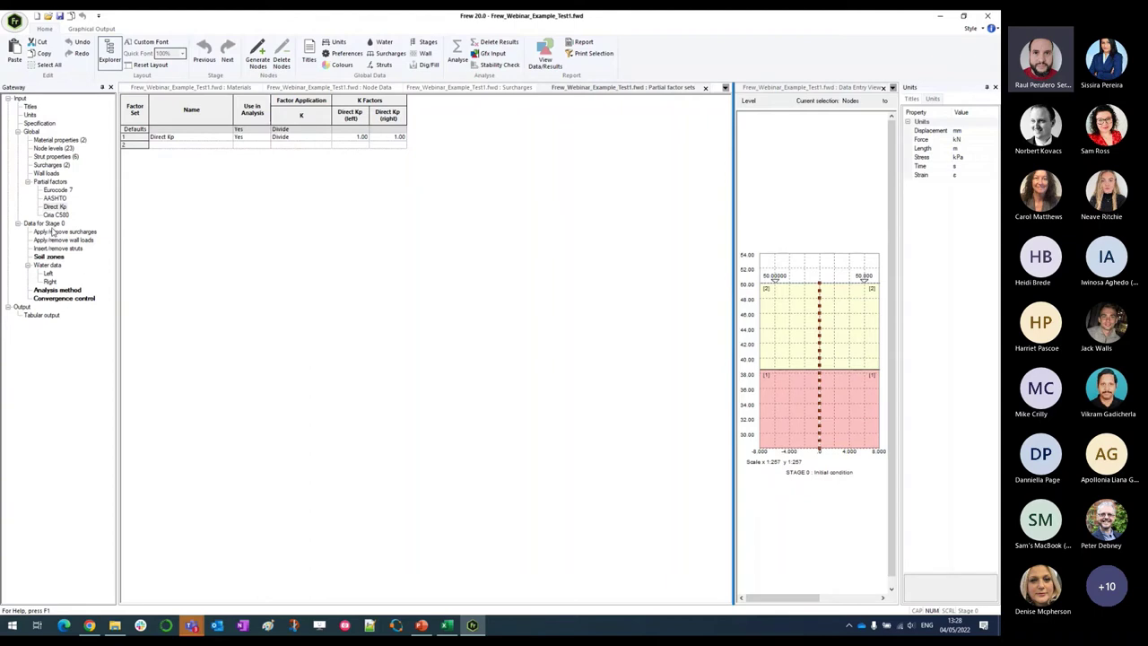
# - Enter the Stage 0 water data from the workbook for the left and right sides: level 46.50 m, unit weight 10.00 kN/m³
pyautogui.click(48, 225)
pyautogui.doubleClick(48, 266)
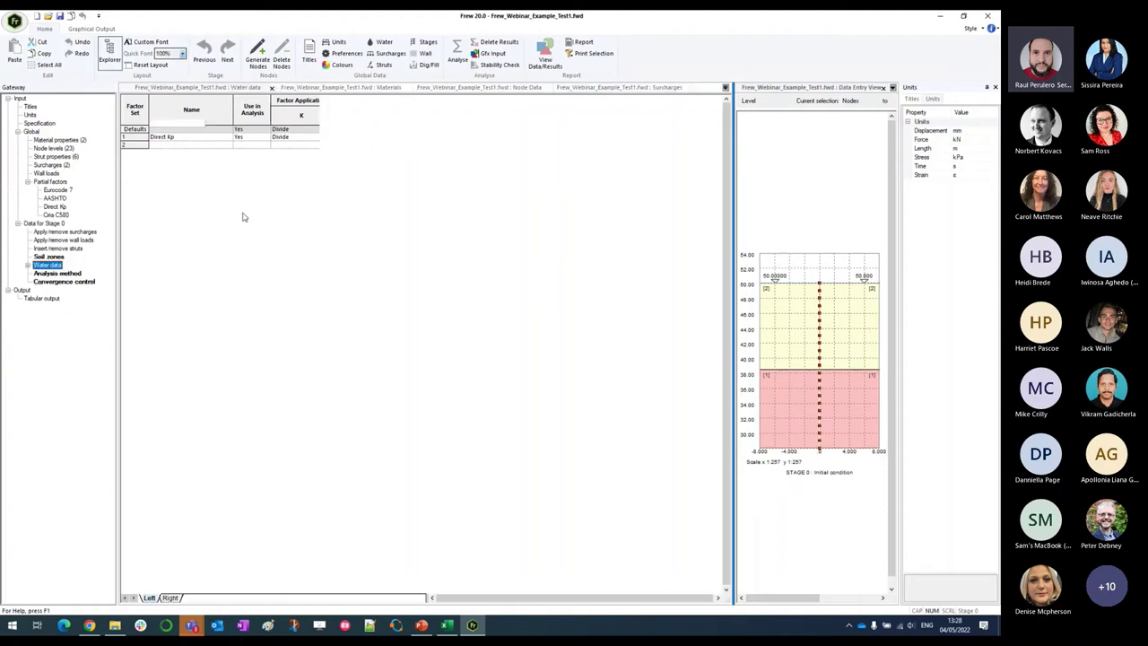
pyautogui.click(498, 89)
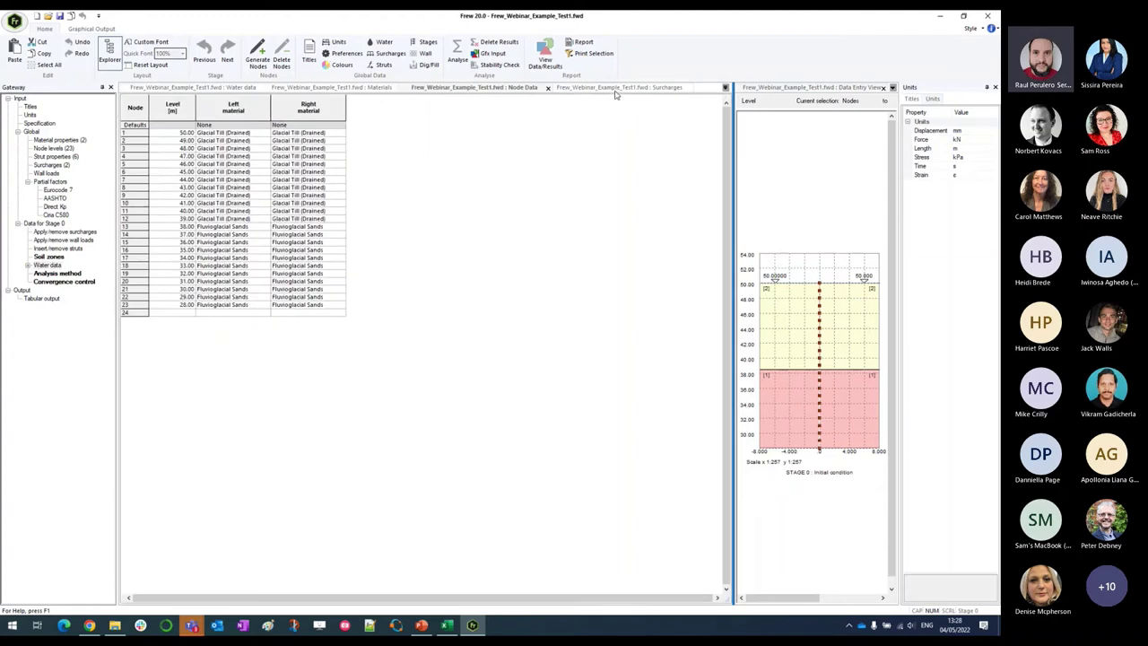
pyautogui.click(224, 90)
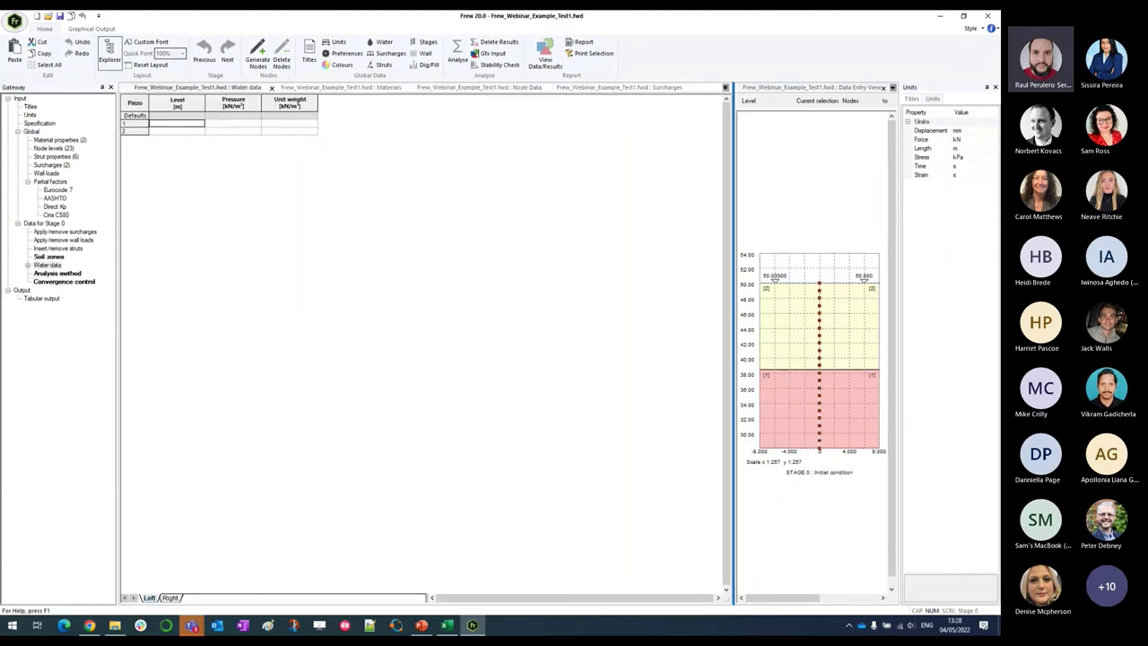
pyautogui.hotkey('alt', 'Tab')
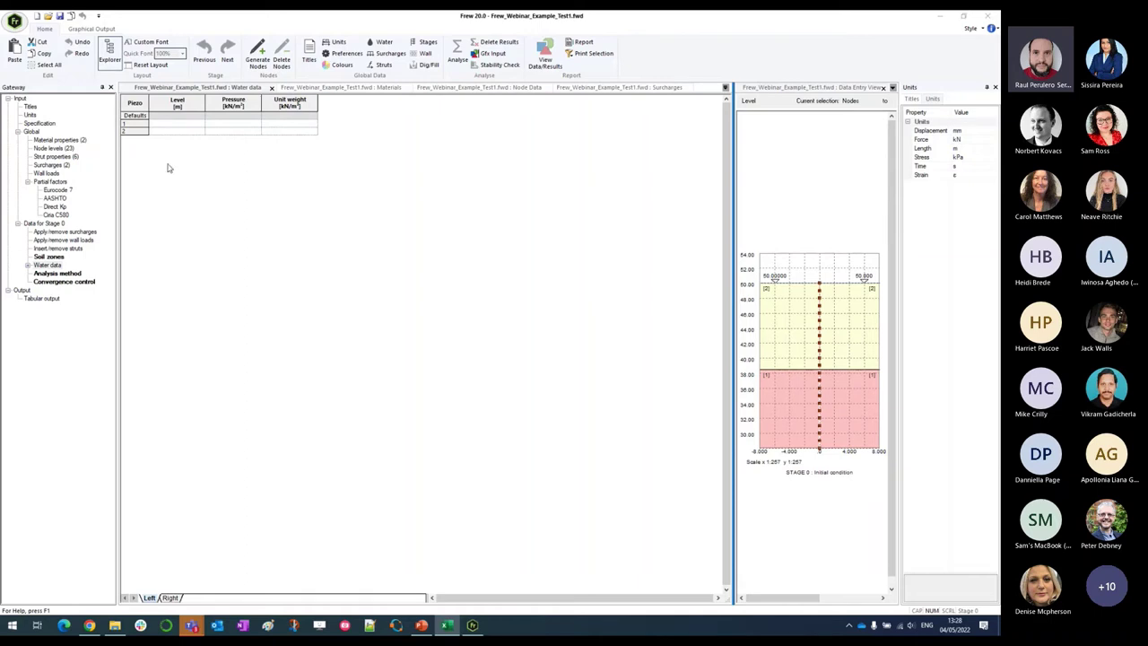
pyautogui.click(139, 126)
pyautogui.write('46.50\t\t10.00')
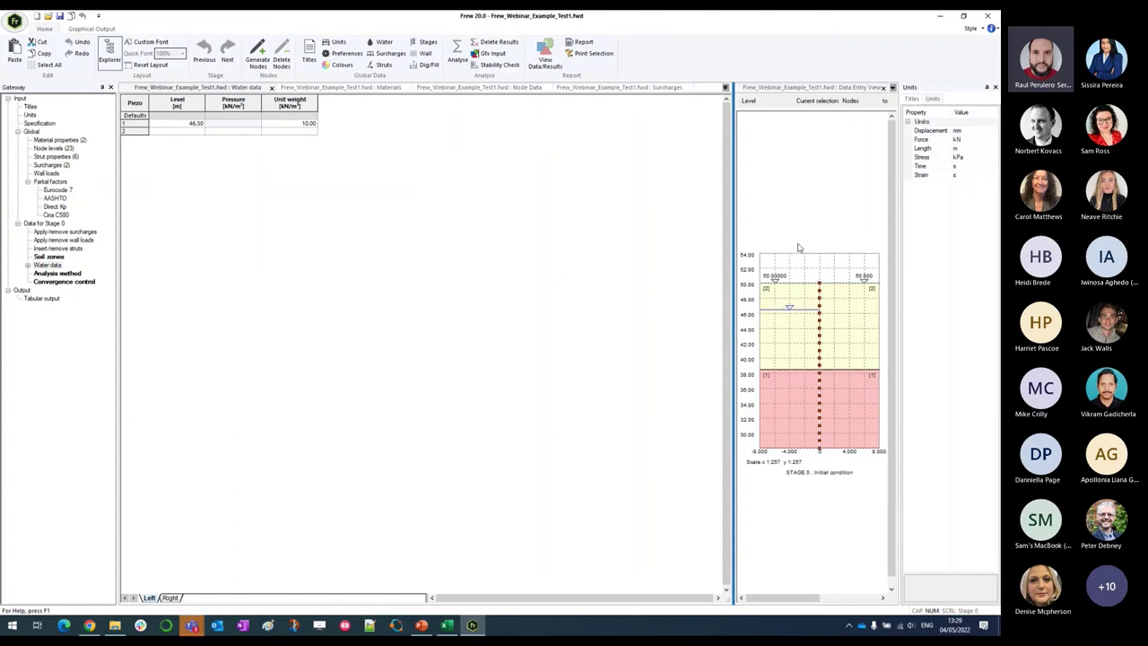
pyautogui.click(167, 598)
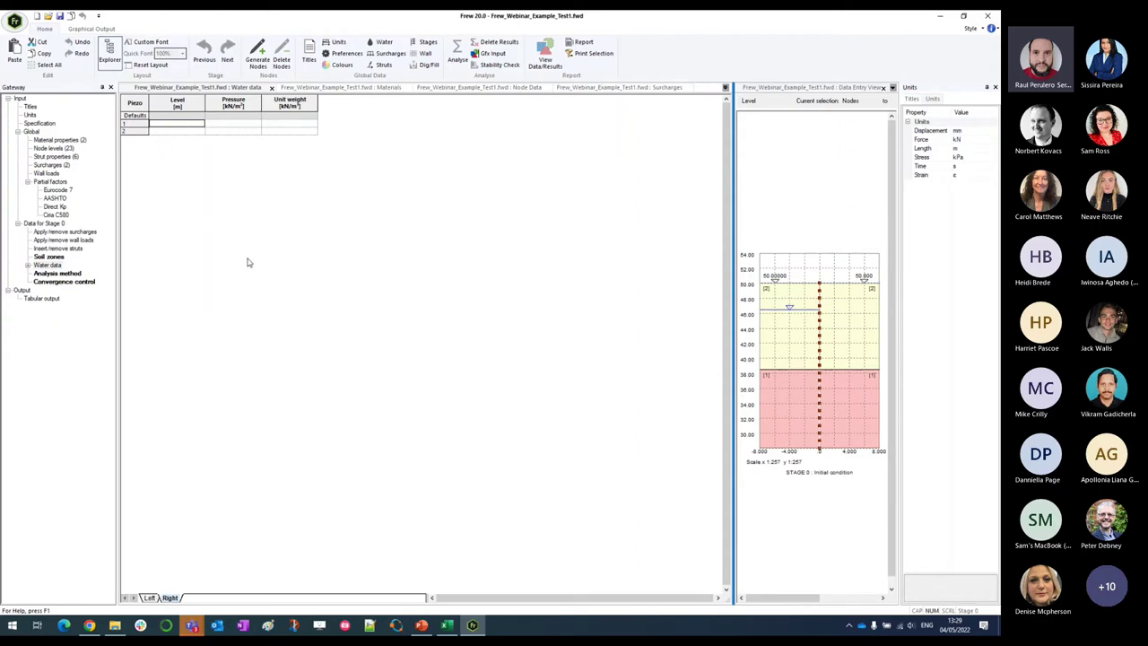
pyautogui.click(140, 123)
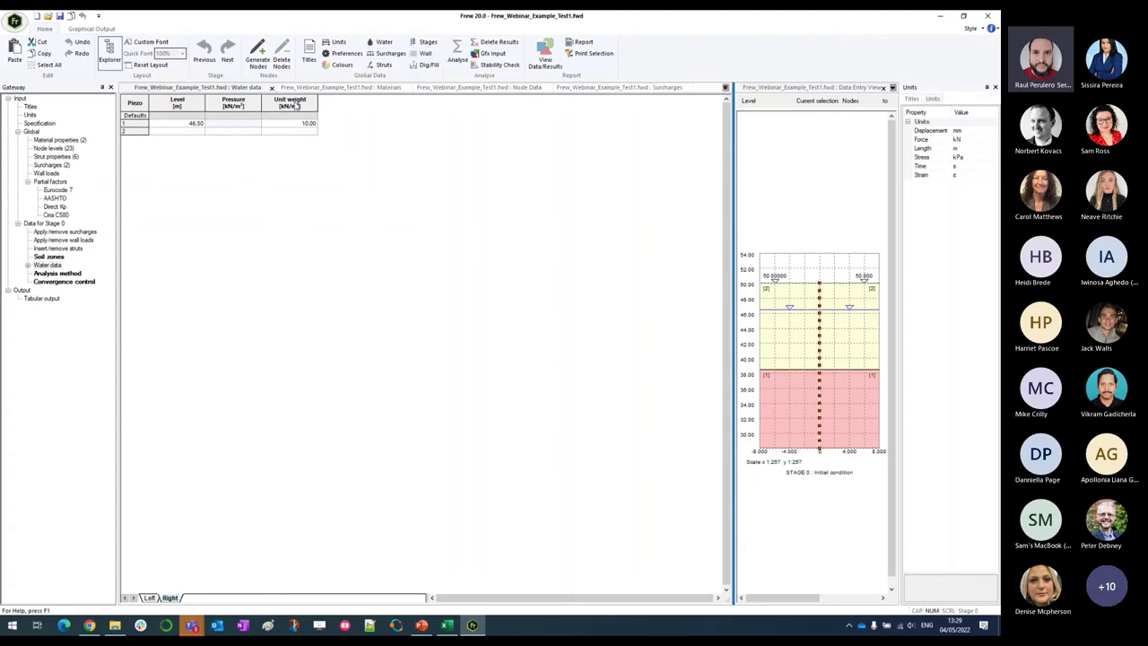
# - Close the water data, partial factor, surcharge and node data tables, leaving only the materials table open
pyautogui.click(271, 90)
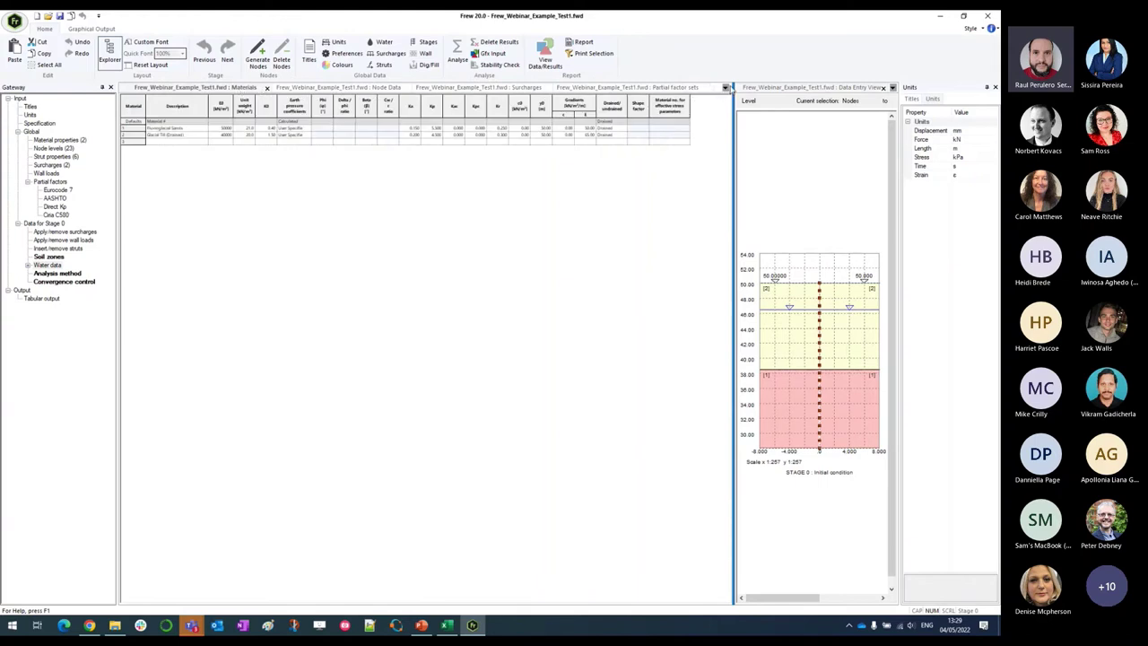
pyautogui.click(726, 88)
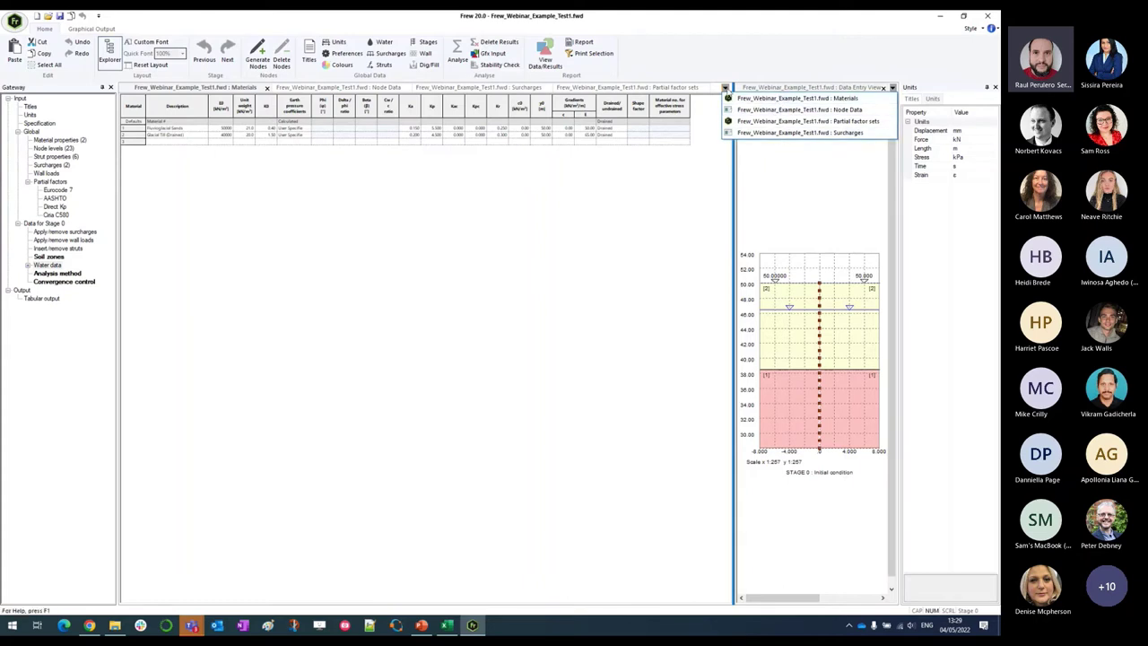
pyautogui.click(726, 89)
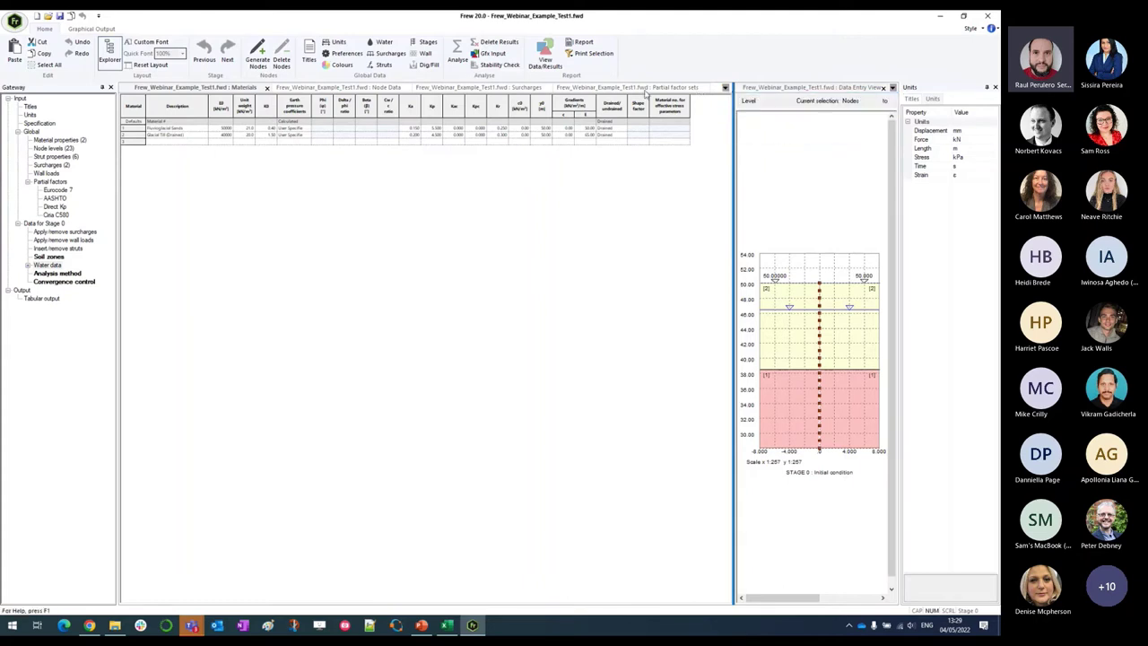
pyautogui.click(646, 89)
pyautogui.click(708, 89)
pyautogui.click(548, 89)
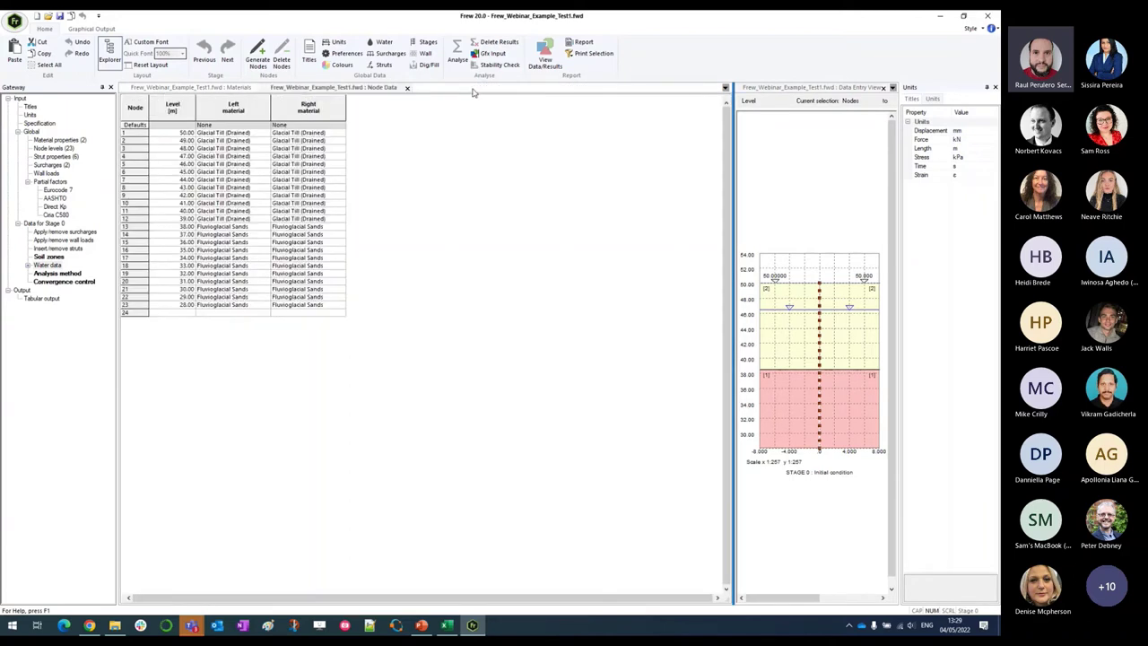
pyautogui.click(407, 89)
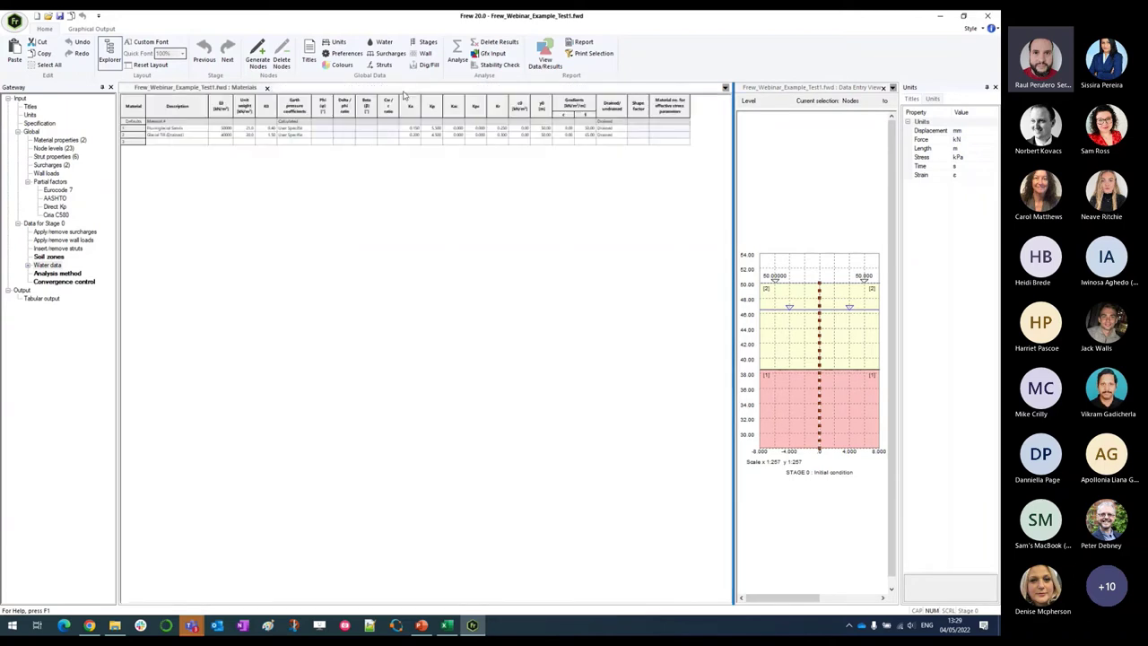
# - Open the stage operations and add a stage titled "Wall installation" after Stage 0
pyautogui.click(425, 42)
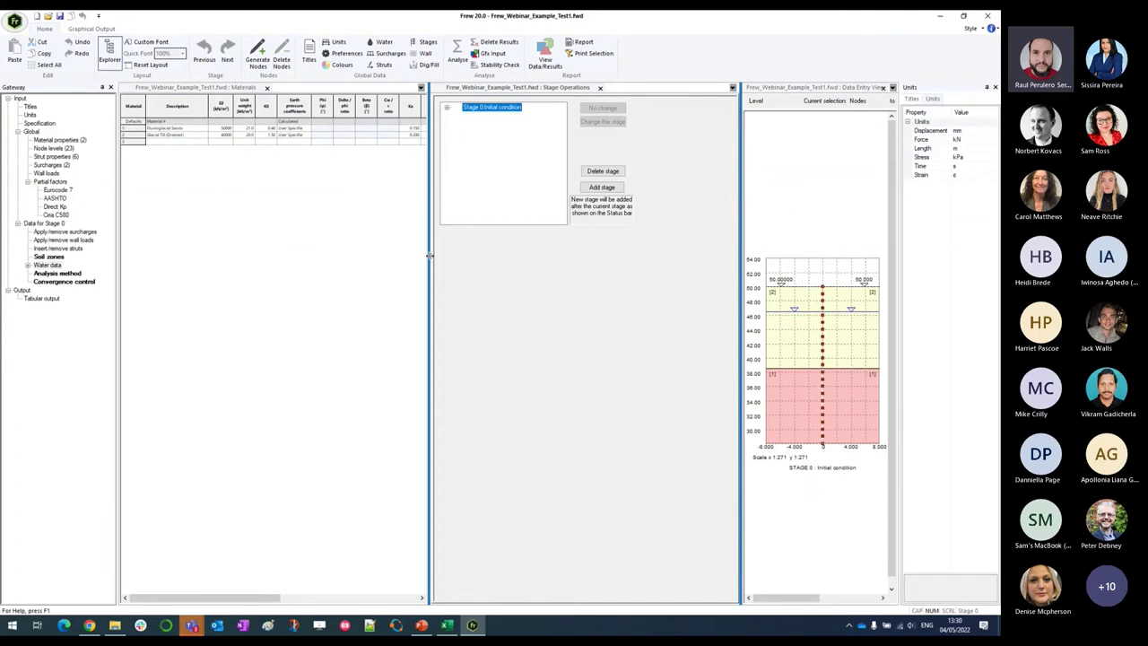
pyautogui.moveTo(499, 251); pyautogui.dragTo(520, 254)
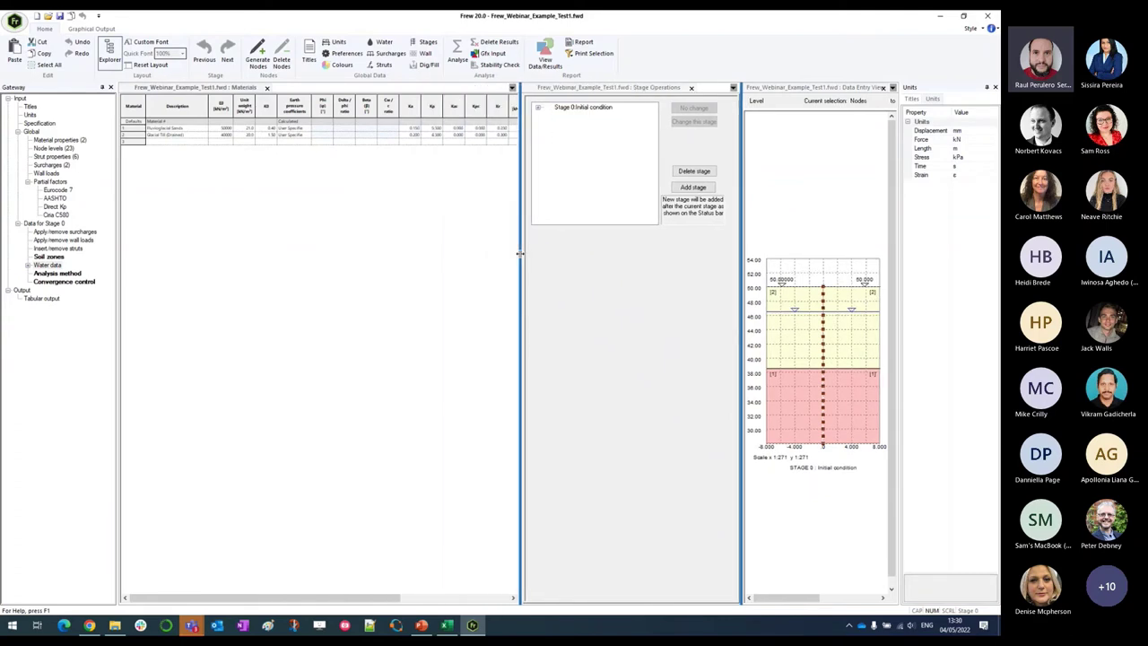
pyautogui.click(539, 108)
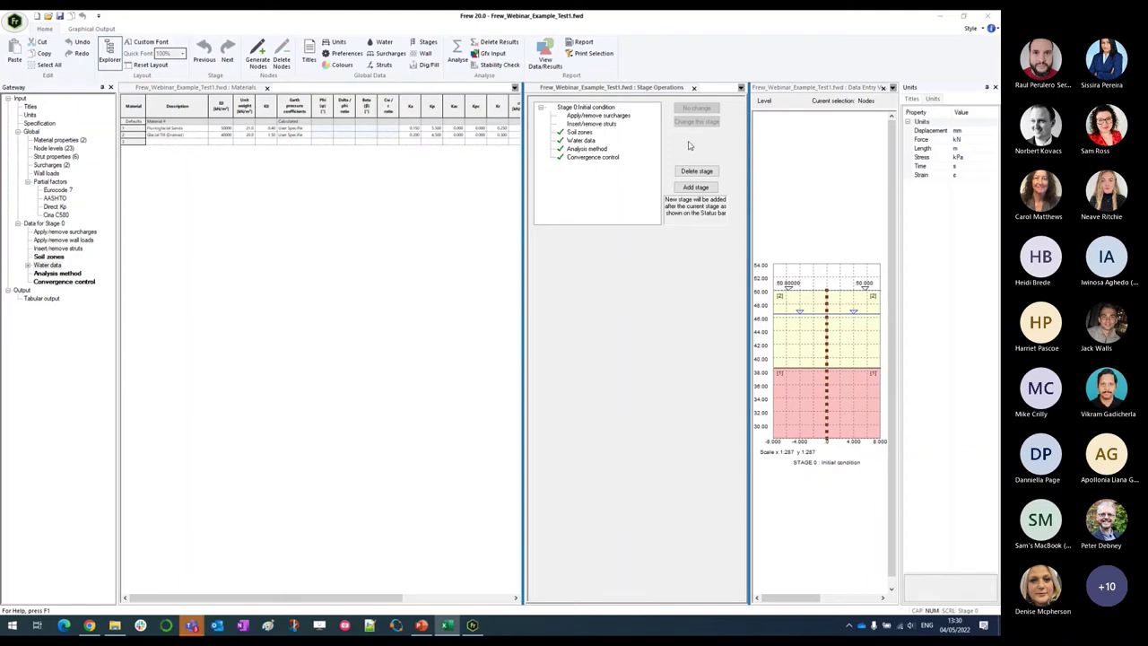
pyautogui.click(694, 187)
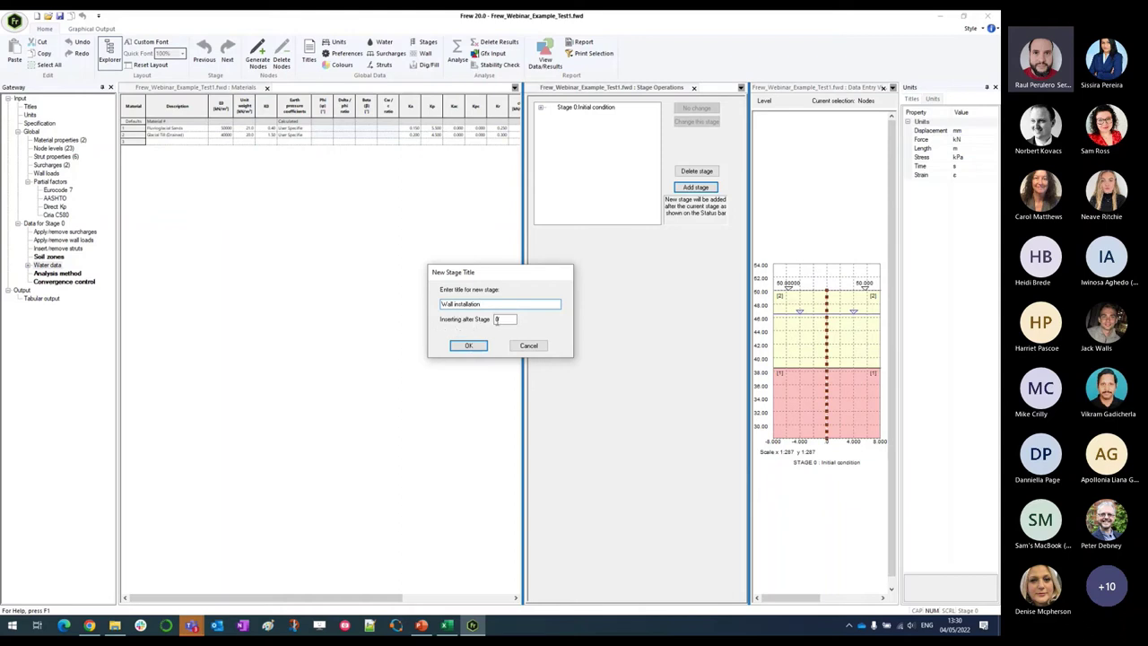
pyautogui.click(471, 346)
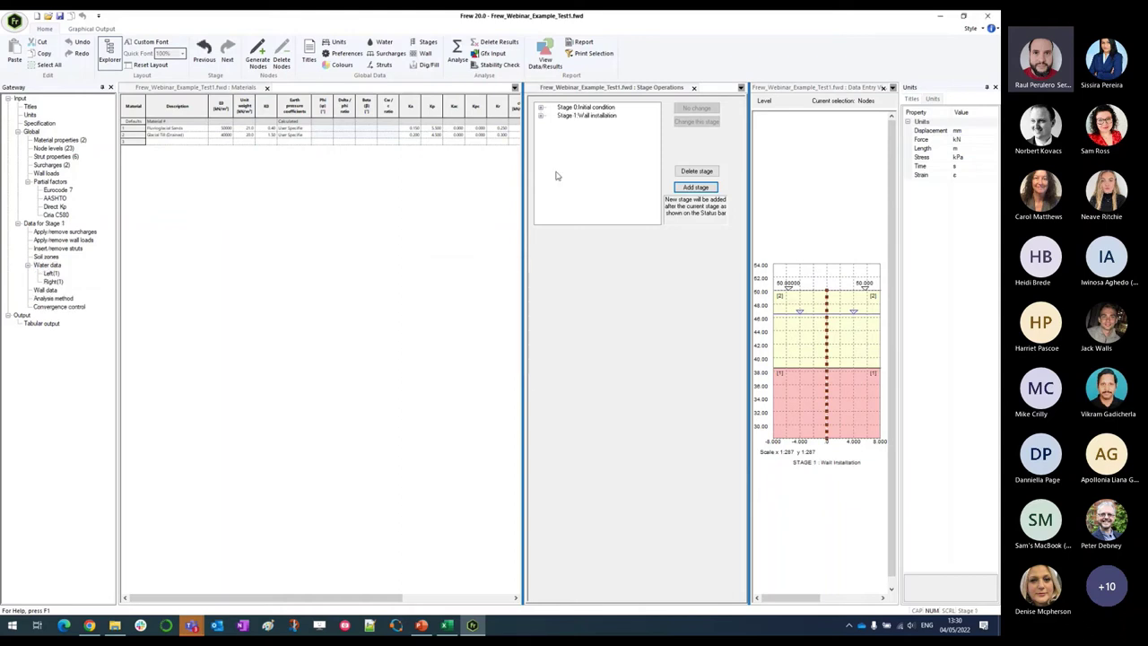
pyautogui.click(541, 115)
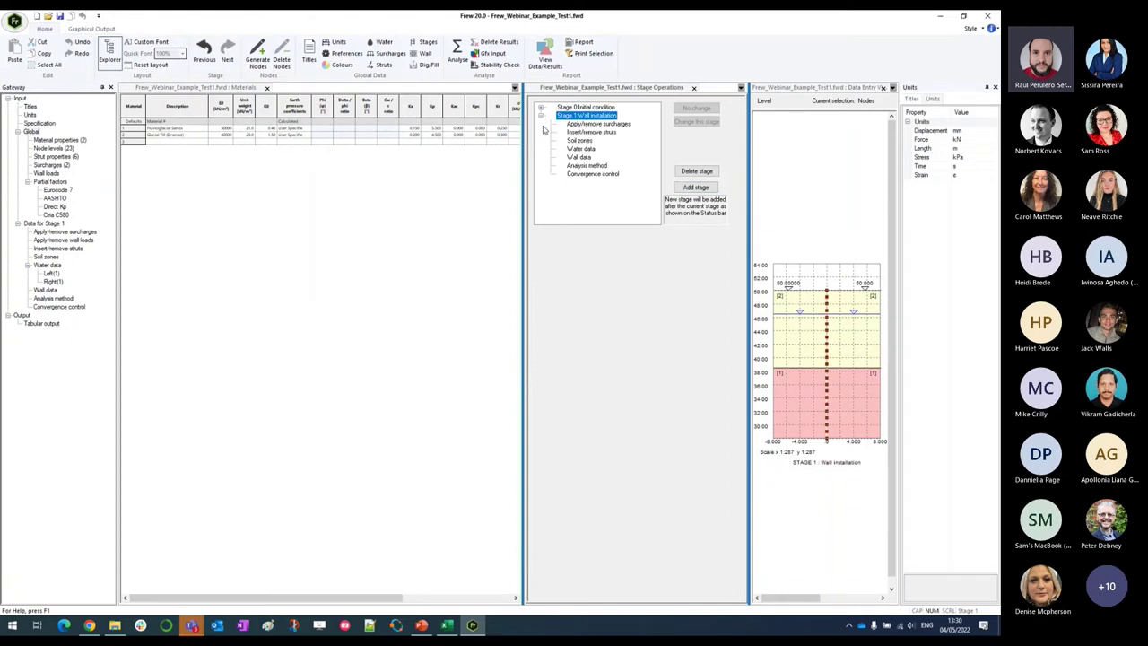
pyautogui.click(541, 108)
pyautogui.click(541, 109)
# - Open the Stage 1 wall data and move its node table into the same pane as the materials table
pyautogui.click(44, 290)
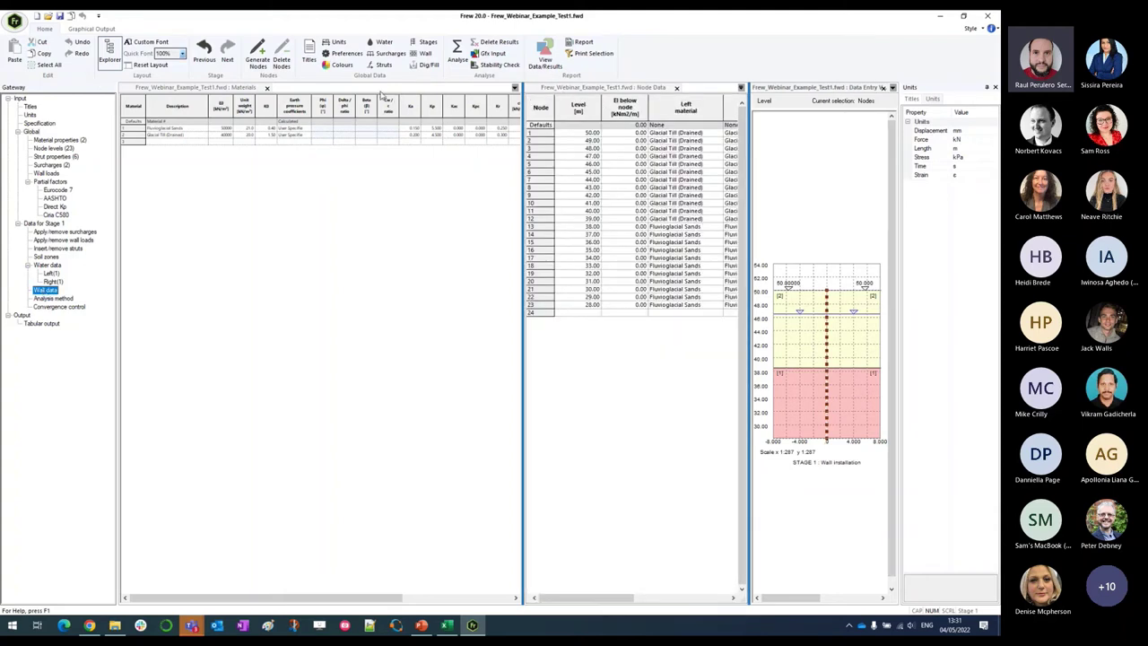
pyautogui.click(741, 88)
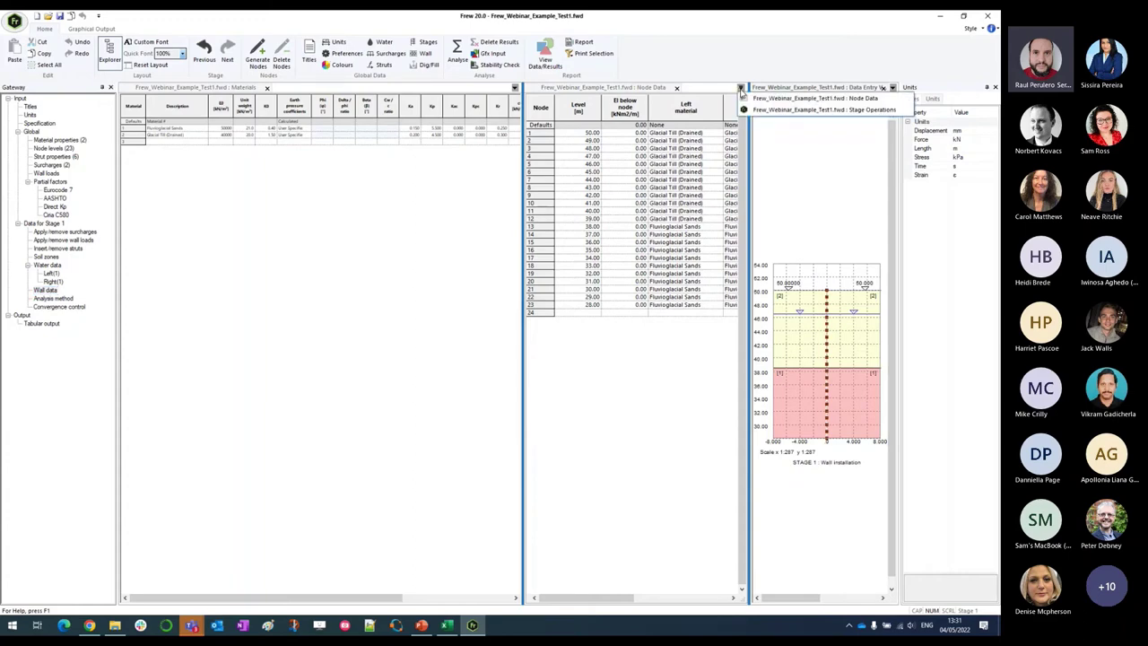
pyautogui.click(787, 99)
pyautogui.moveTo(588, 90); pyautogui.dragTo(334, 144)
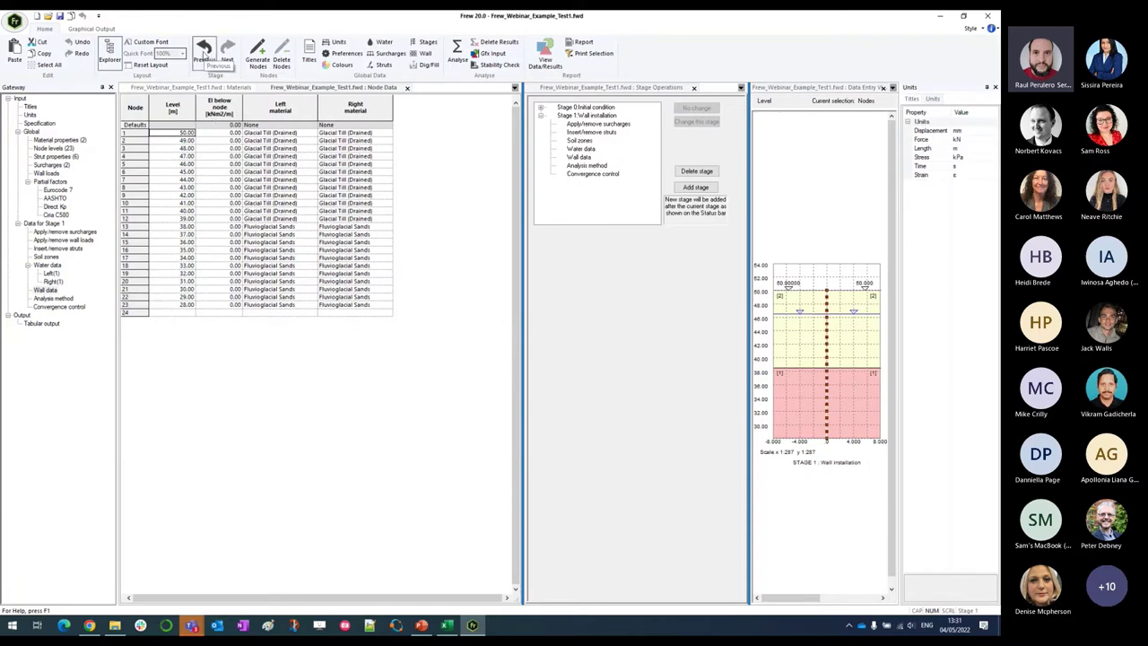
# - In Stage 1, overwrite the EI below node values for nodes 1 to 18 with the workbook's 500000 kNm²/m
pyautogui.click(205, 55)
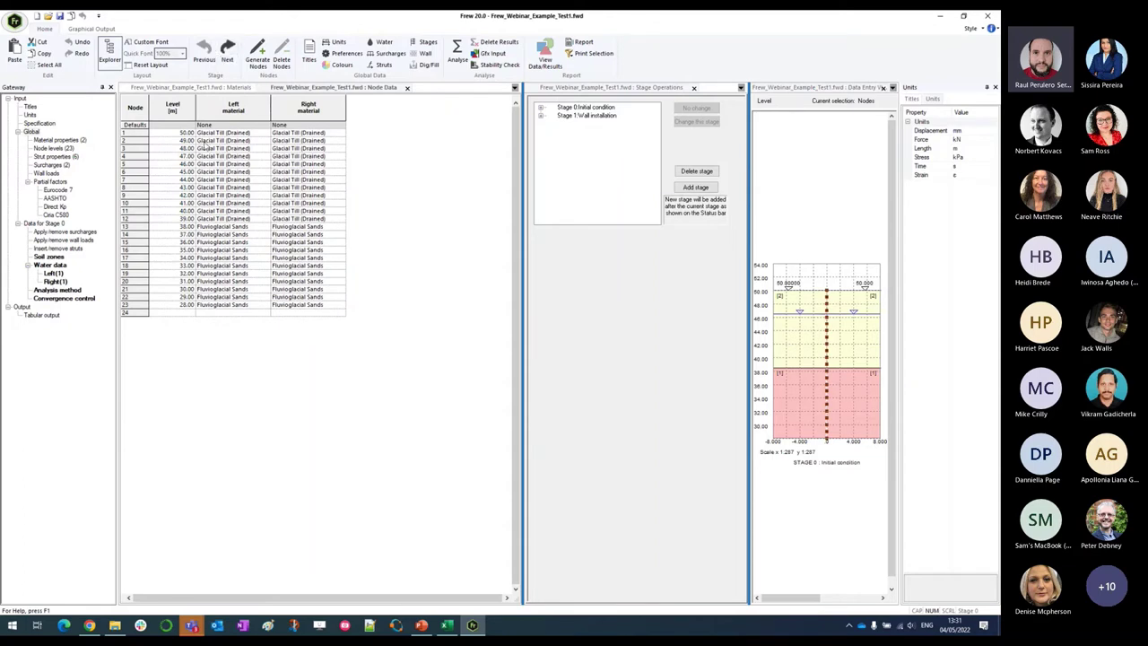
pyautogui.click(227, 56)
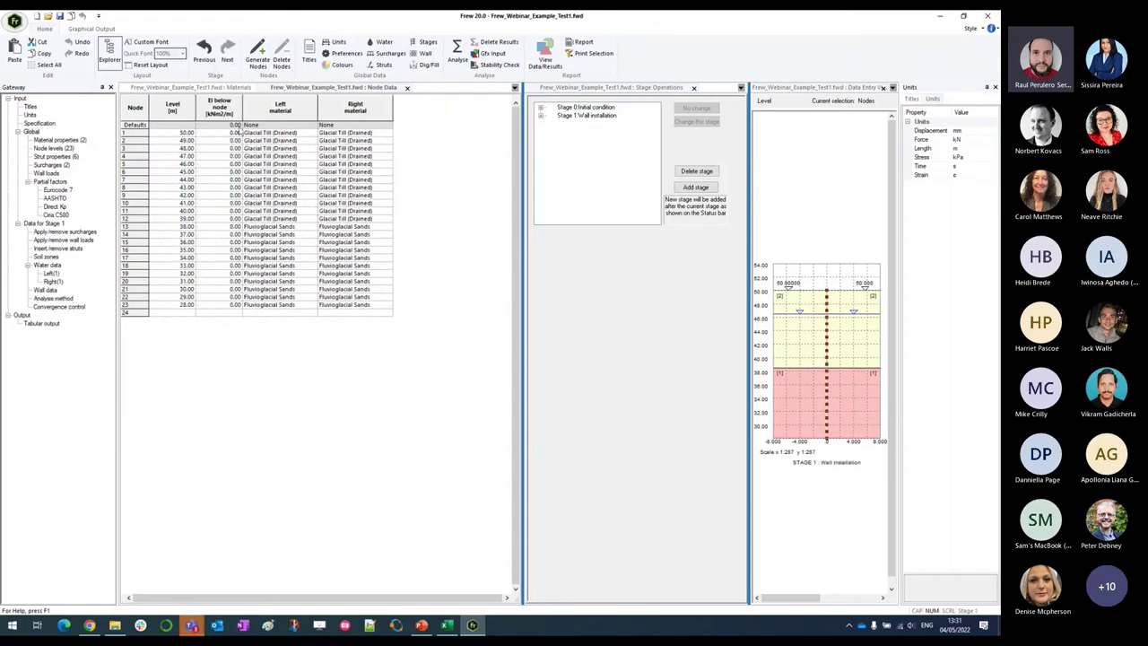
pyautogui.hotkey('alt', 'Tab')
pyautogui.click(221, 133)
pyautogui.rightClick(221, 133)
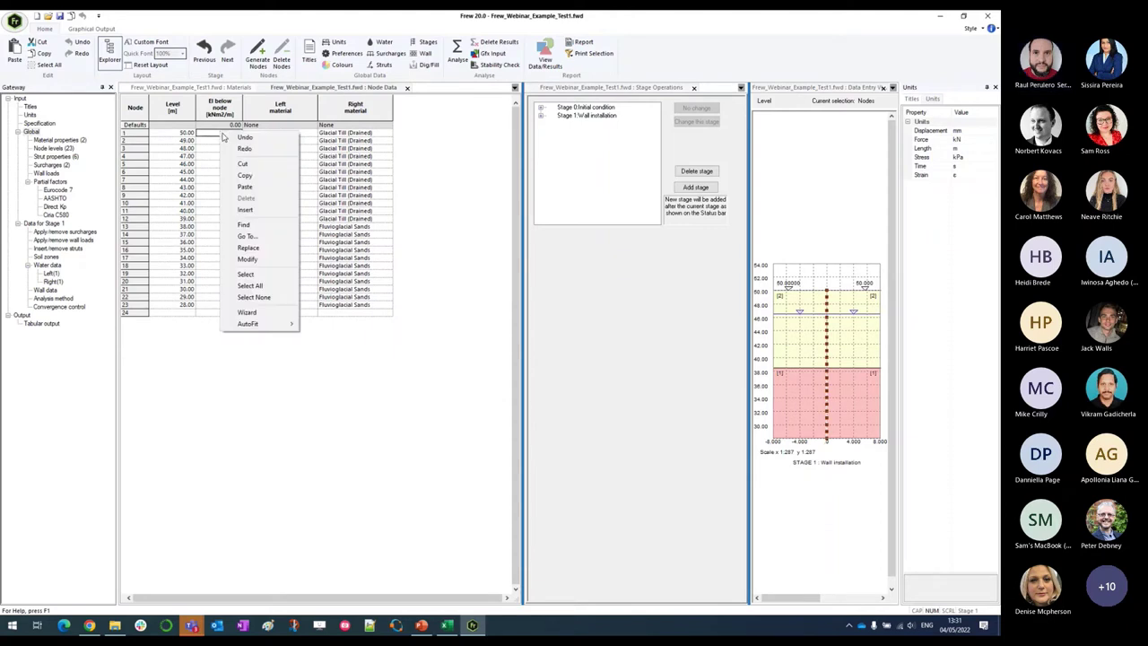
pyautogui.click(245, 187)
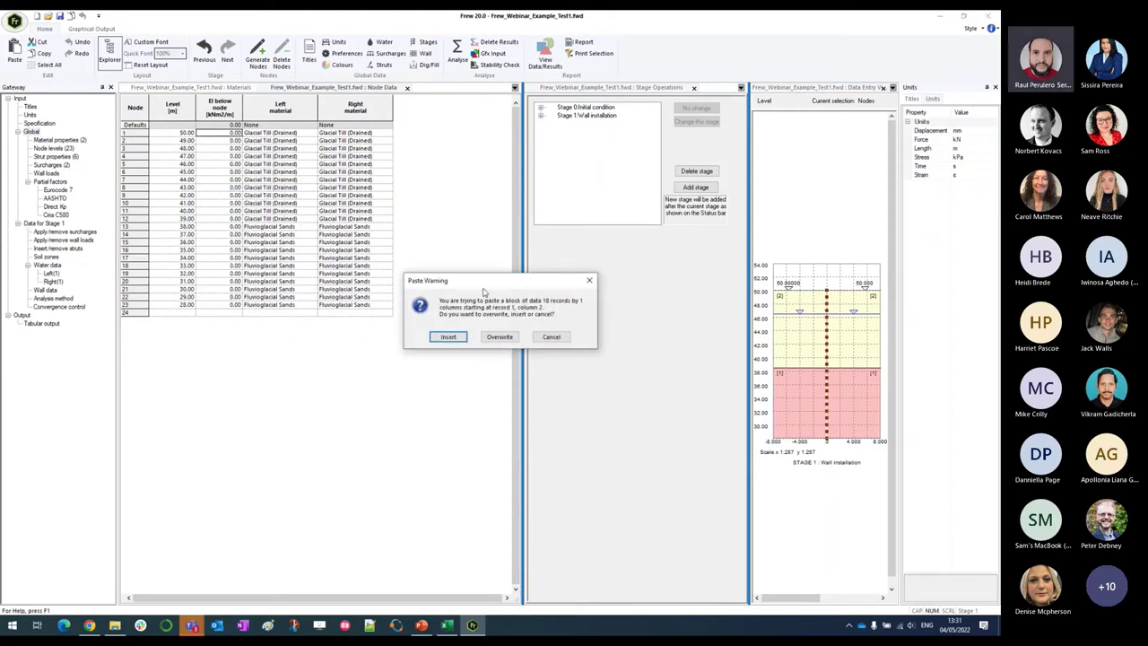
pyautogui.click(500, 338)
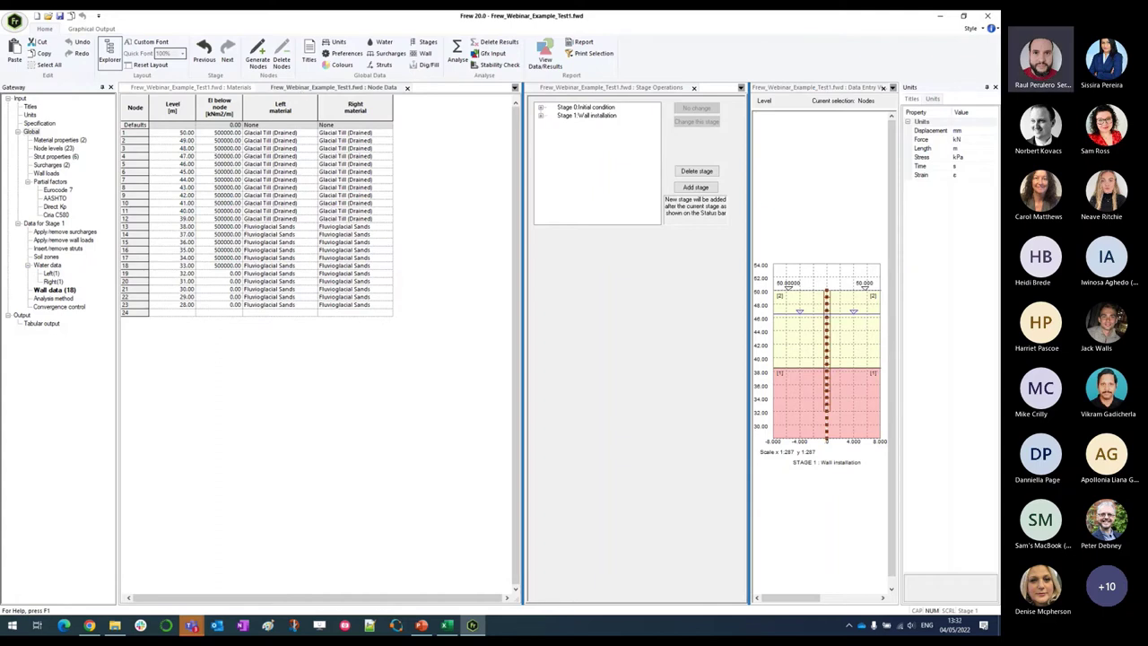
# - Add a stage titled "Plant loading + Excavation" after Stage 1
pyautogui.click(447, 626)
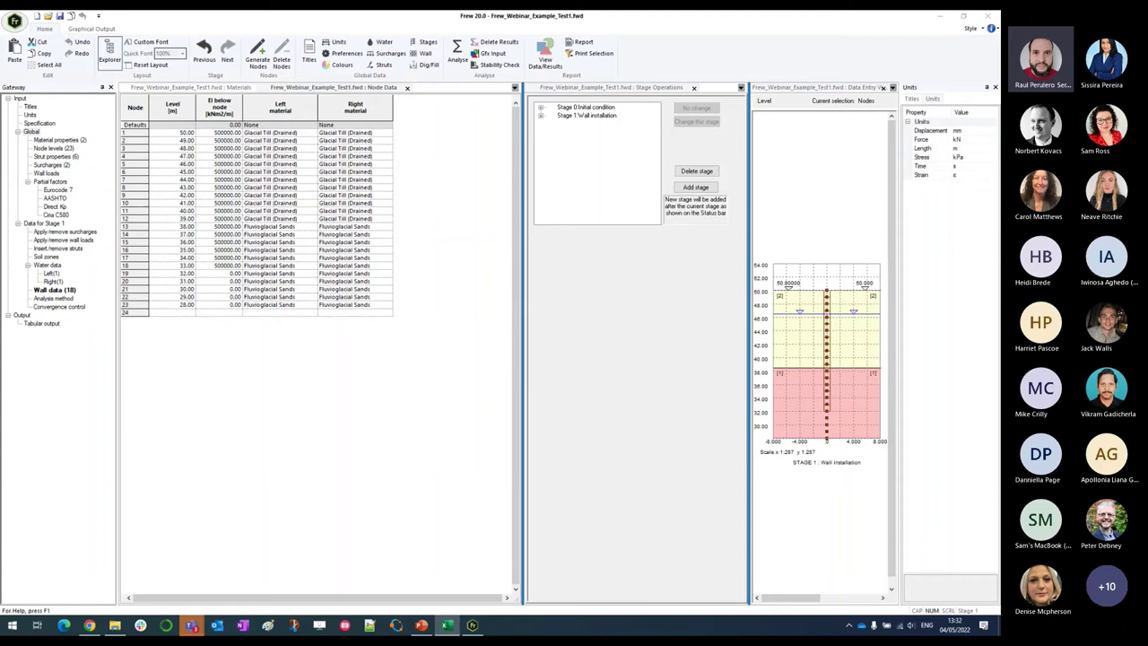
pyautogui.click(687, 188)
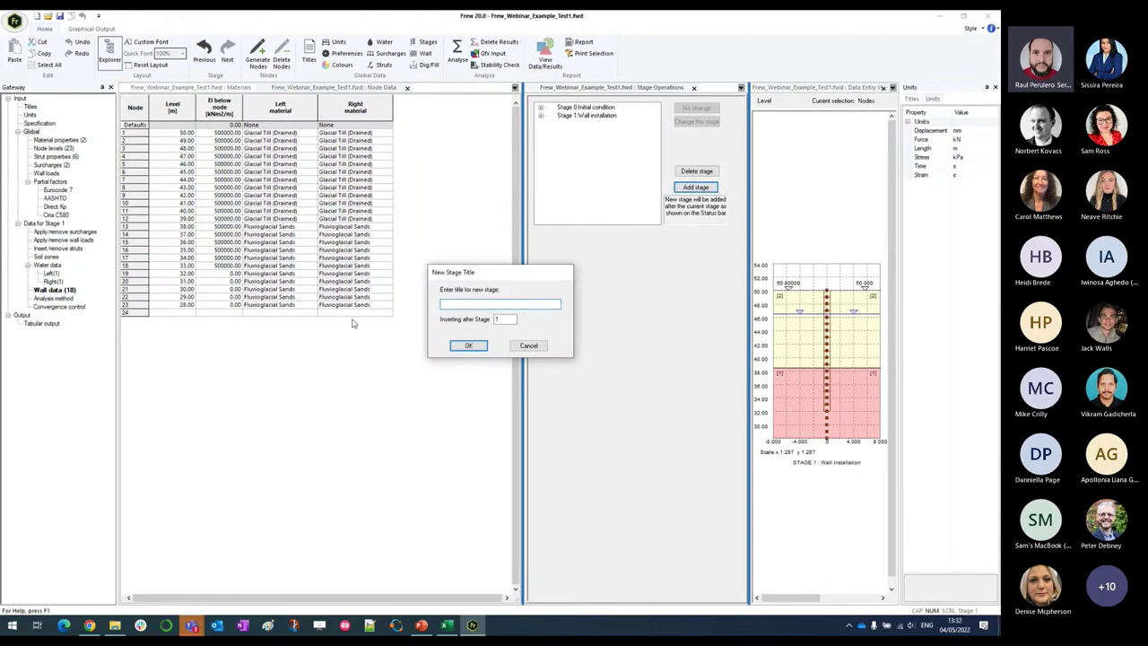
pyautogui.hotkey('alt', 'Tab')
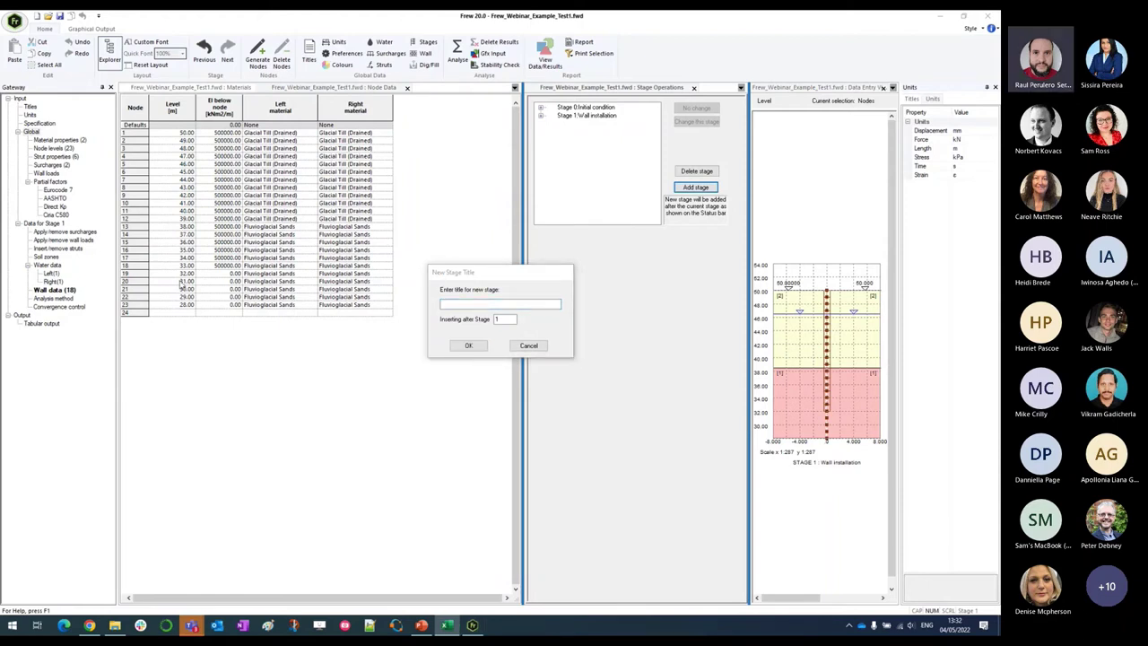
pyautogui.click(459, 305)
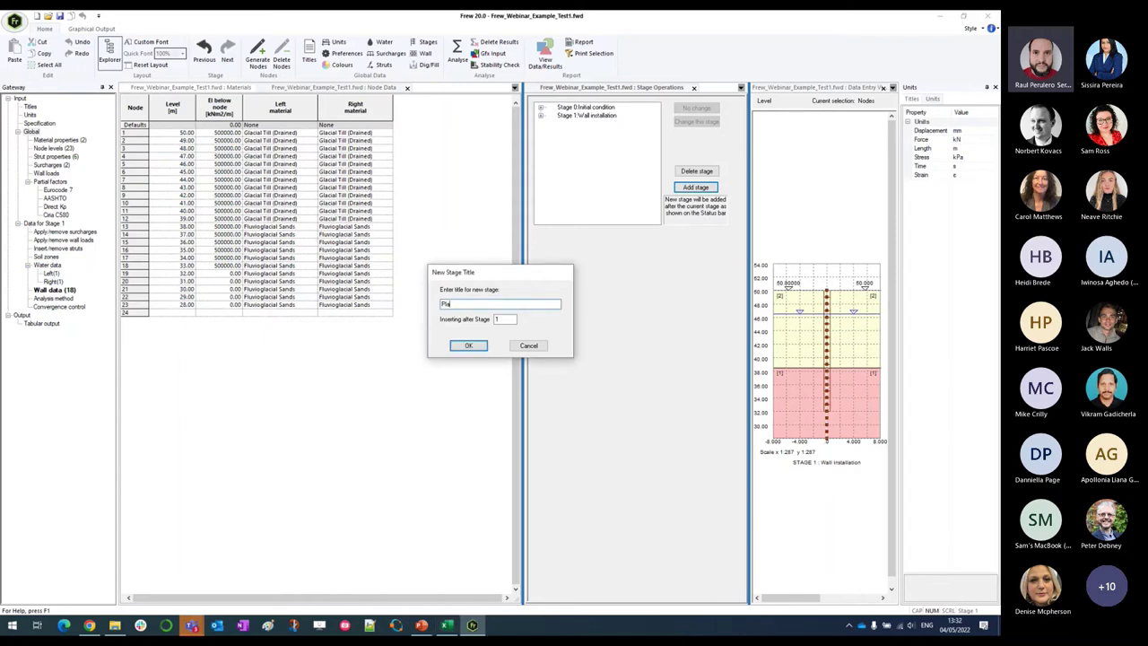
pyautogui.write('Plant loading')
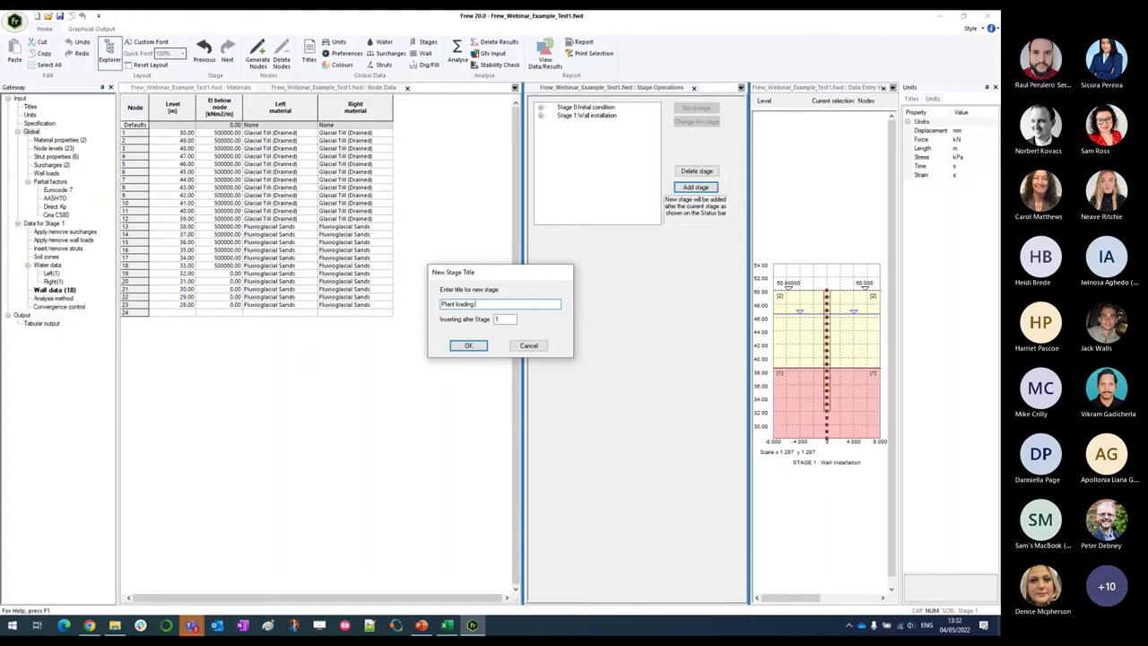
pyautogui.write('x')
pyautogui.write('xca')
pyautogui.write('vation')
pyautogui.click(461, 346)
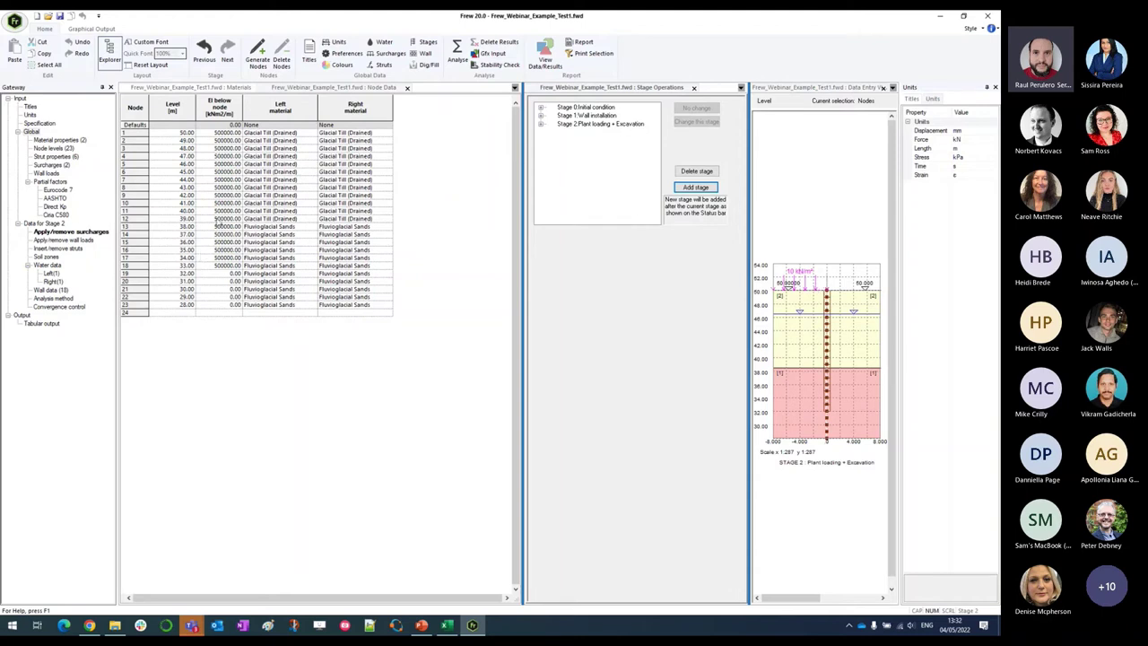
# - Set the right material of node 1 at 50 m to None in Stage 2
pyautogui.click(380, 133)
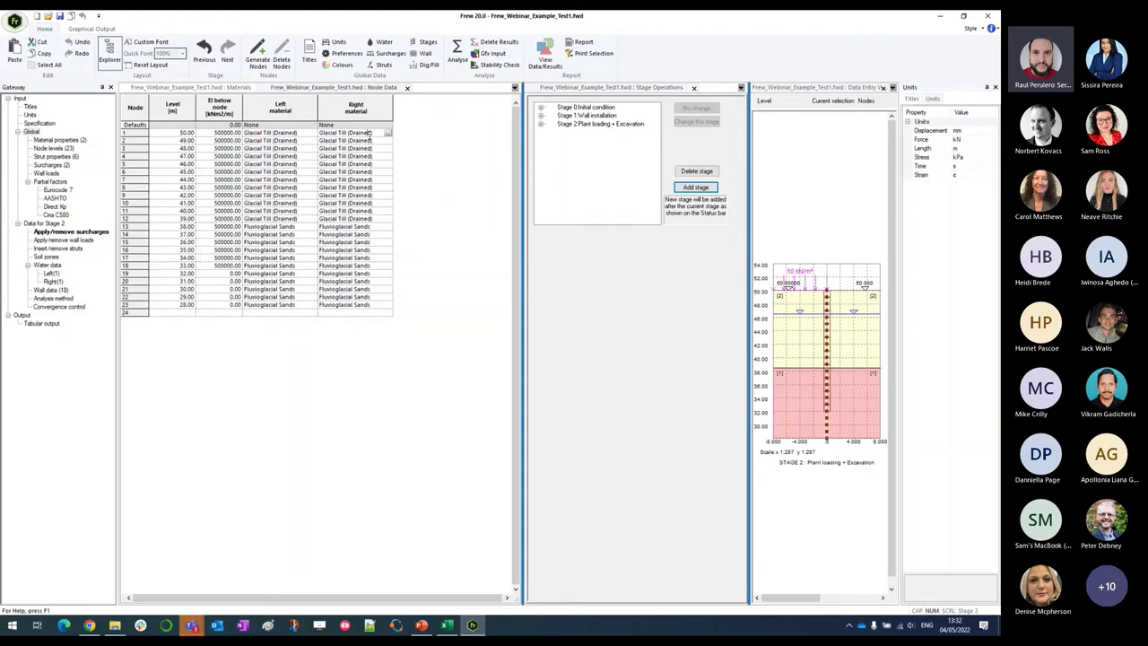
pyautogui.click(387, 133)
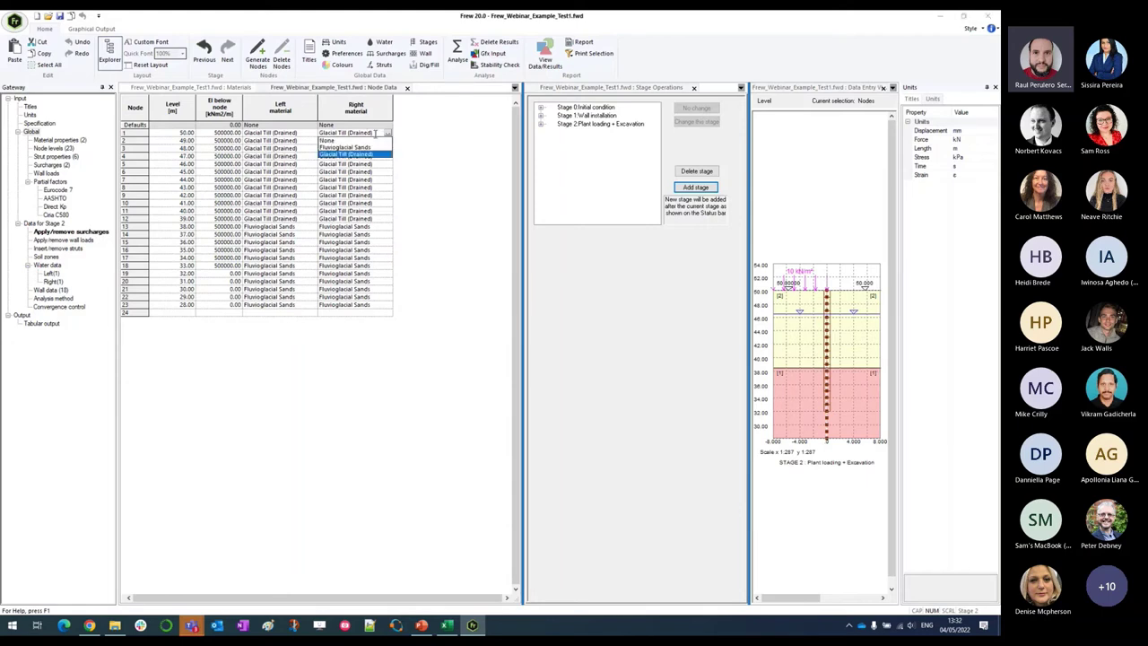
pyautogui.click(372, 142)
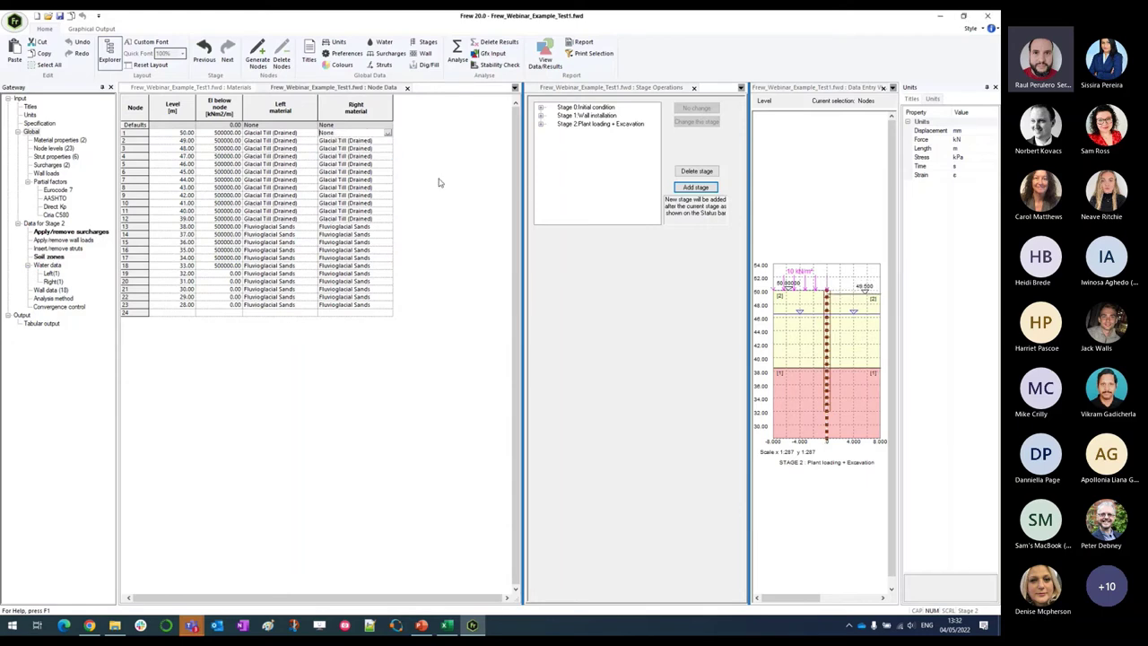
# - Set the right material of nodes 2 and 3 (49 m and 48 m) to None in Stage 2
pyautogui.click(389, 142)
pyautogui.click(384, 148)
pyautogui.click(387, 149)
pyautogui.click(388, 149)
pyautogui.click(388, 157)
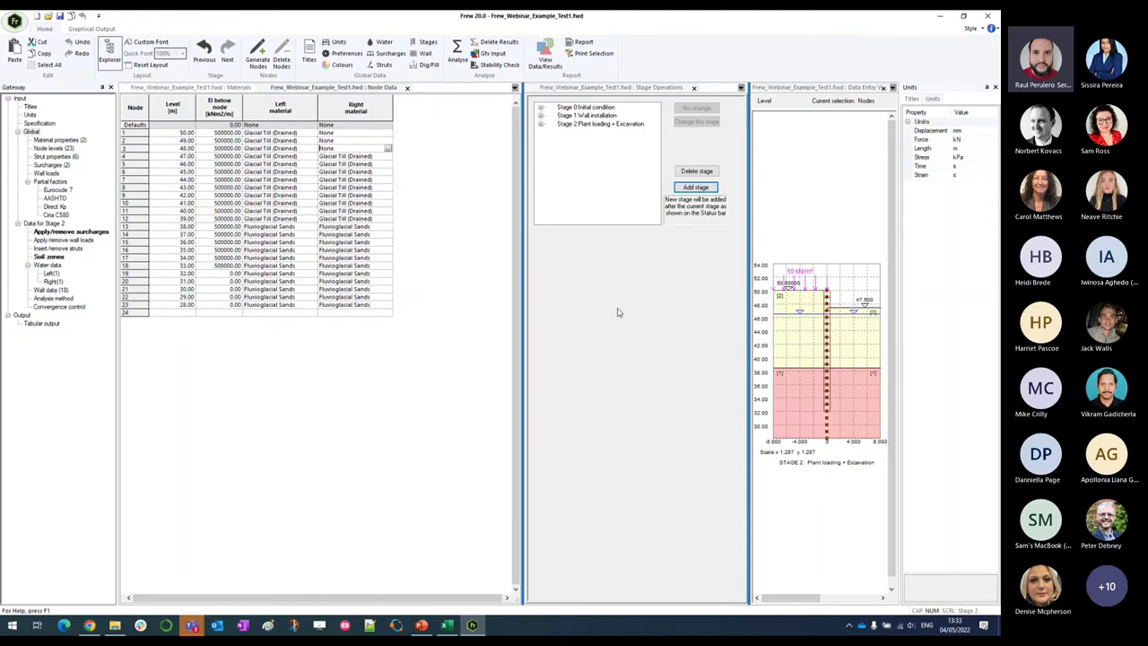
# - Add a stage titled "Apply prestress anchor" after Stage 2
pyautogui.click(685, 190)
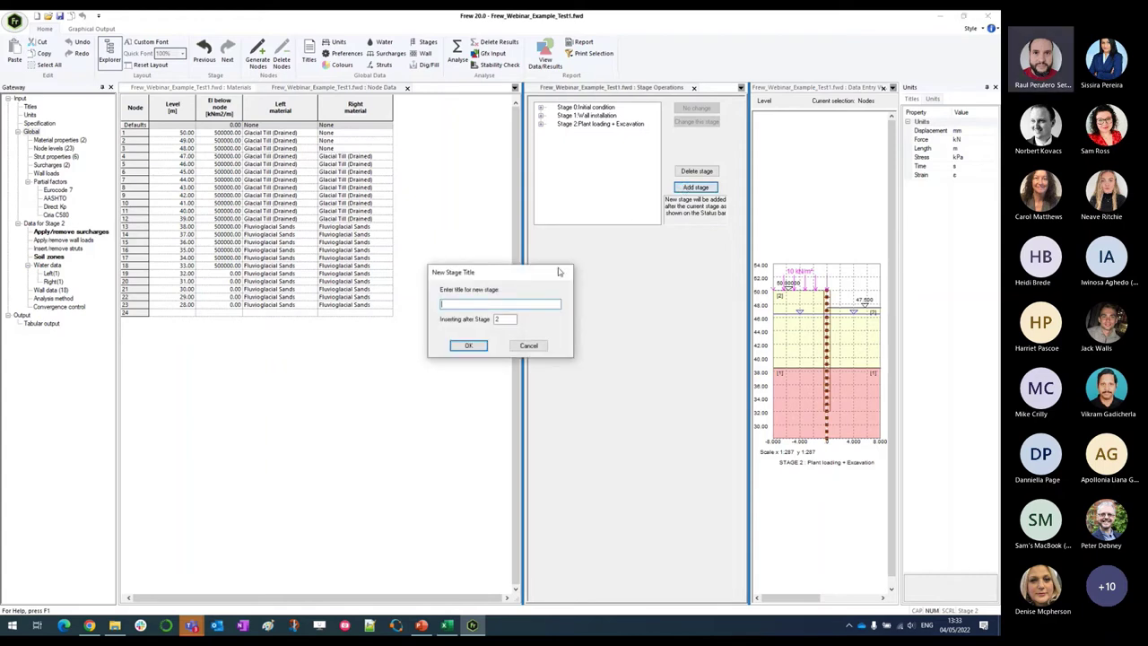
pyautogui.write('Apply prestress')
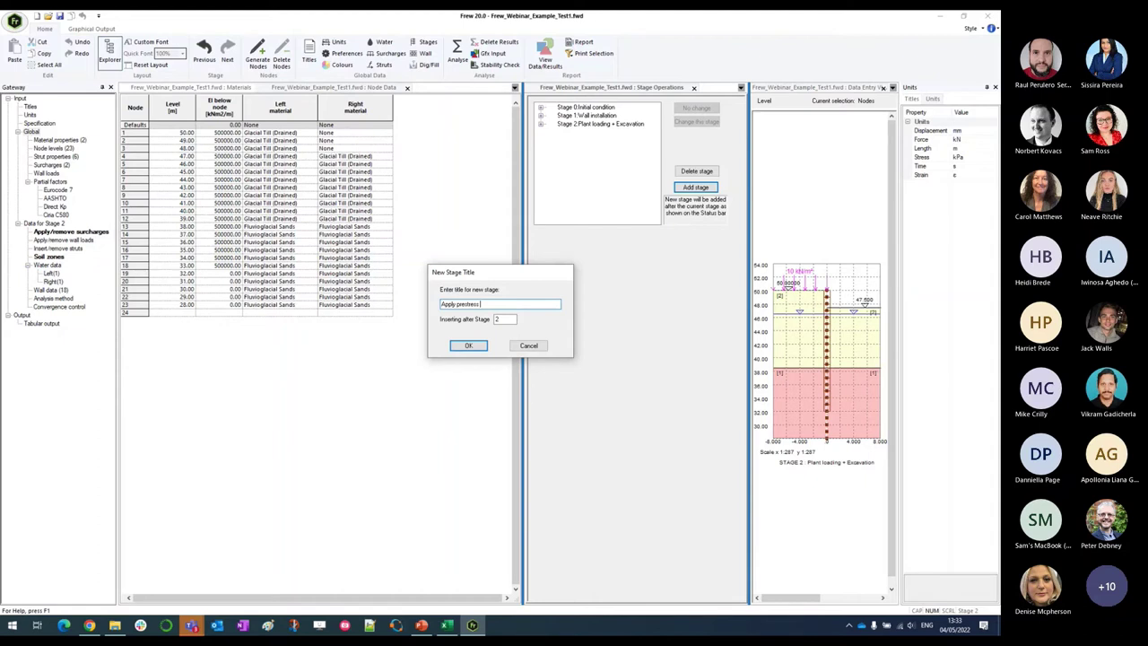
pyautogui.write('anchor')
pyautogui.click(469, 346)
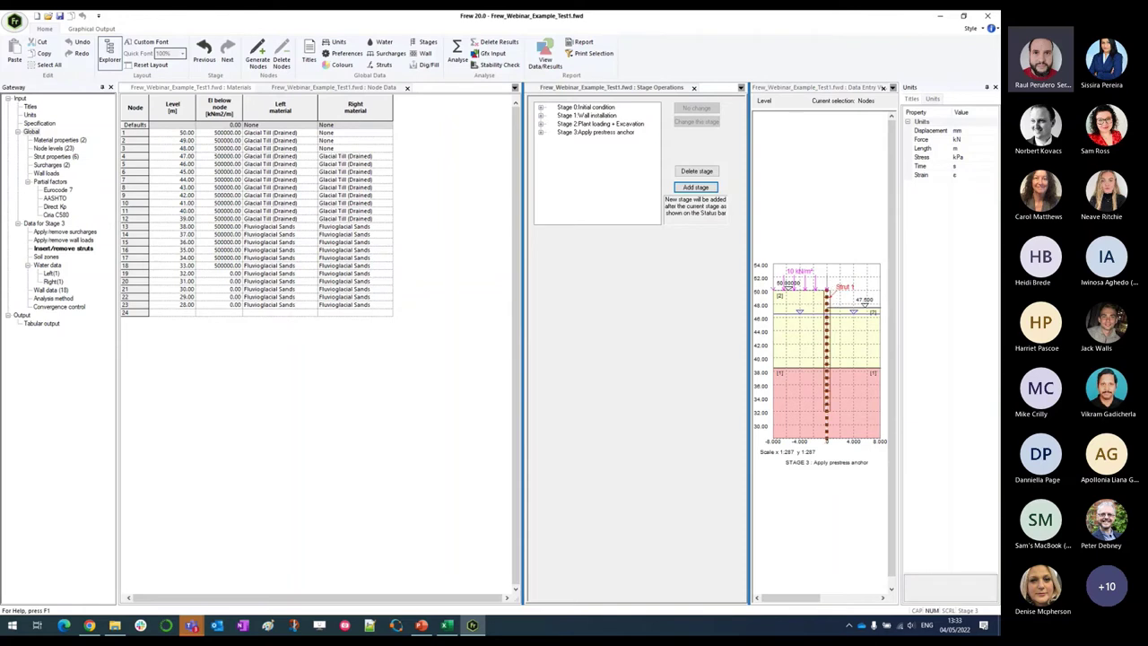
# - Close the node table and check the in and out stages of strut 1 in the strut properties table
pyautogui.click(406, 87)
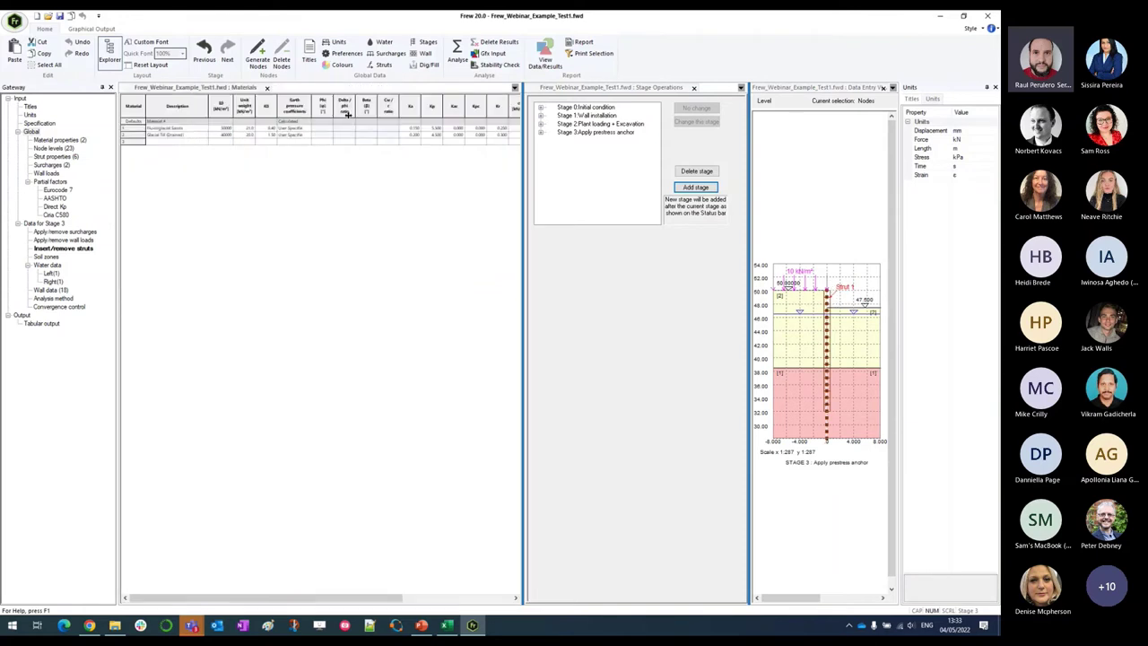
pyautogui.click(51, 157)
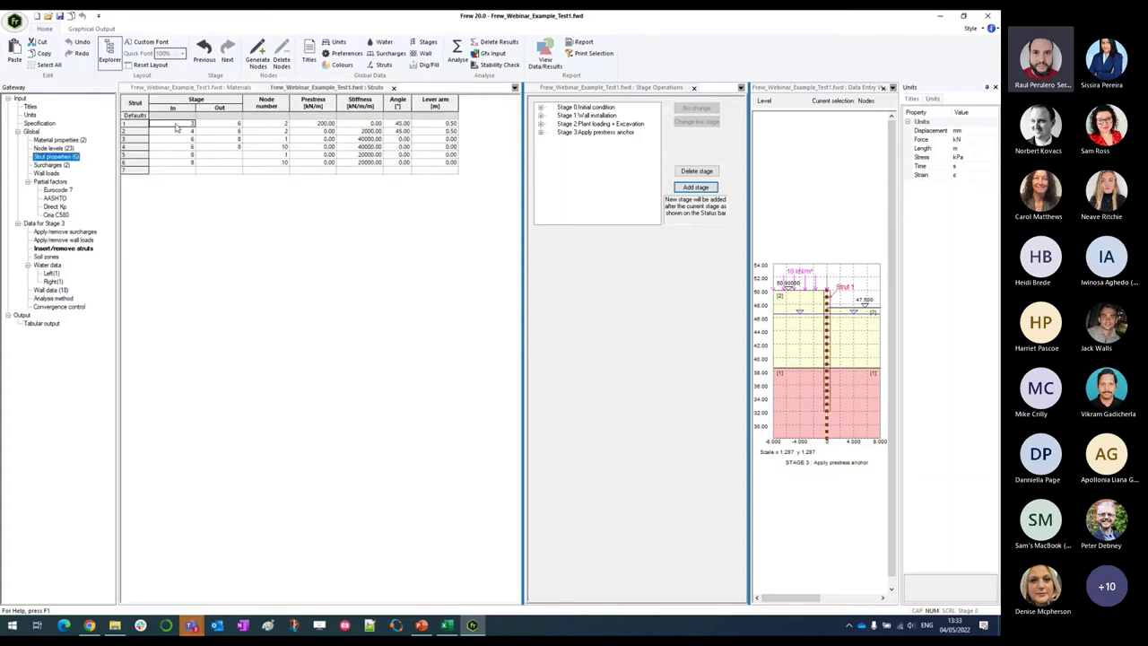
pyautogui.click(177, 127)
pyautogui.click(212, 125)
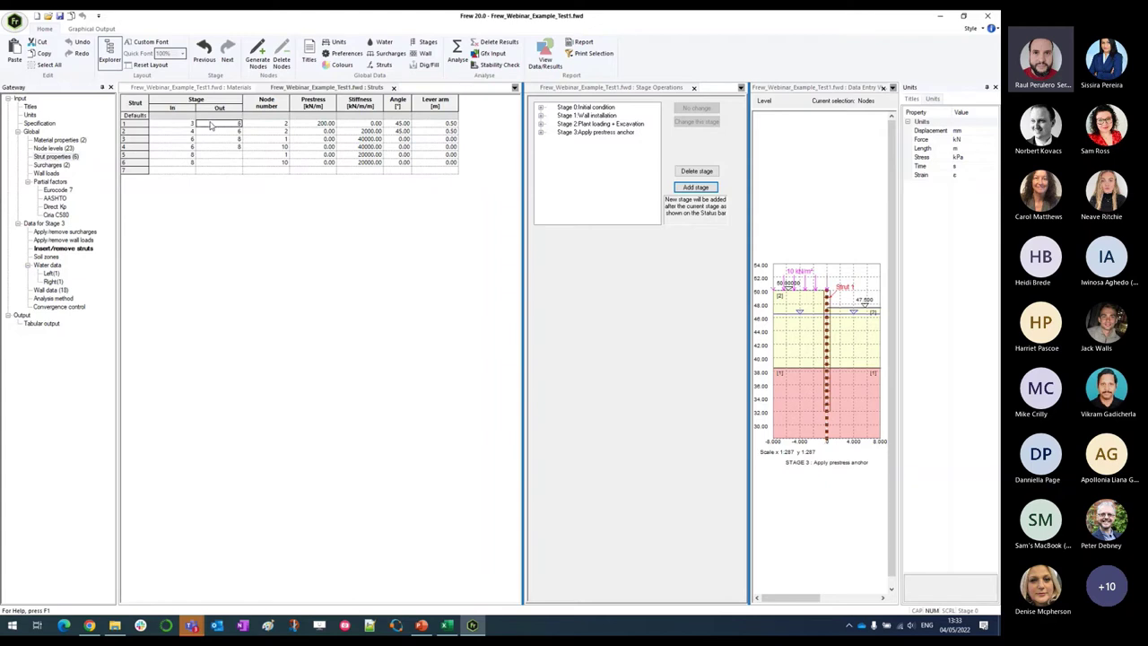
pyautogui.click(180, 126)
pyautogui.click(393, 88)
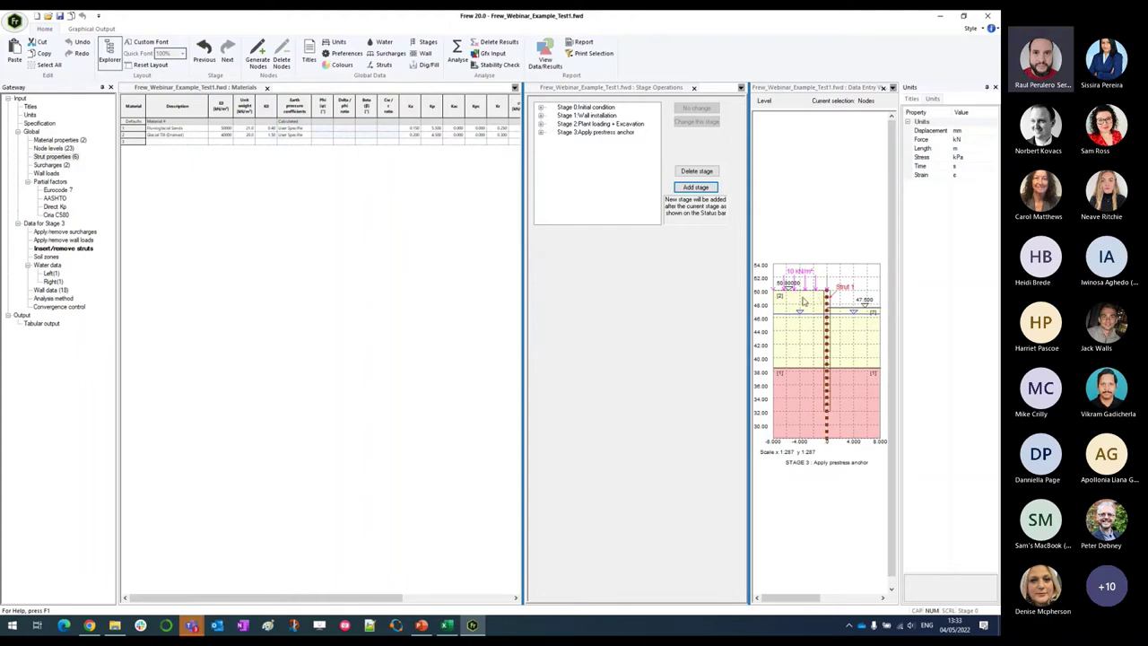
# - Add a stage titled "Apply stiffness anchor" after Stage 3
pyautogui.click(695, 189)
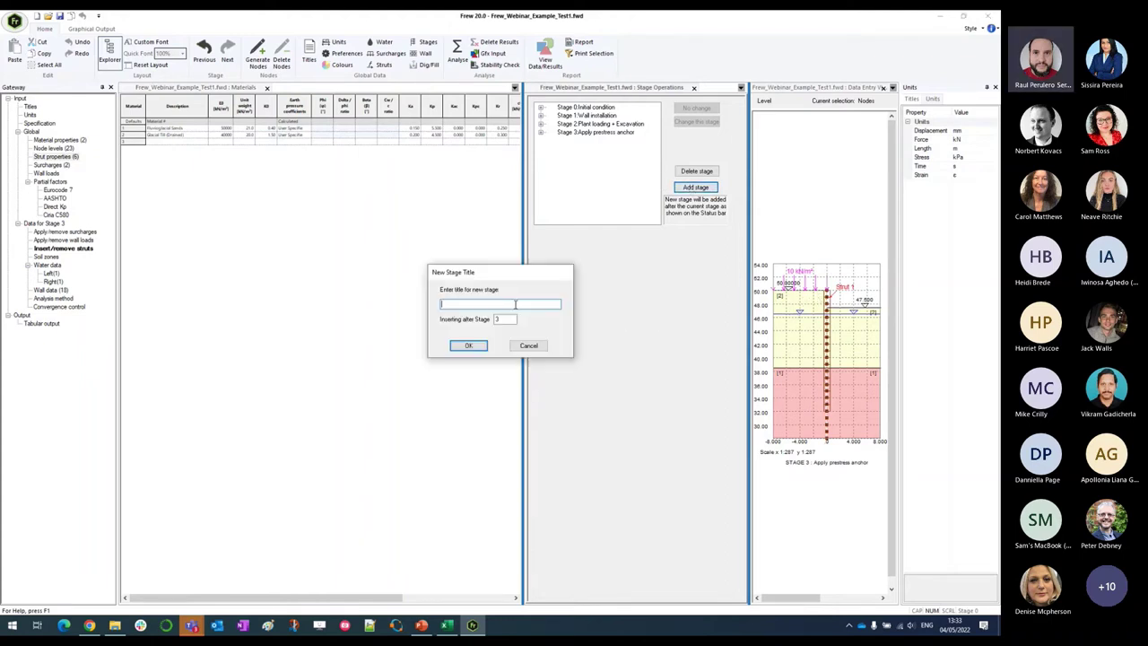
pyautogui.write('Apply')
pyautogui.write('stiffness')
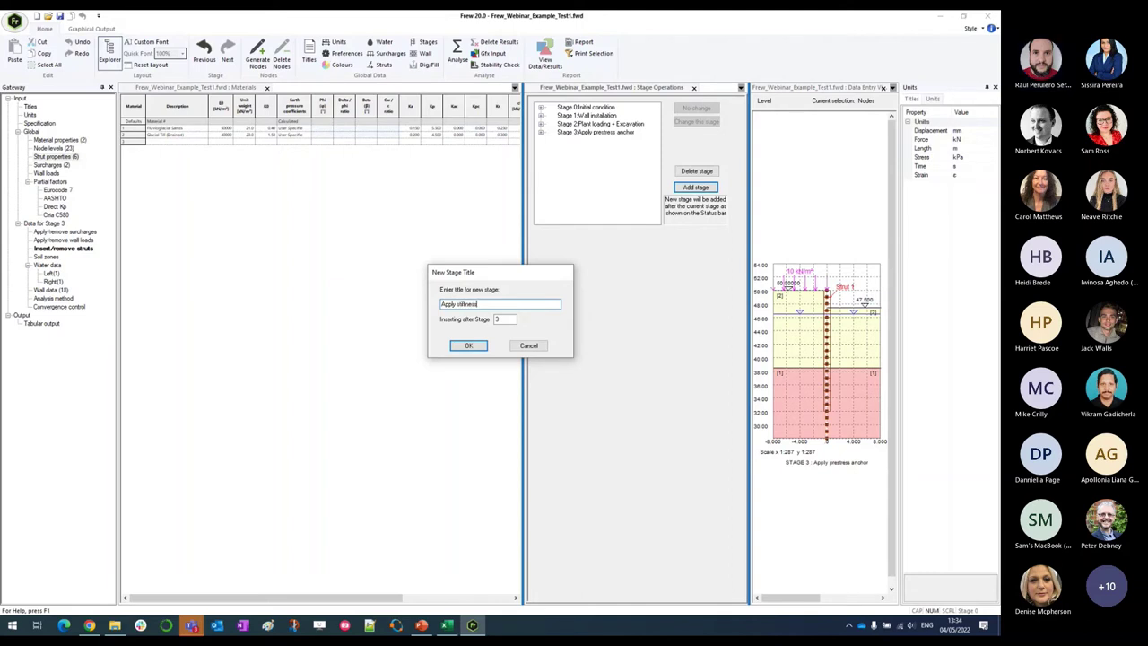
pyautogui.write(' anchor')
pyautogui.click(475, 348)
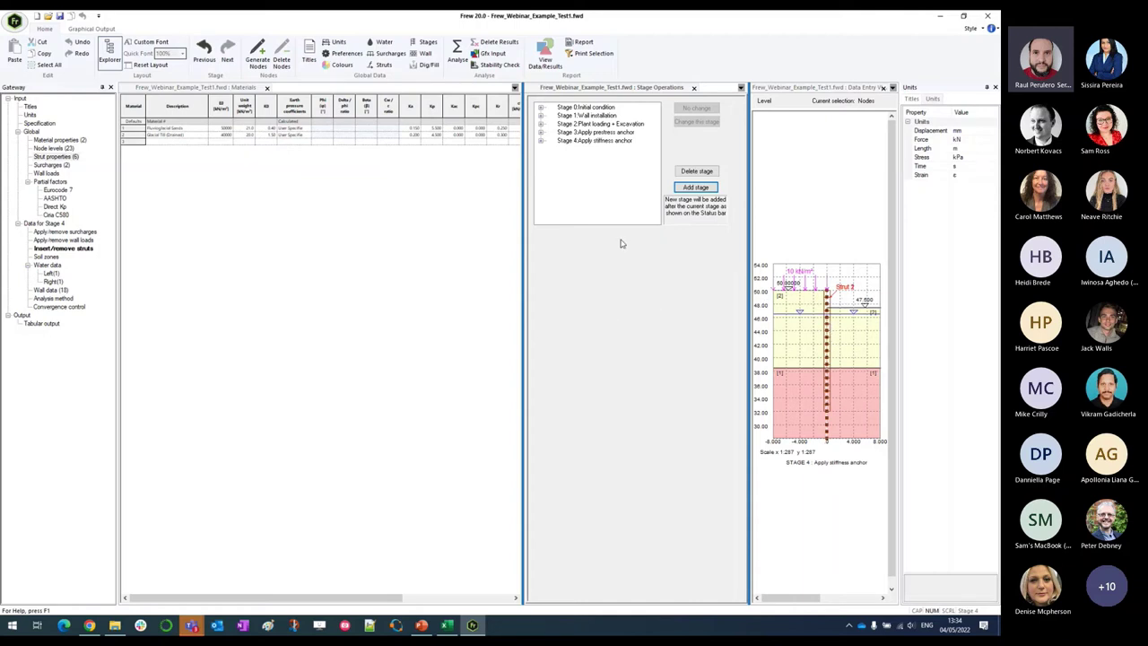
# - Review the changed operations listed under each stage from Stage 0 to Stage 4
pyautogui.click(540, 109)
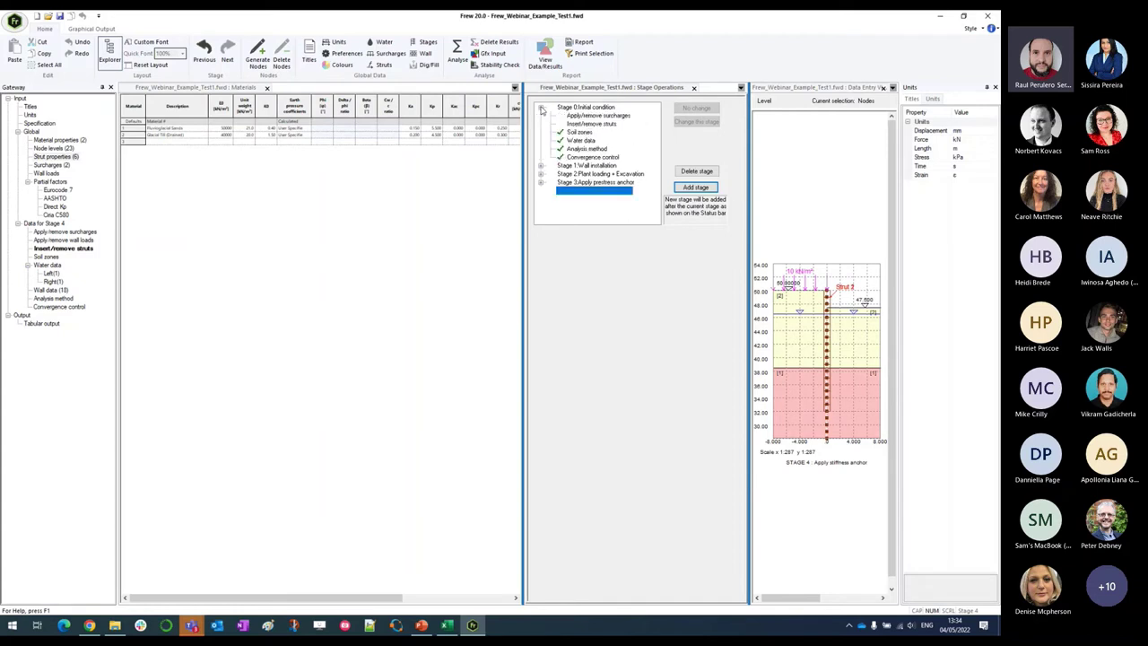
pyautogui.click(541, 108)
pyautogui.click(540, 116)
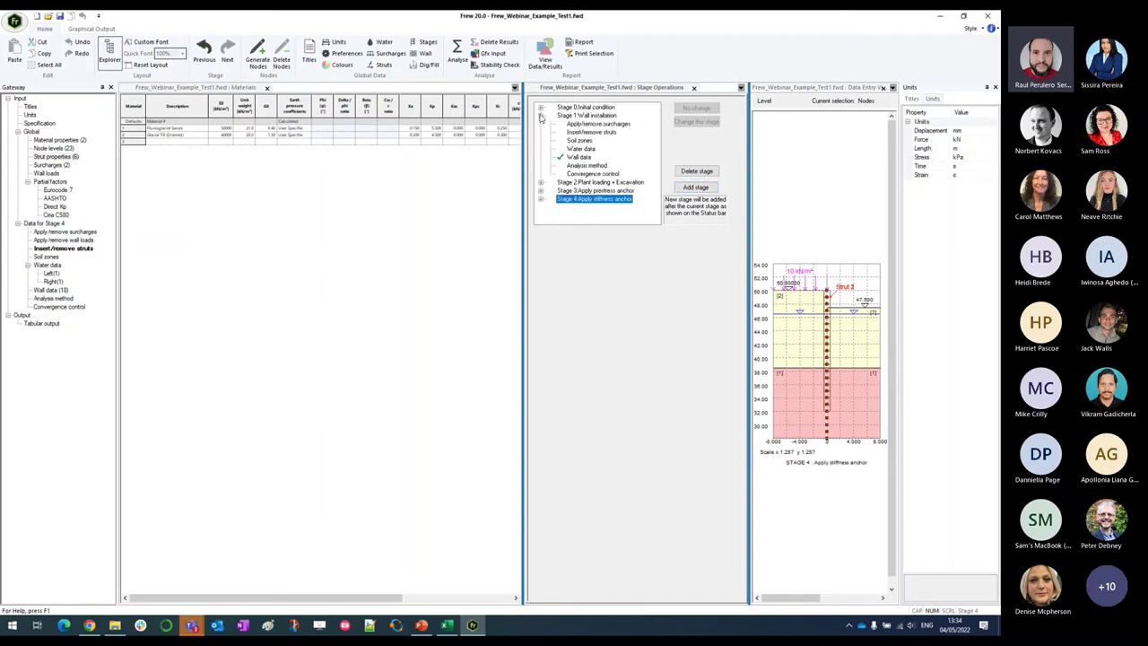
pyautogui.click(541, 116)
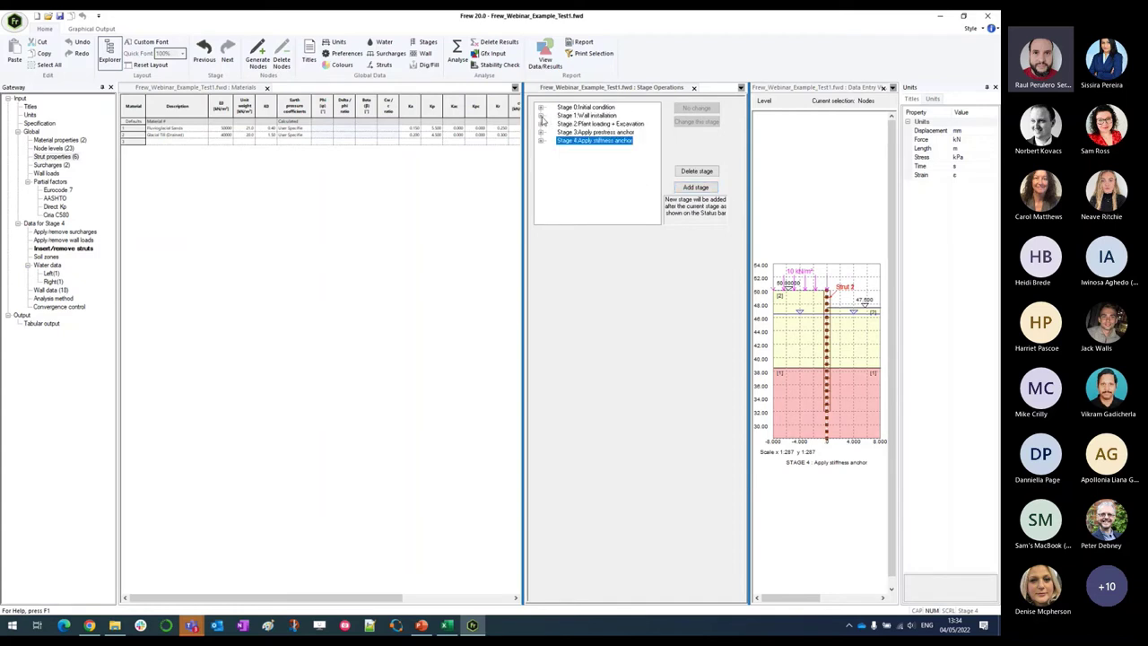
pyautogui.click(541, 125)
pyautogui.click(541, 124)
pyautogui.click(541, 133)
pyautogui.click(541, 133)
pyautogui.click(541, 141)
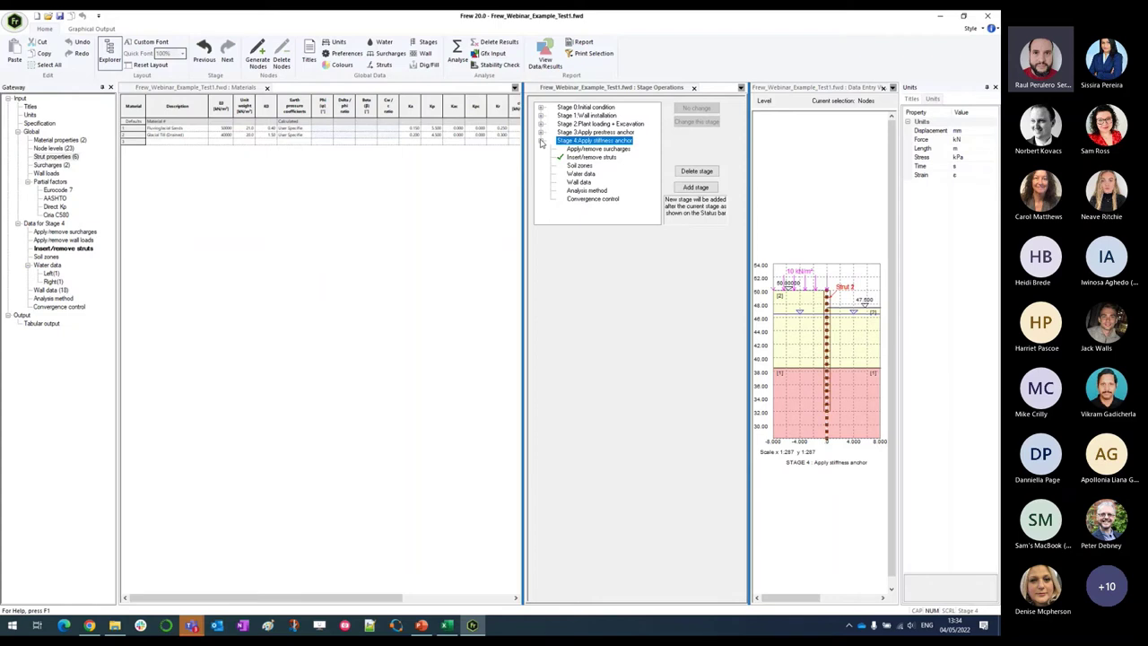
pyautogui.click(541, 141)
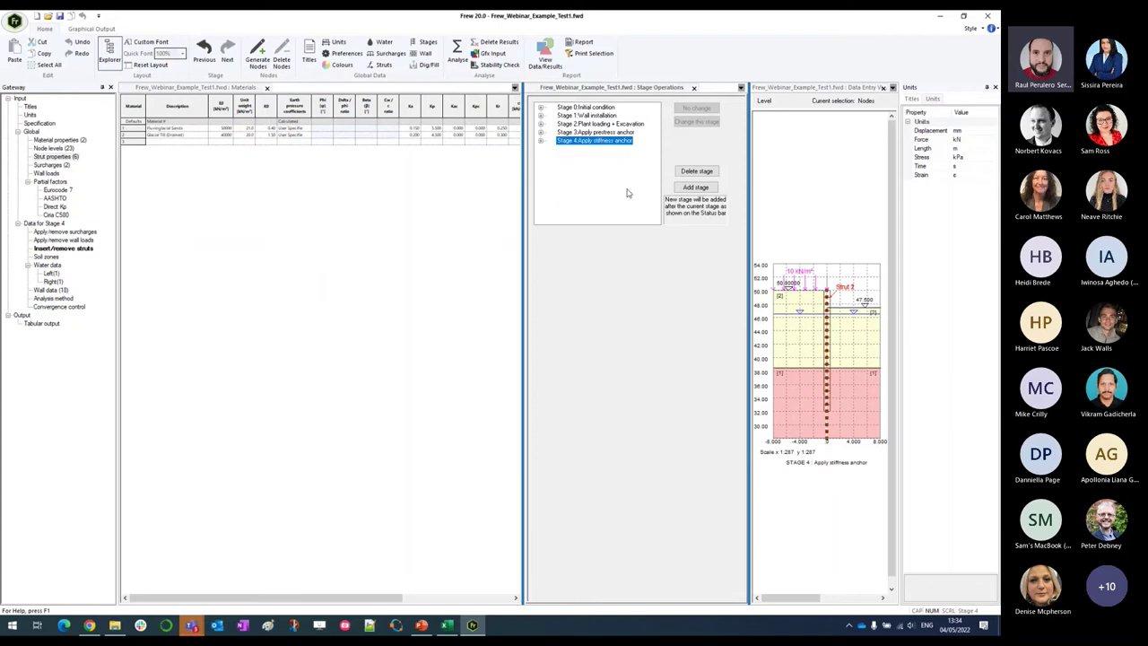
# - Add a stage titled "Full excavation 40.5m OD" after Stage 4
pyautogui.click(685, 188)
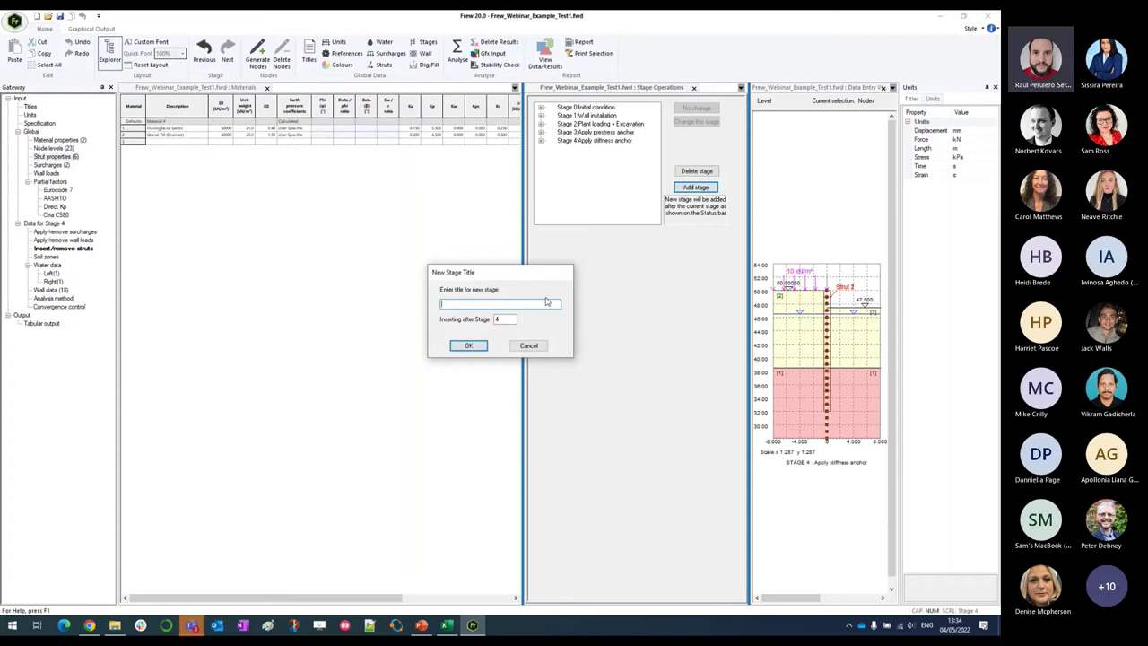
pyautogui.write('Full excavat')
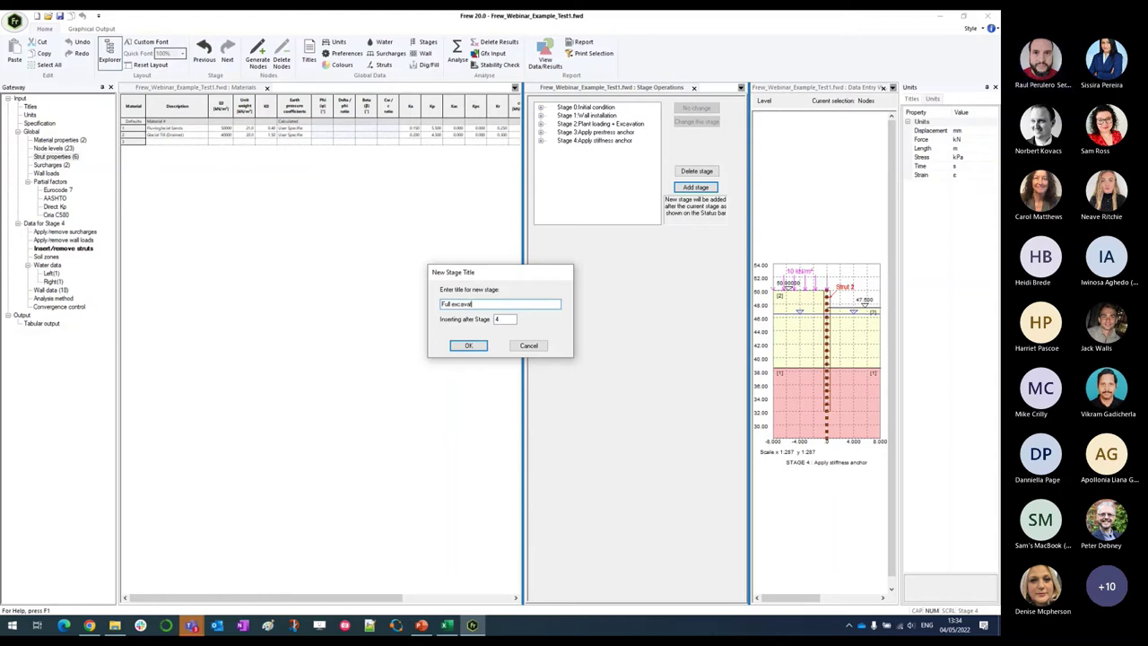
pyautogui.write('ion 40.5m OD')
pyautogui.click(461, 347)
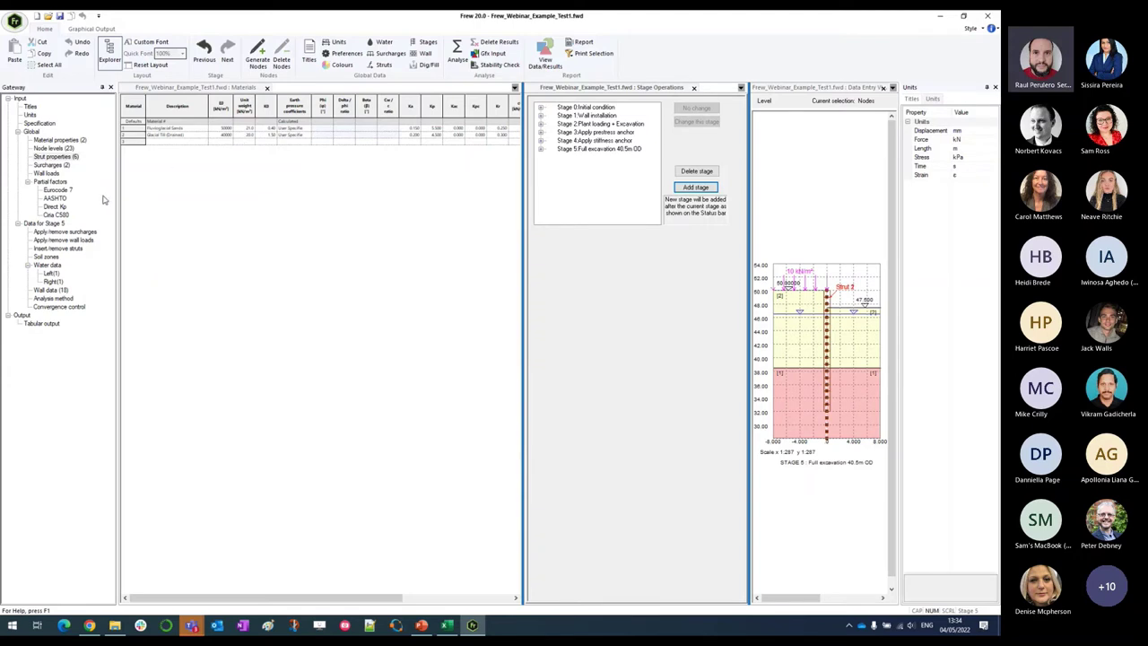
# - Open the node table in the materials pane and set the right material of nodes 4 to 10 (47 m to 41 m) to None in Stage 5
pyautogui.click(54, 148)
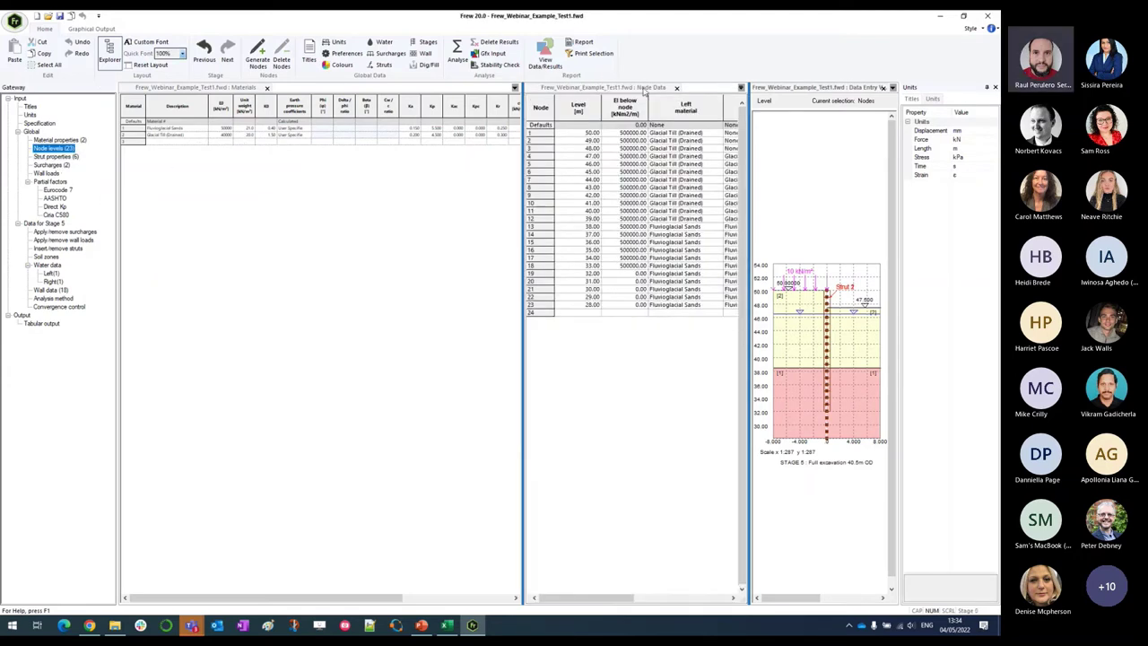
pyautogui.moveTo(646, 90); pyautogui.dragTo(401, 91)
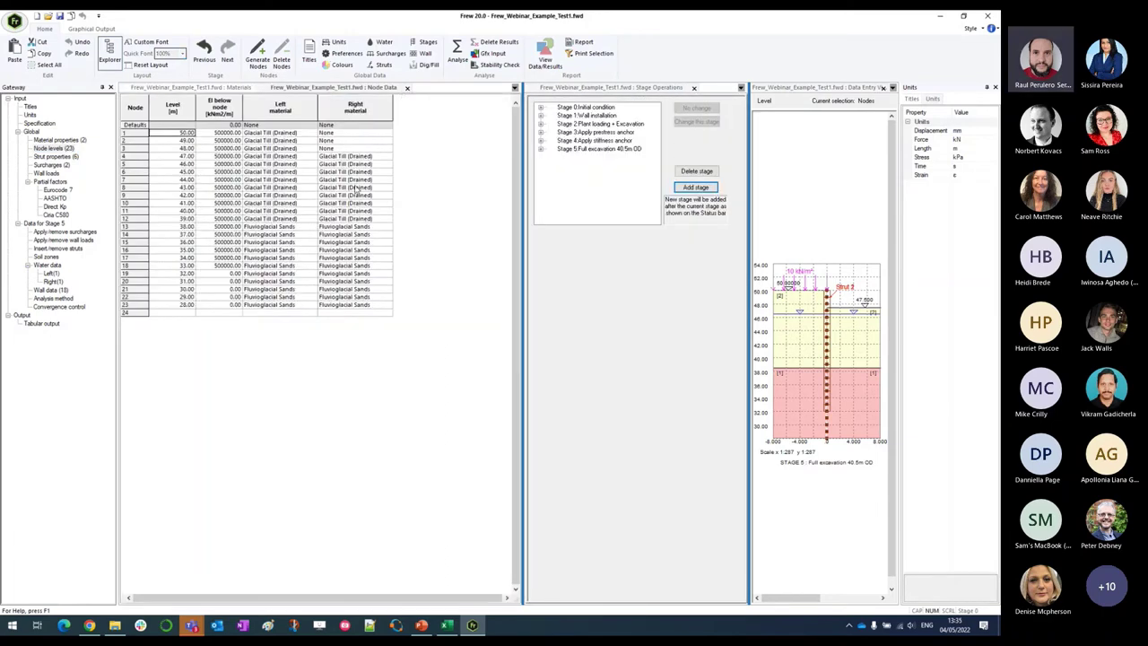
pyautogui.click(389, 158)
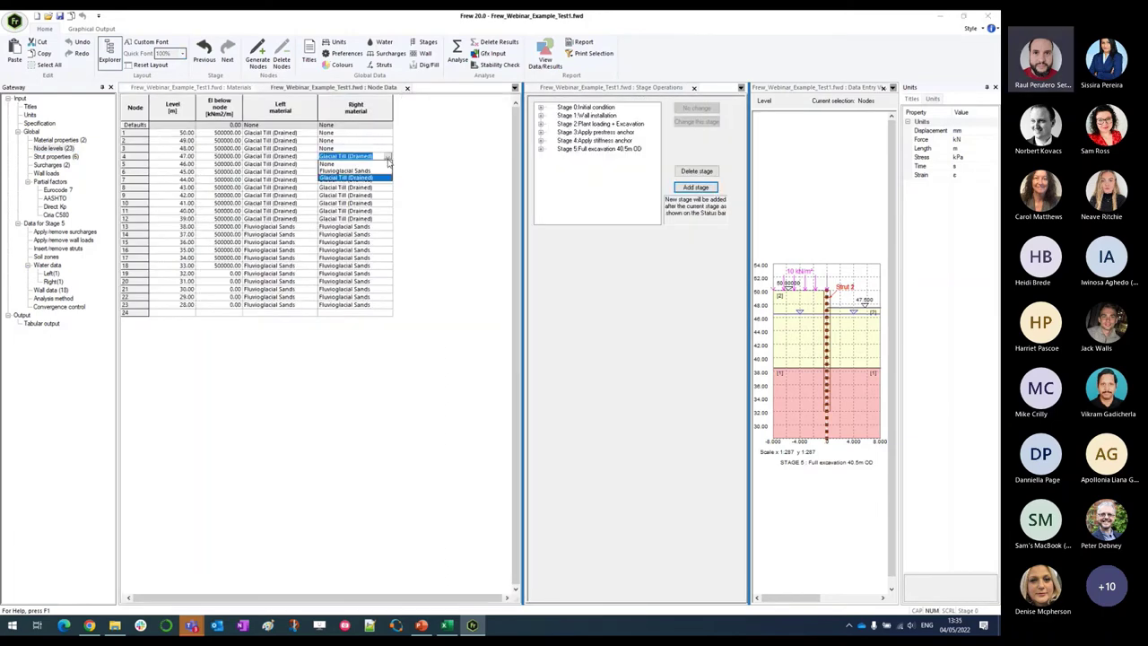
pyautogui.click(388, 164)
pyautogui.click(388, 165)
pyautogui.click(386, 177)
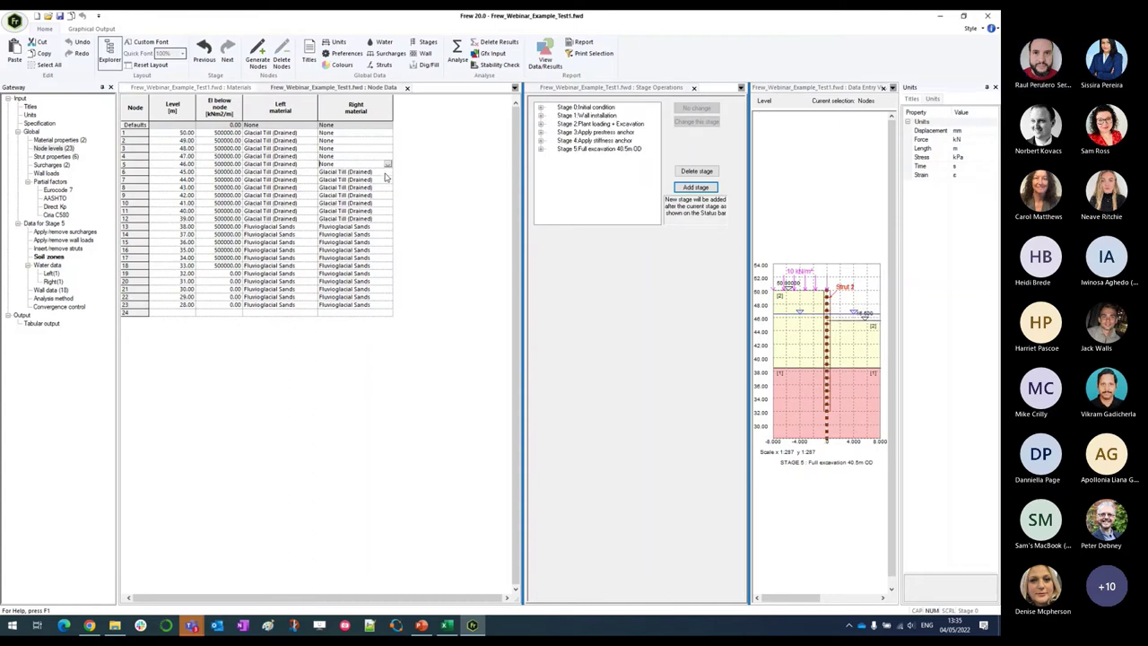
pyautogui.click(385, 172)
pyautogui.click(386, 178)
pyautogui.click(388, 181)
pyautogui.click(389, 188)
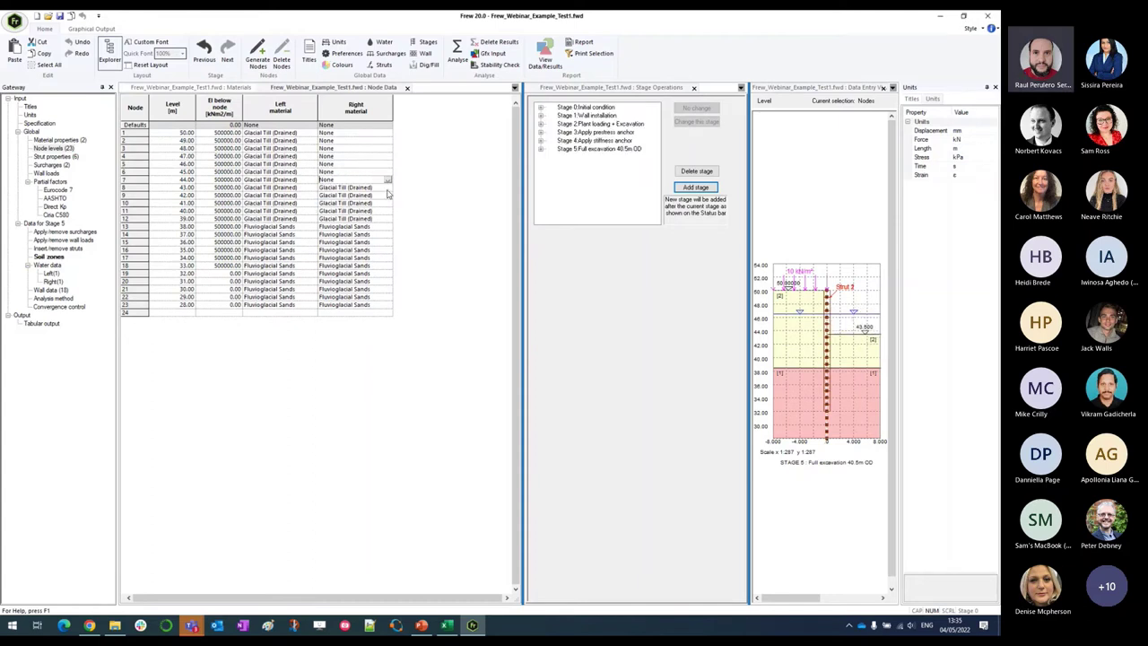
pyautogui.click(387, 188)
pyautogui.click(388, 195)
pyautogui.click(389, 195)
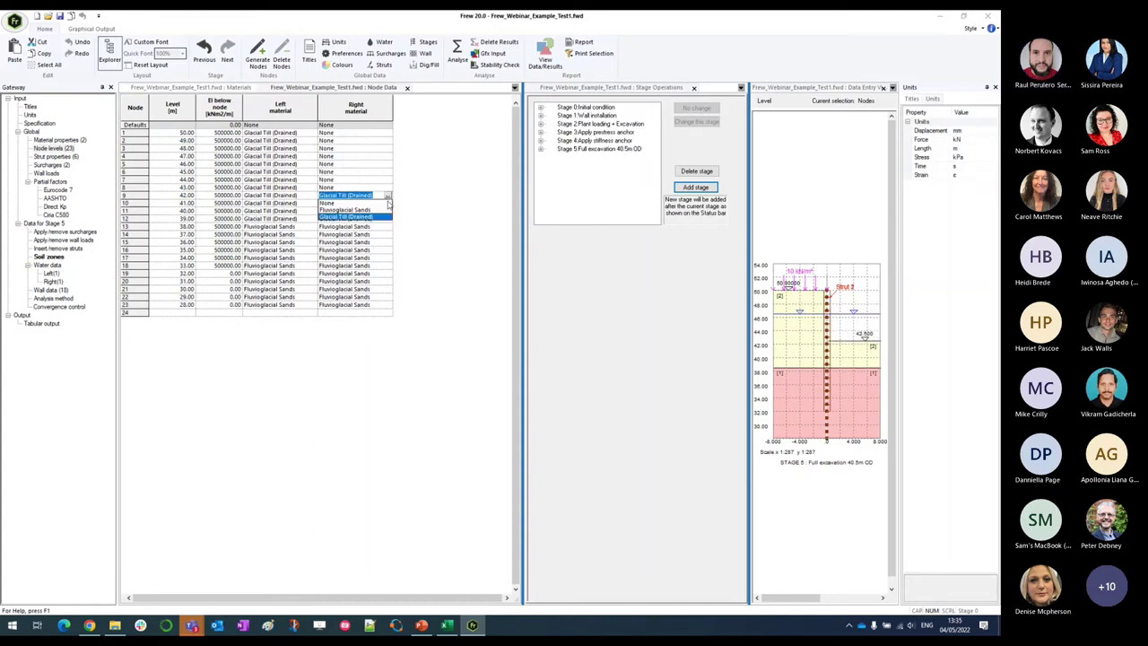
pyautogui.click(388, 204)
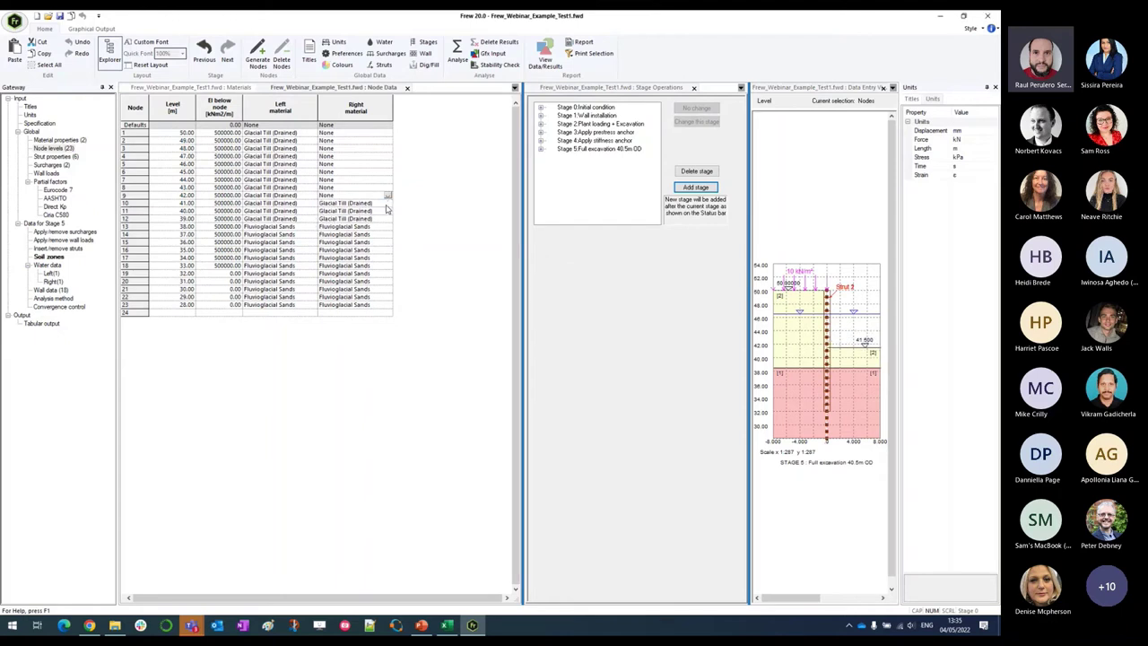
pyautogui.click(388, 204)
pyautogui.click(386, 210)
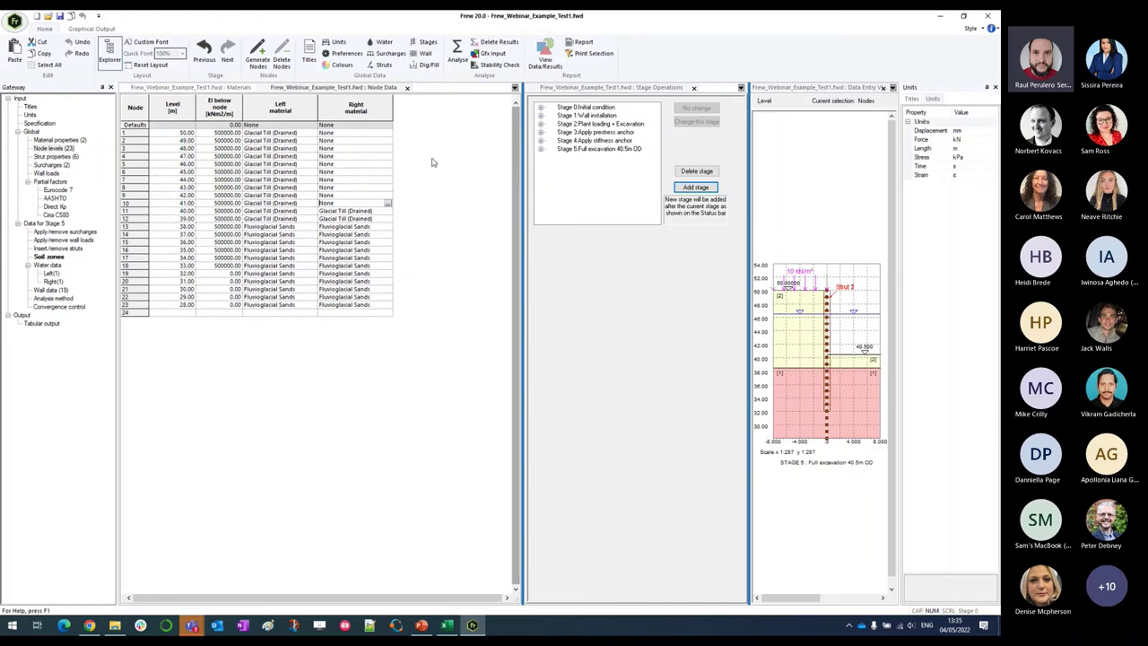
pyautogui.click(224, 88)
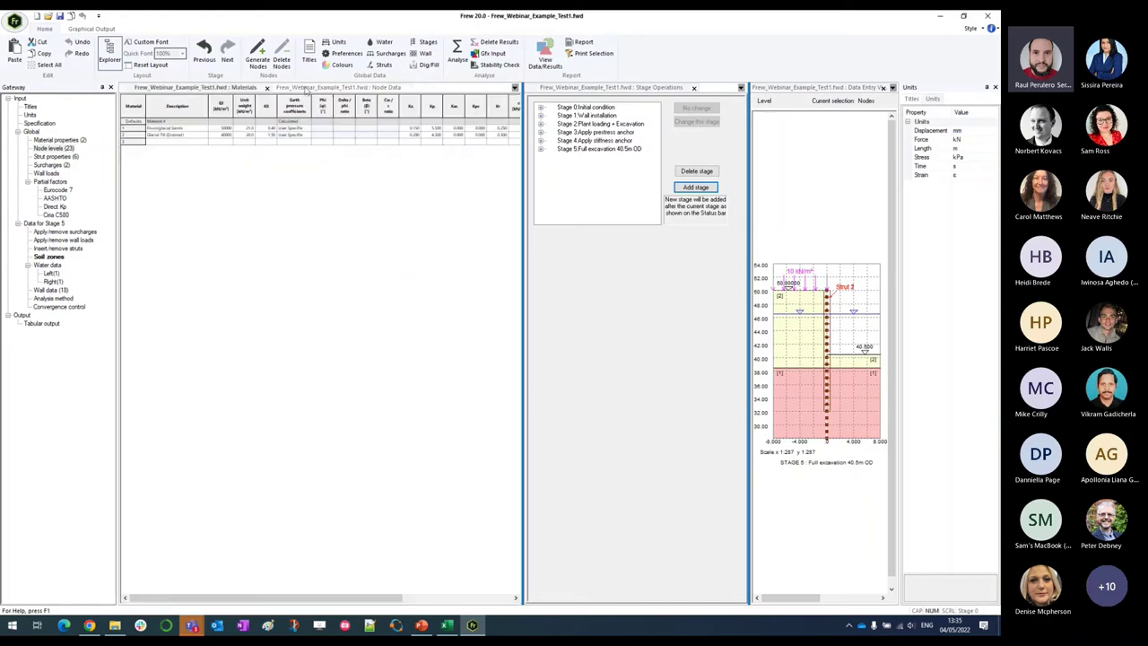
pyautogui.click(358, 88)
pyautogui.click(406, 88)
# - Set the level of piezo 1 in the right-side water data of Stage 5 to 39.5 m
pyautogui.doubleClick(50, 266)
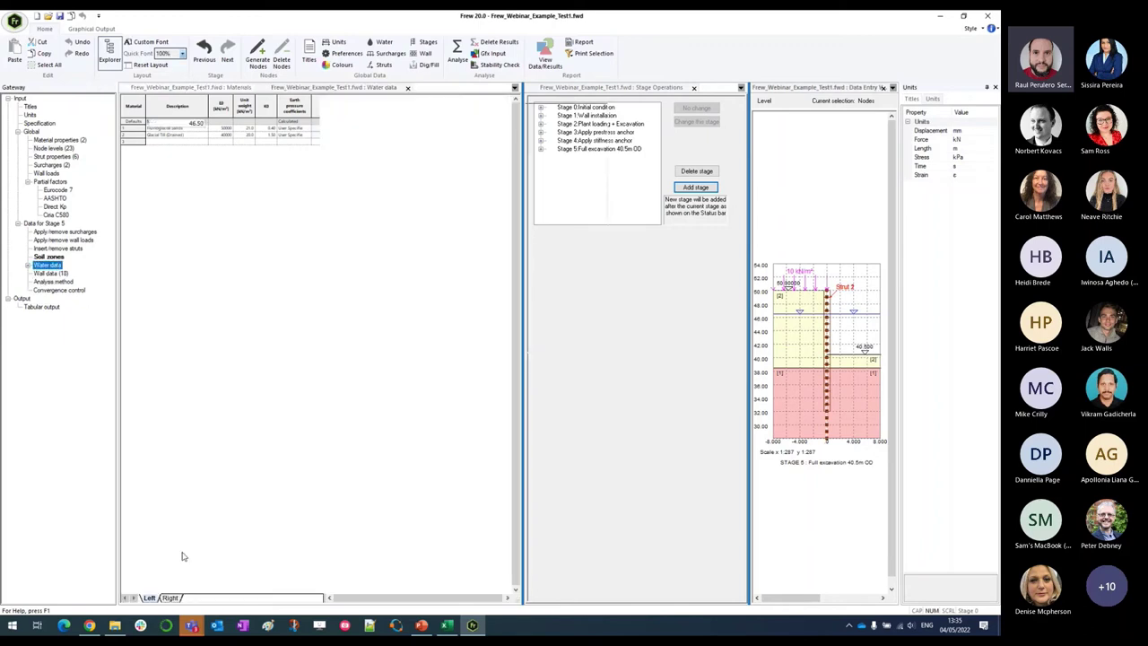
pyautogui.click(168, 597)
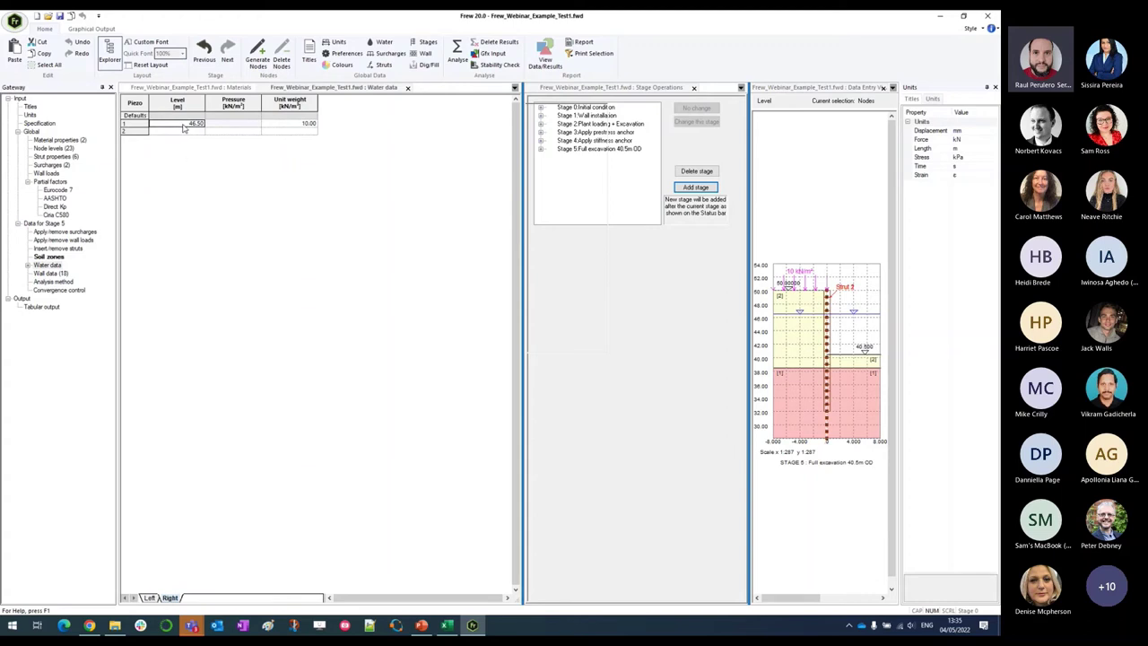
pyautogui.write('39.5')
pyautogui.press('Return')
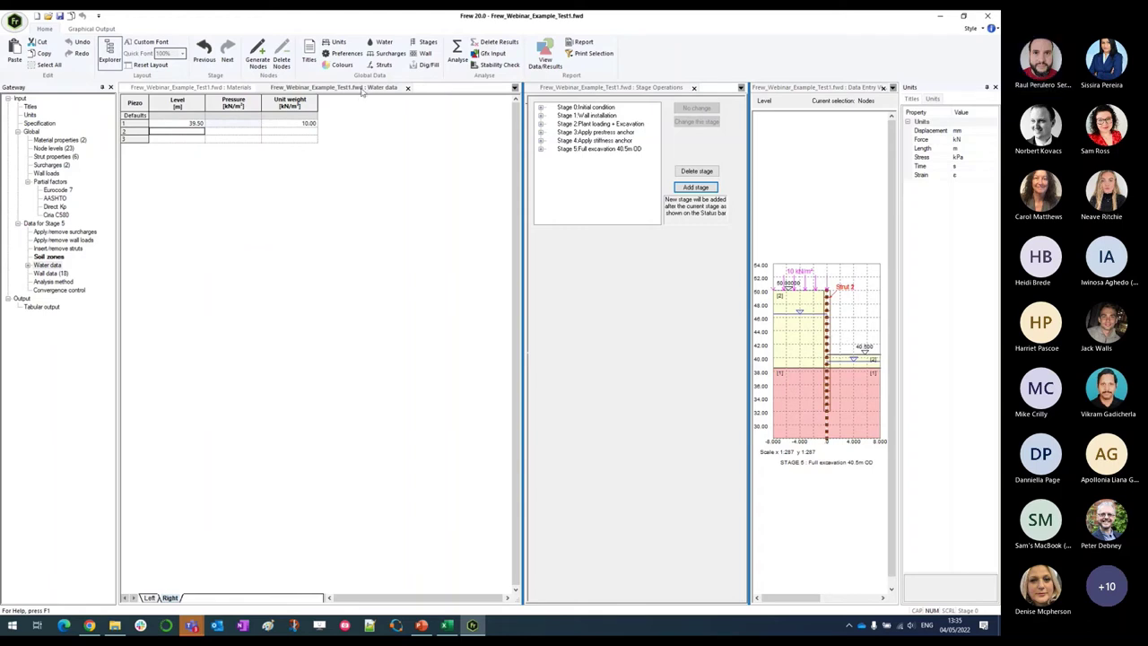
pyautogui.click(408, 88)
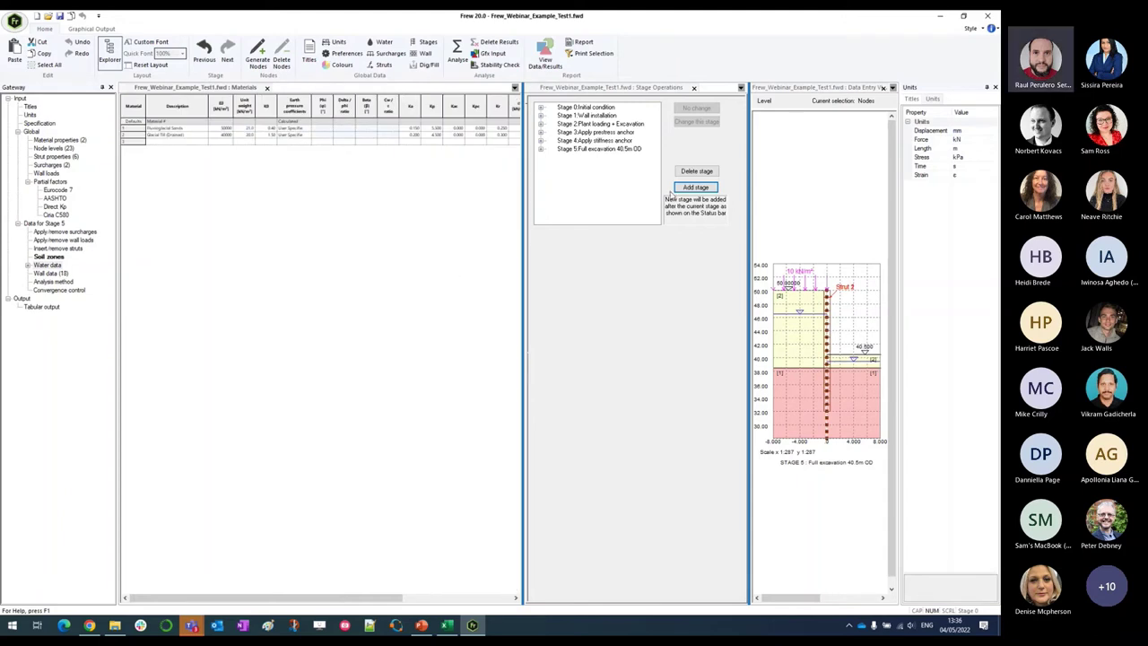
# - Add a stage titled "Apply roof and base slab props" after Stage 5
pyautogui.click(680, 189)
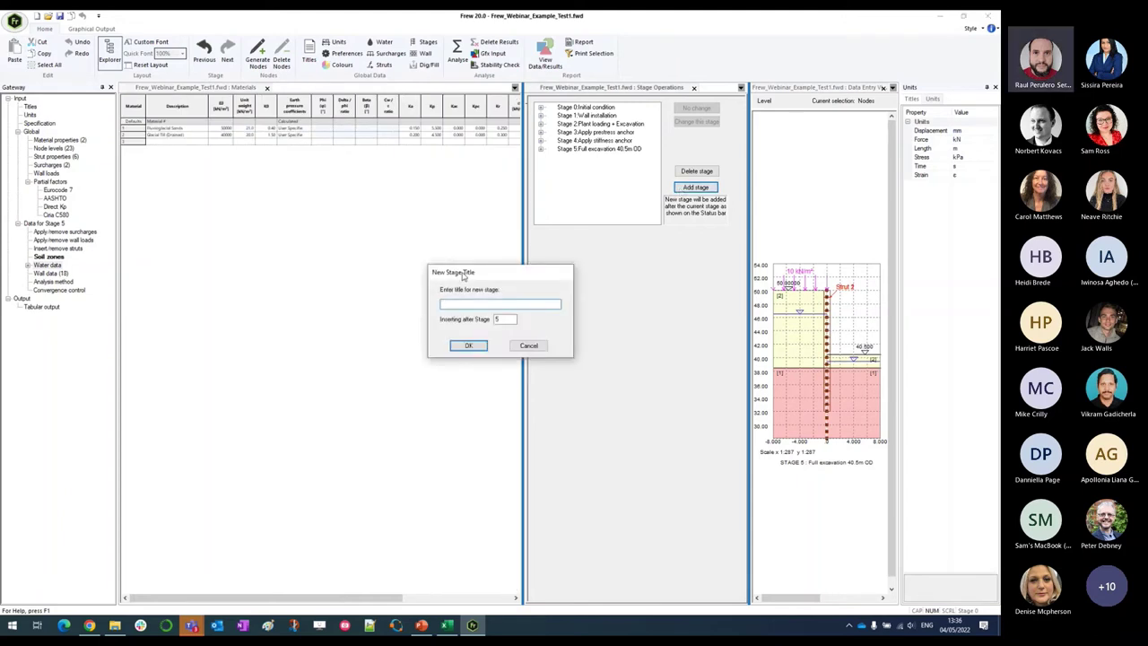
pyautogui.write('Apply roof and base slab props')
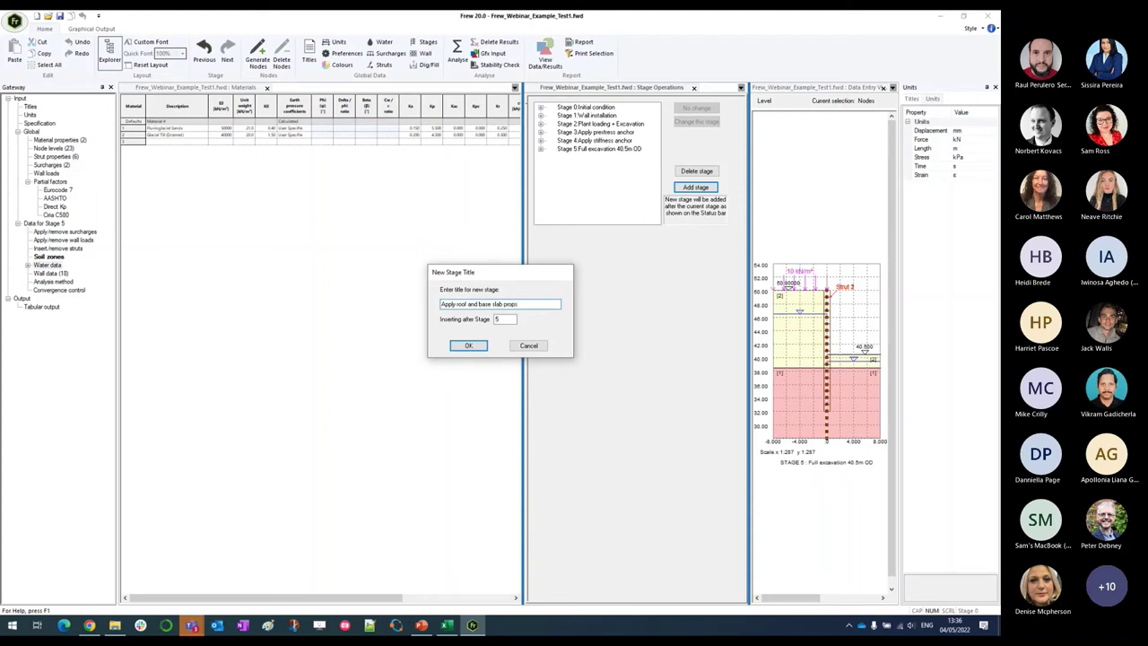
pyautogui.click(469, 346)
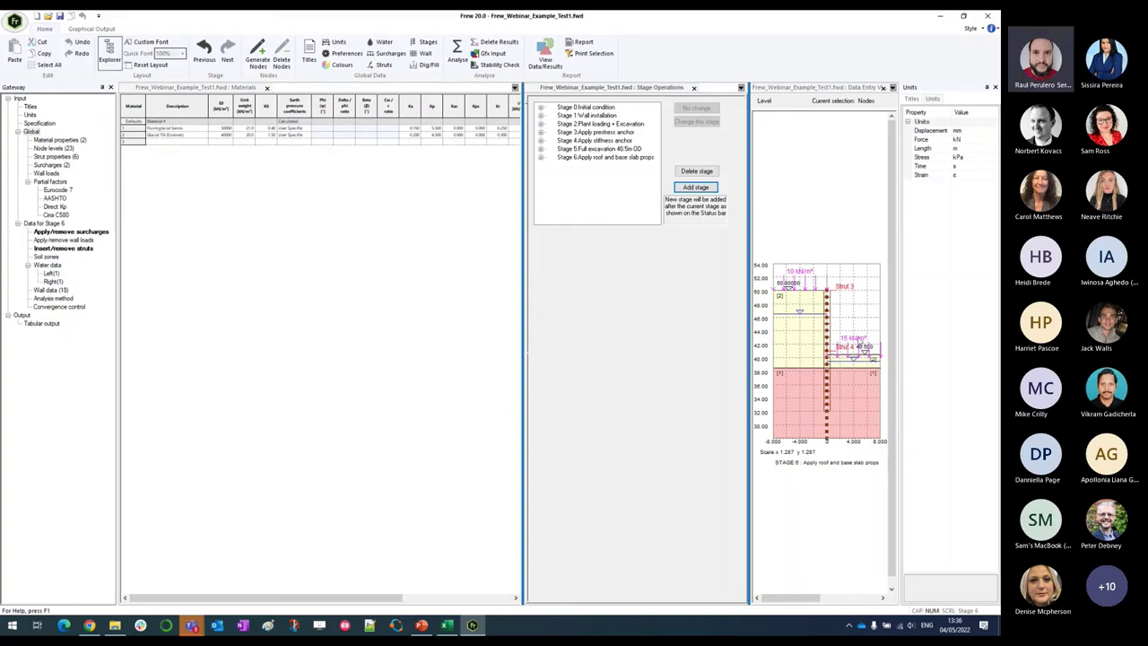
# - Add a stage titled "Remove plant loading" after Stage 6
pyautogui.click(692, 190)
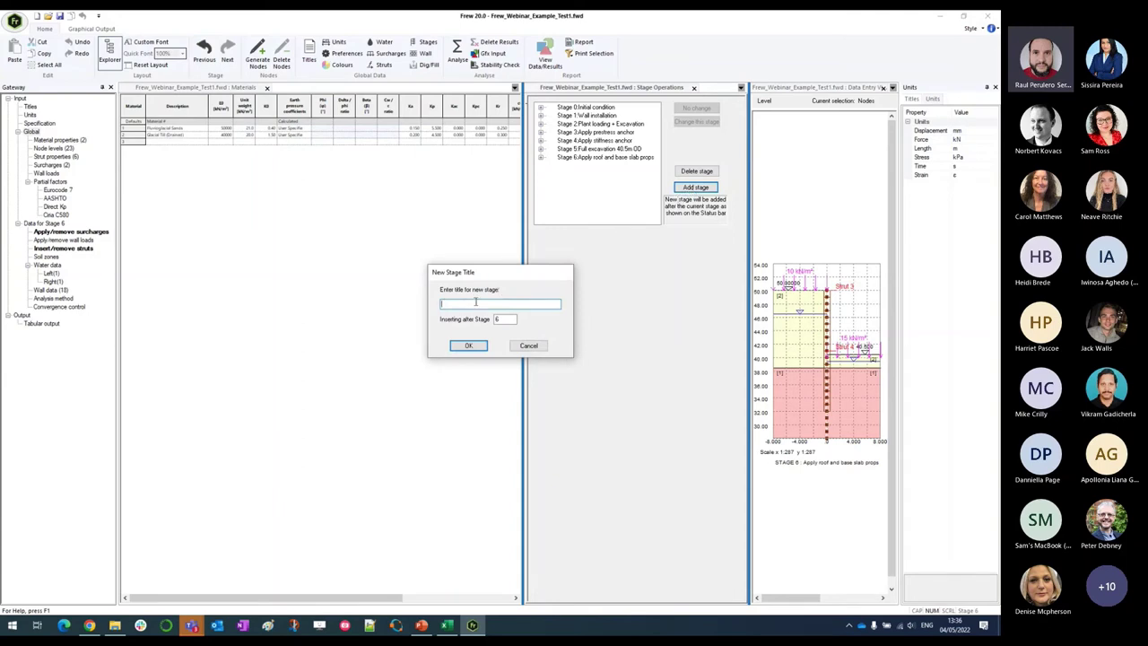
pyautogui.write('Remo')
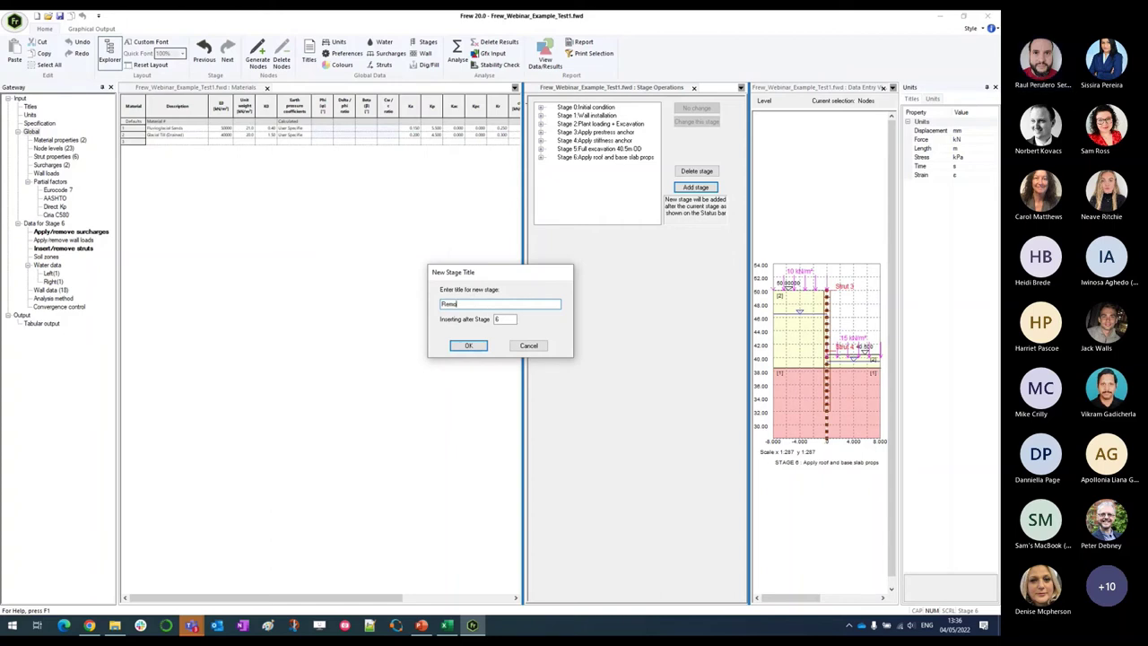
pyautogui.write('ve plant loading')
pyautogui.click(468, 346)
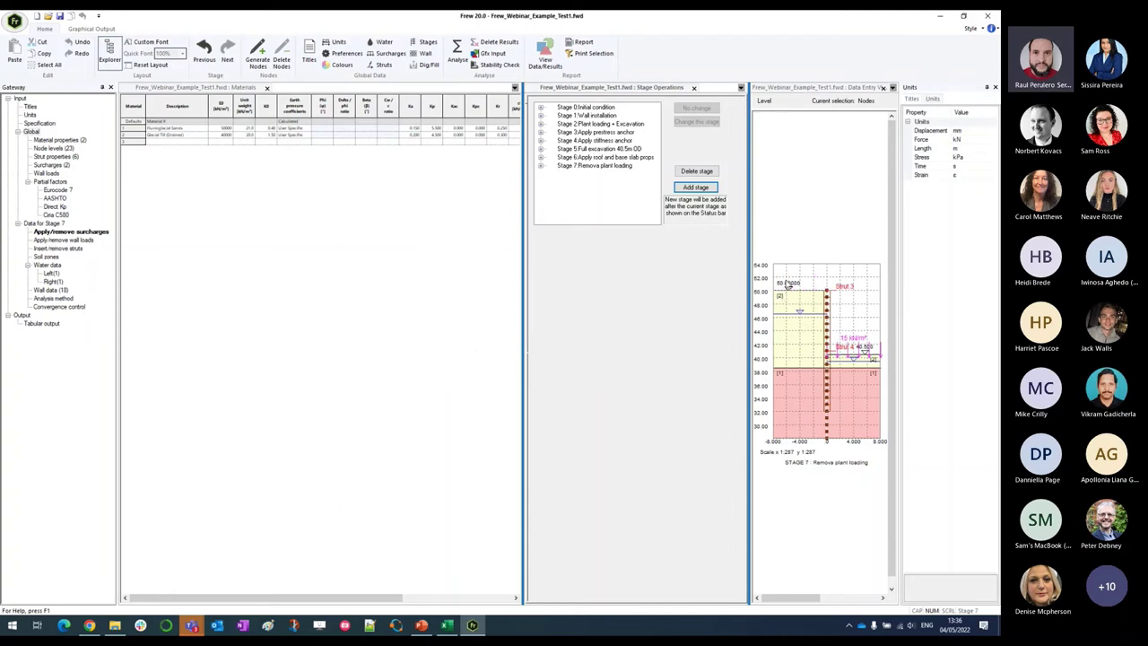
# - Expand Stage 7 in the stage list to check which of its data changes, and collapse it again
pyautogui.click(596, 166)
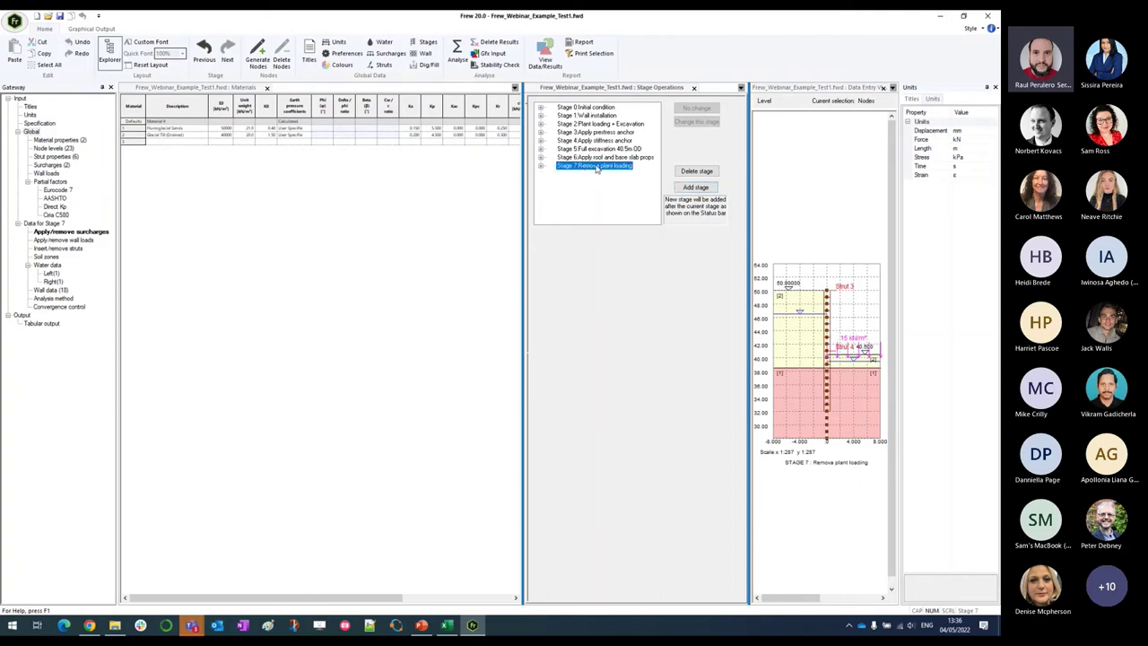
pyautogui.doubleClick(593, 167)
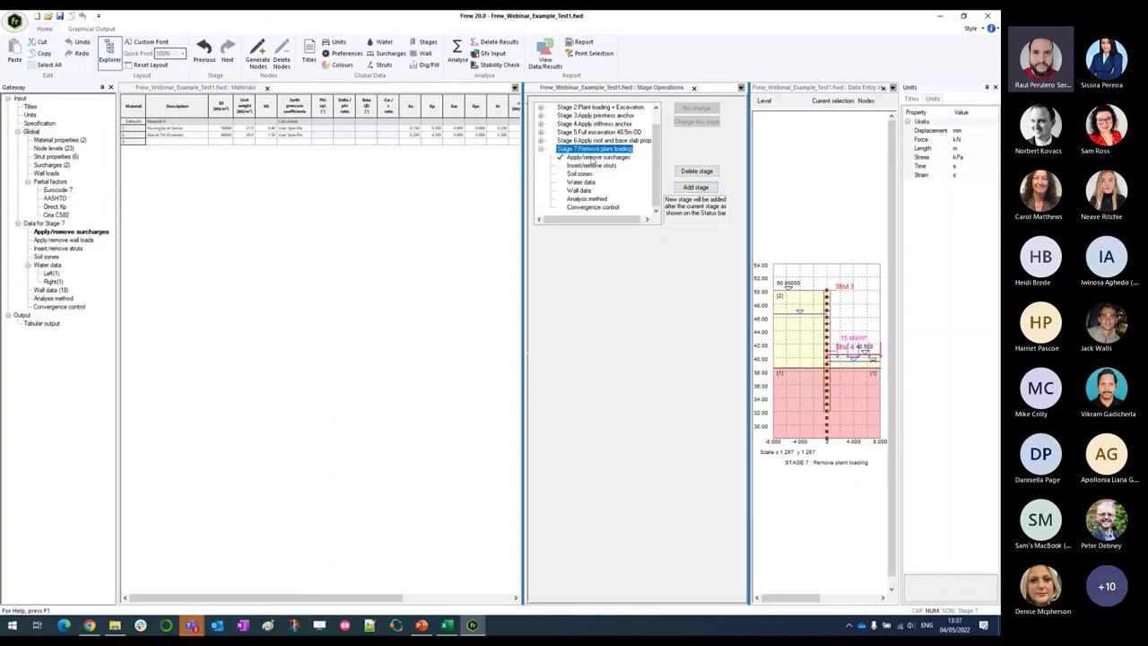
pyautogui.click(592, 151)
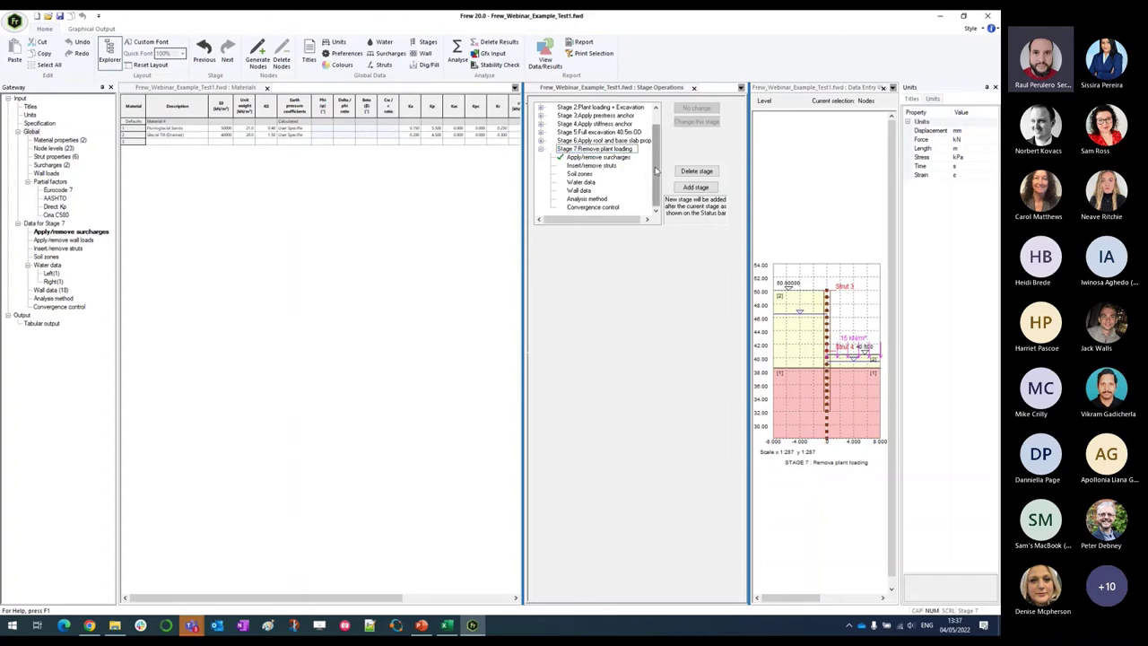
pyautogui.click(640, 133)
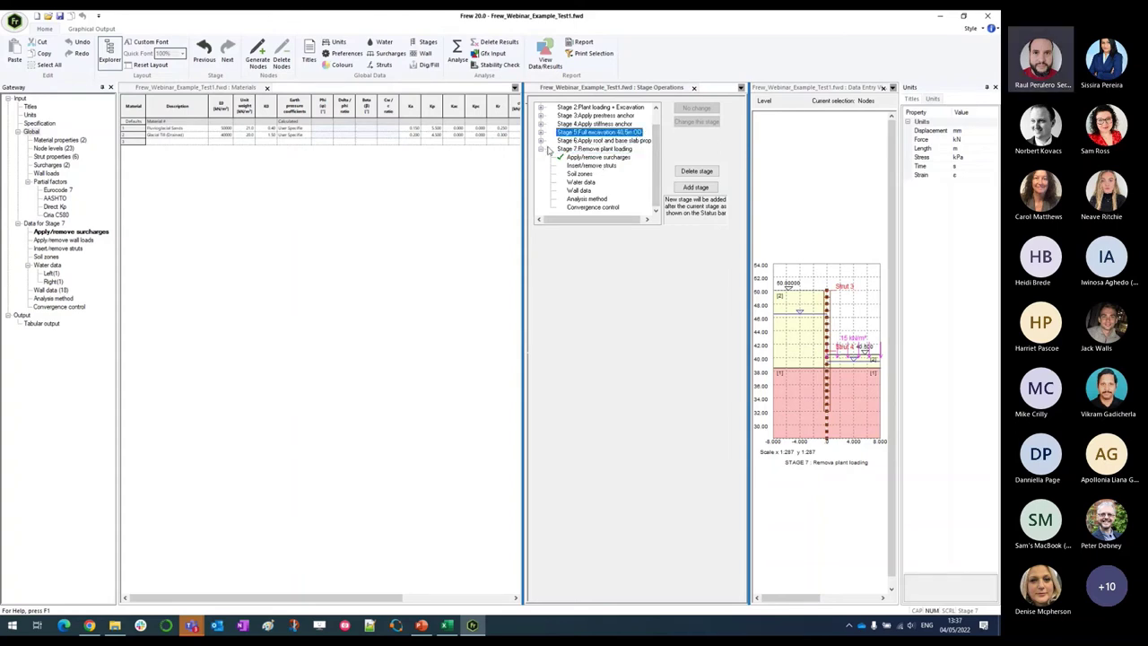
pyautogui.click(542, 150)
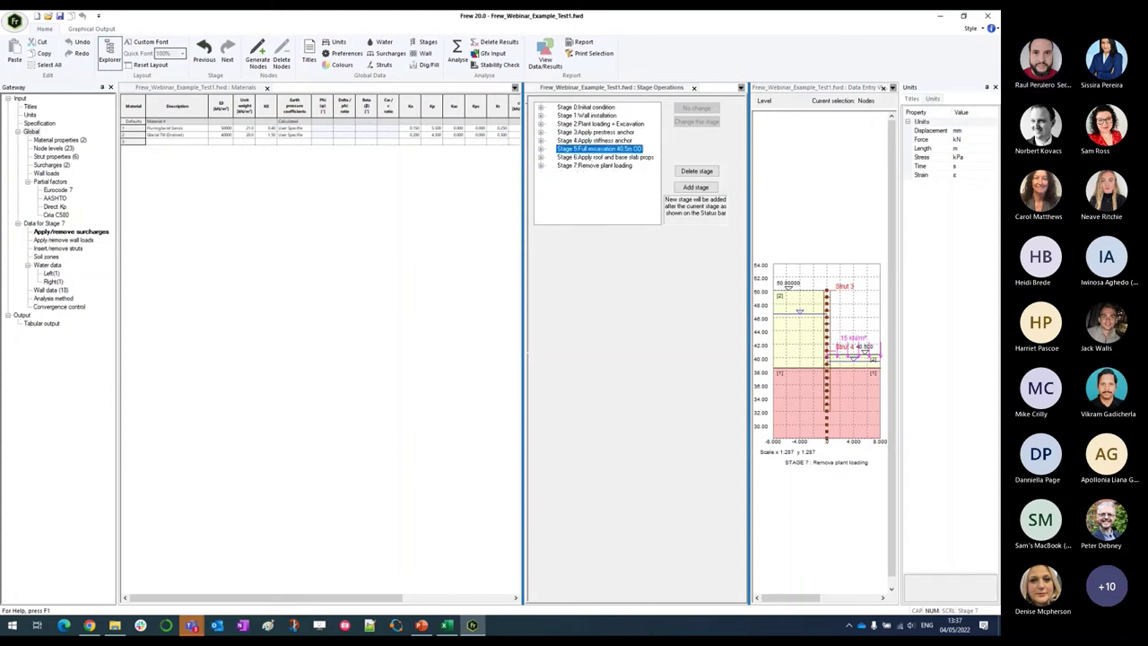
# - Add a stage titled "Long-term condition" after Stage 7
pyautogui.click(684, 187)
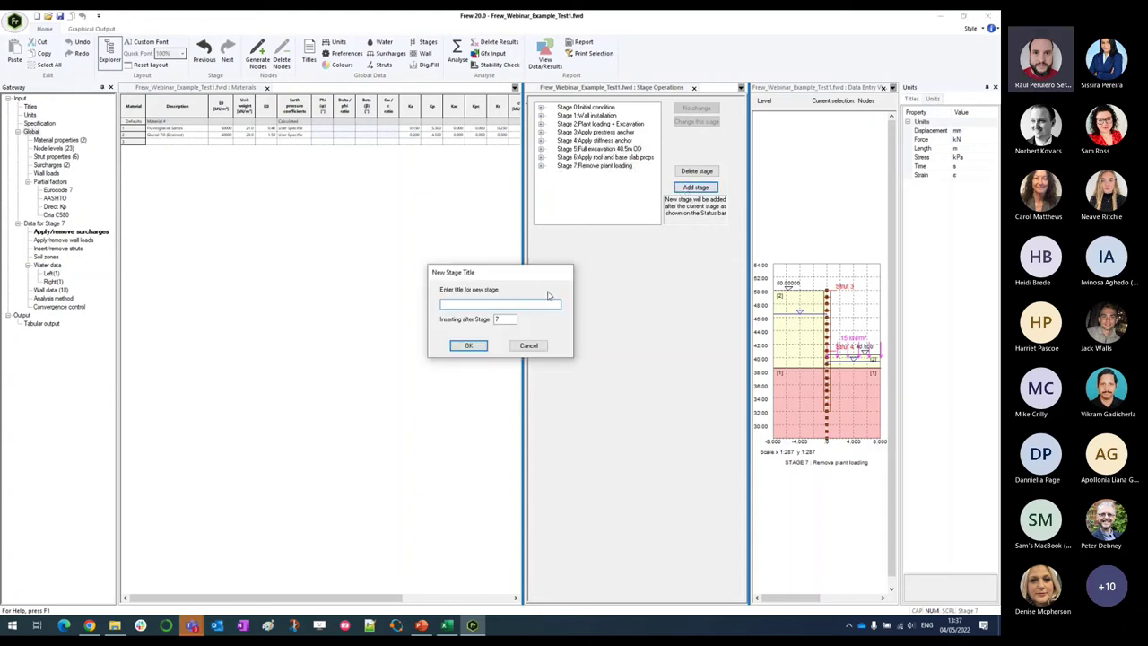
pyautogui.write('Long-term condition')
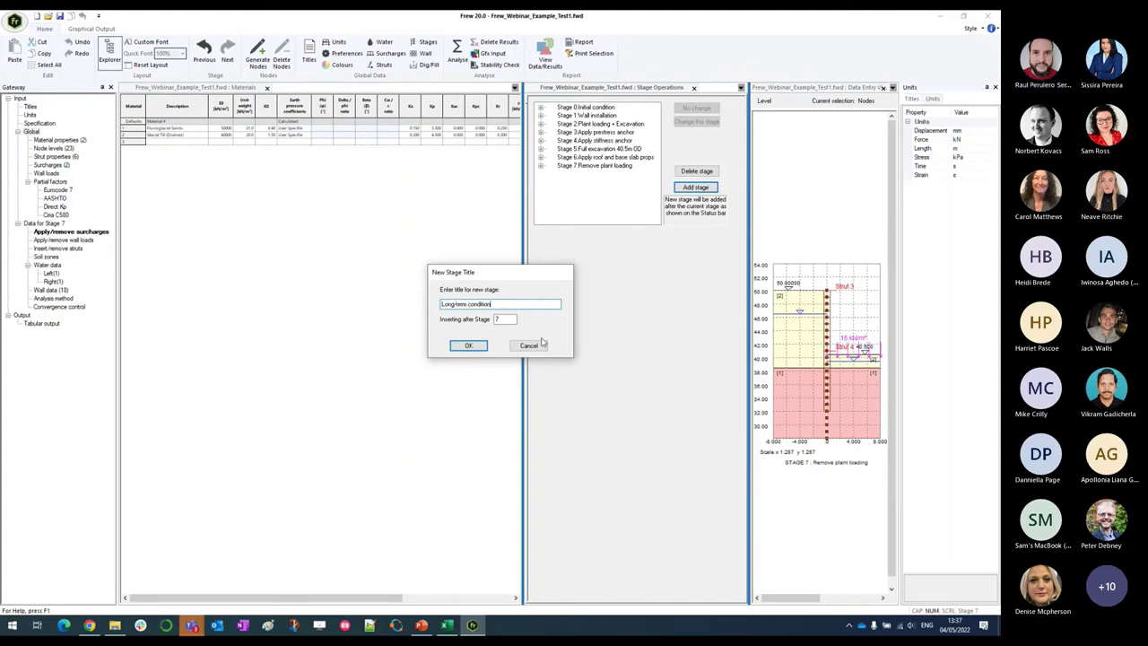
pyautogui.click(483, 347)
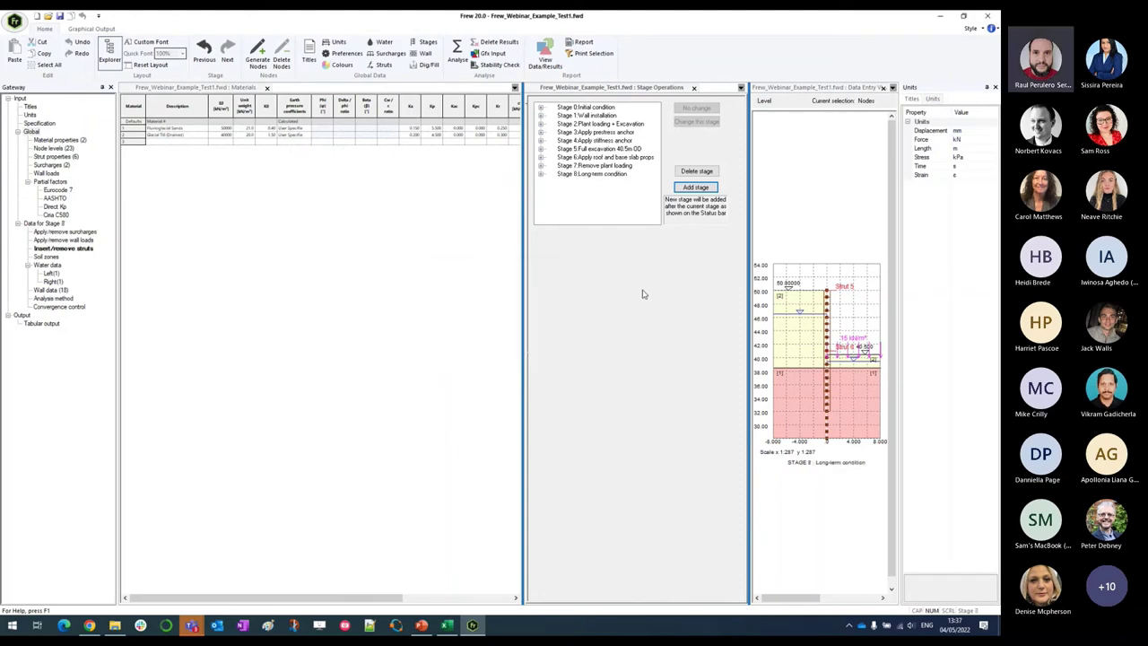
# - Review the in and out stages, nodes and stiffnesses in the strut properties table at full width, and close it
pyautogui.click(56, 157)
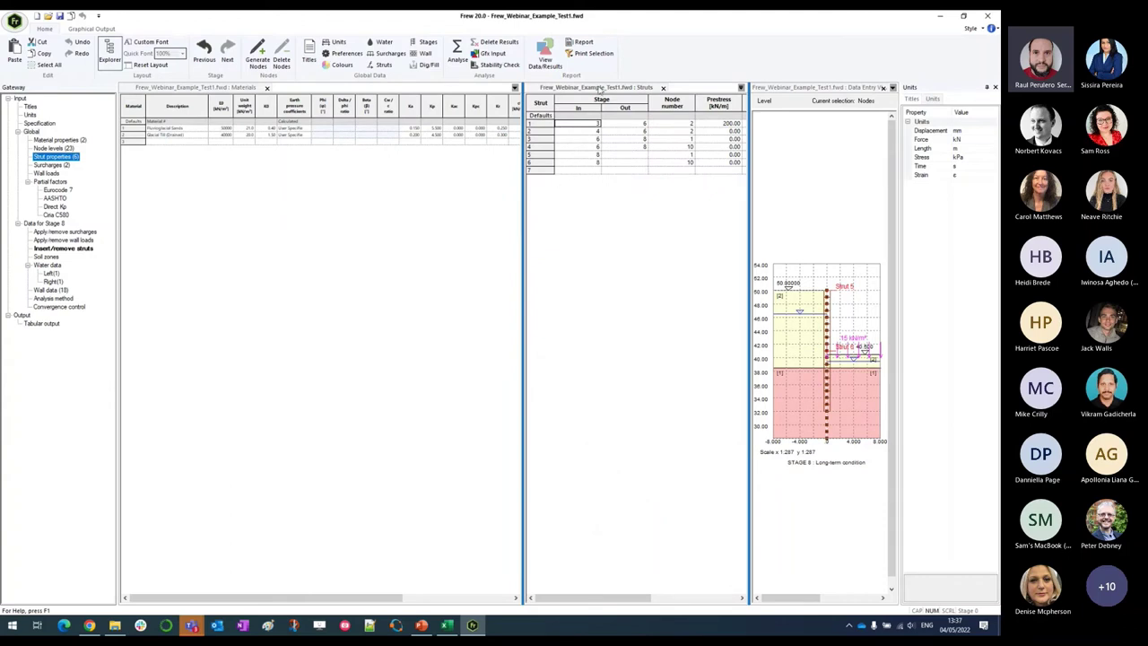
pyautogui.moveTo(600, 90); pyautogui.dragTo(476, 97)
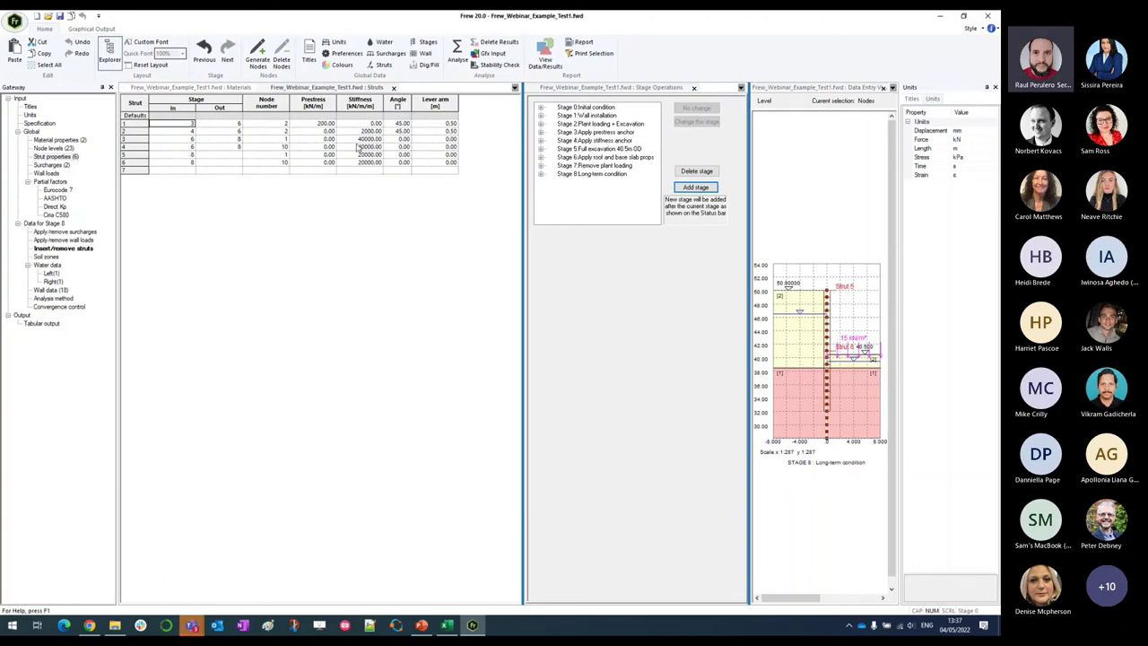
pyautogui.click(393, 88)
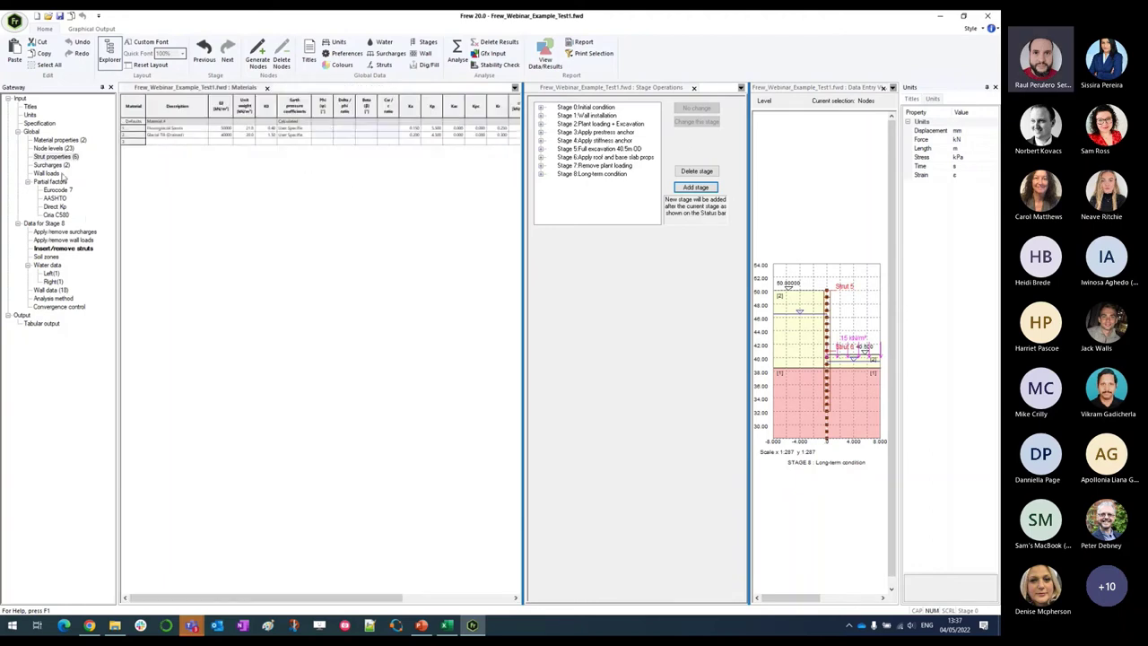
# - Show the wall data table and the analysis method settings of Stage 8 side by side, closing the materials table
pyautogui.click(51, 290)
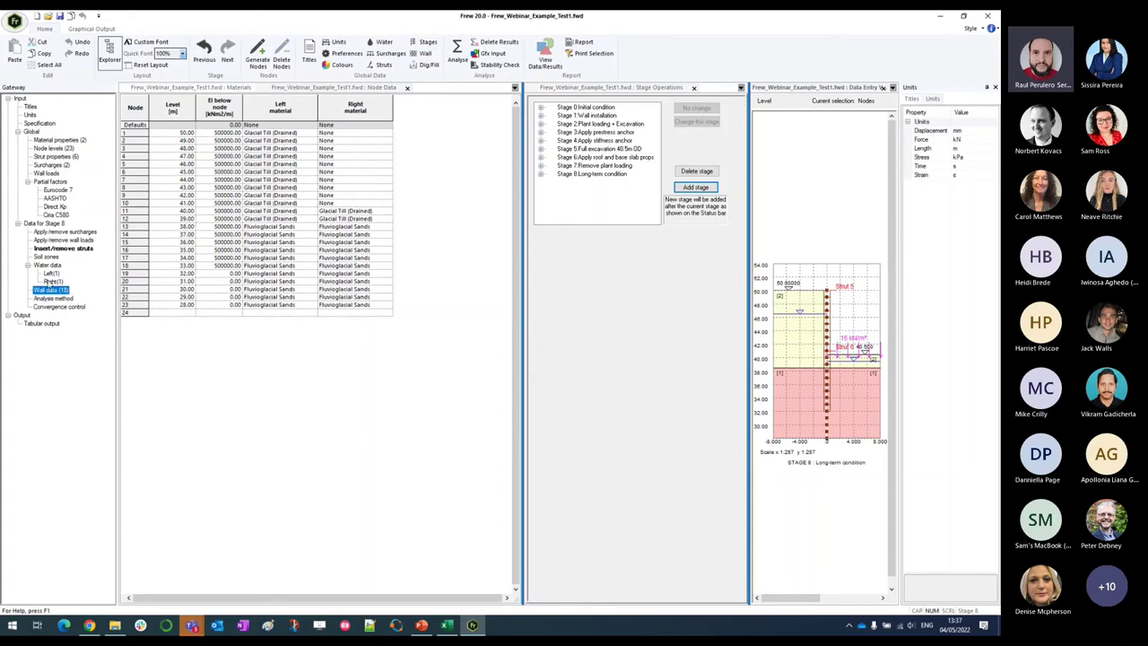
pyautogui.click(48, 299)
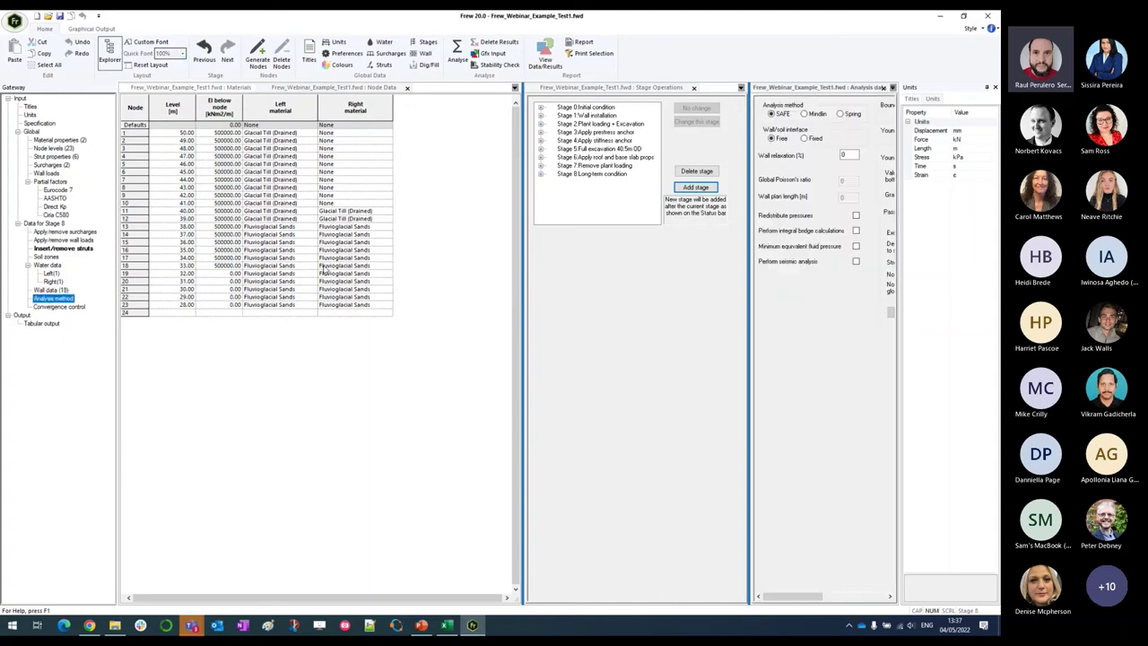
pyautogui.moveTo(819, 93); pyautogui.dragTo(457, 98)
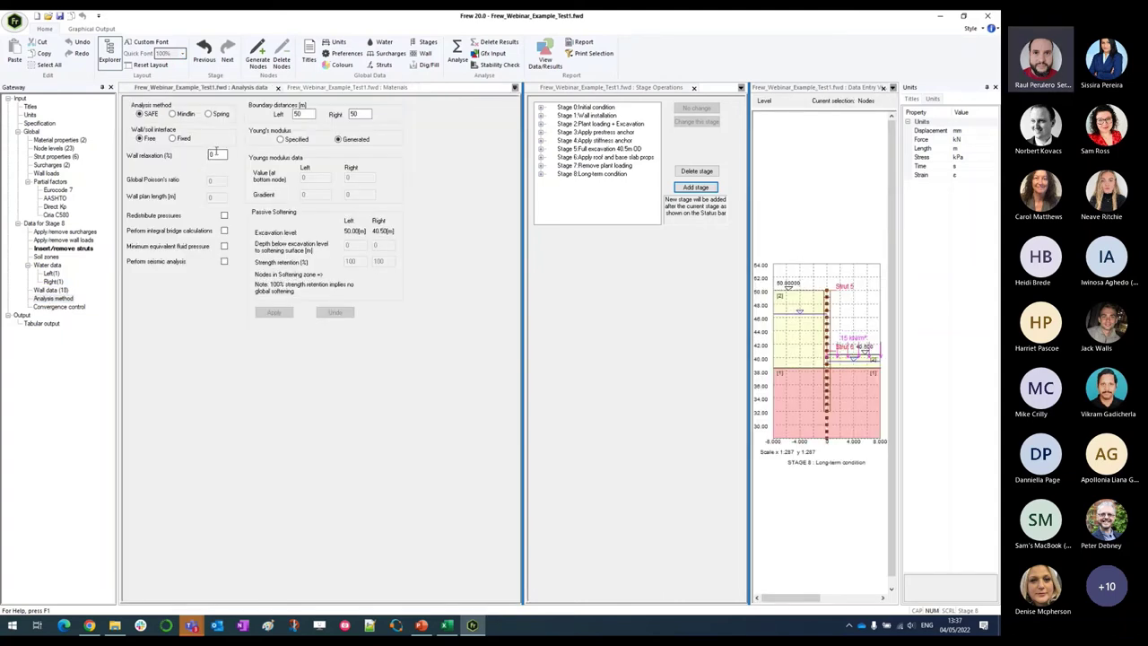
pyautogui.moveTo(347, 87); pyautogui.dragTo(327, 137)
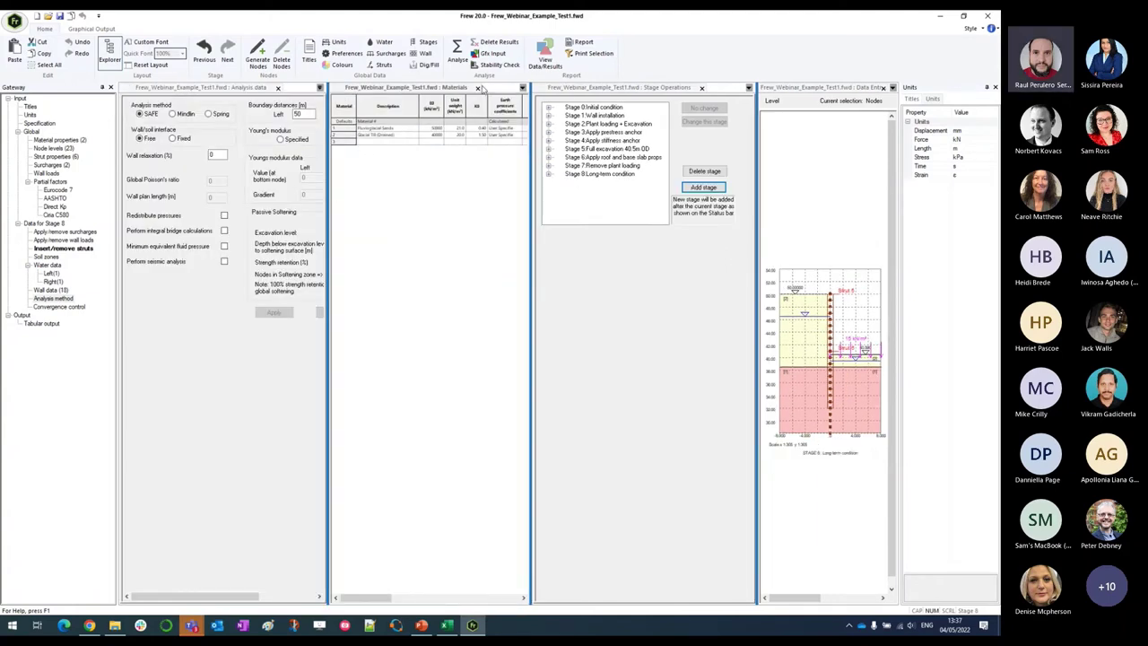
pyautogui.click(477, 87)
pyautogui.click(330, 91)
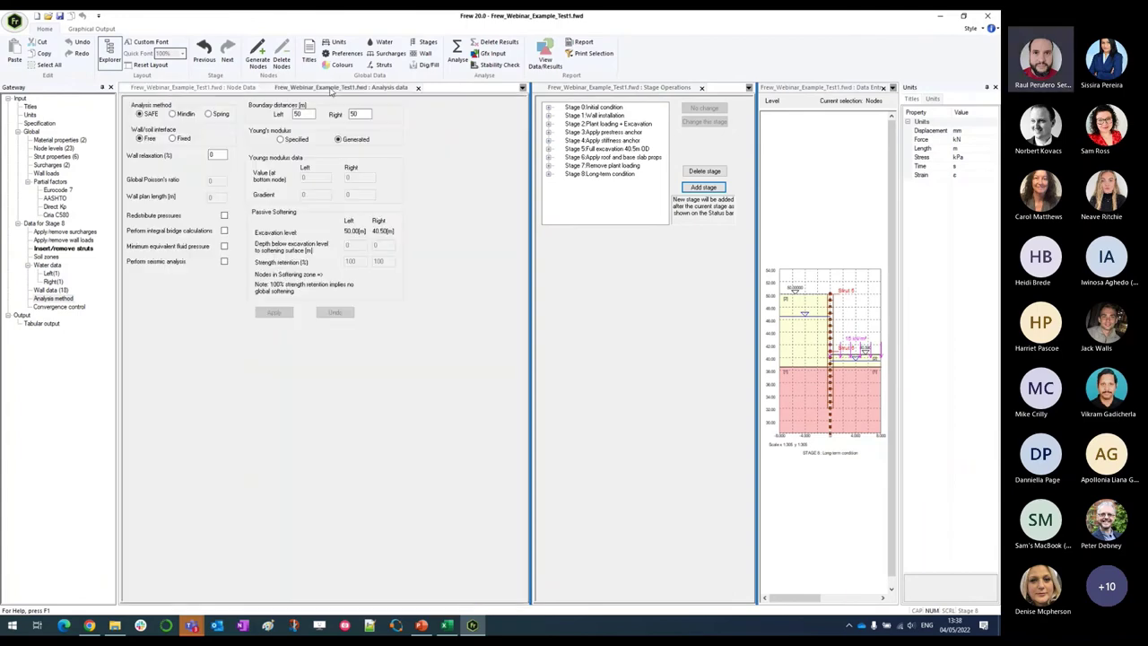
pyautogui.moveTo(330, 91); pyautogui.dragTo(332, 133)
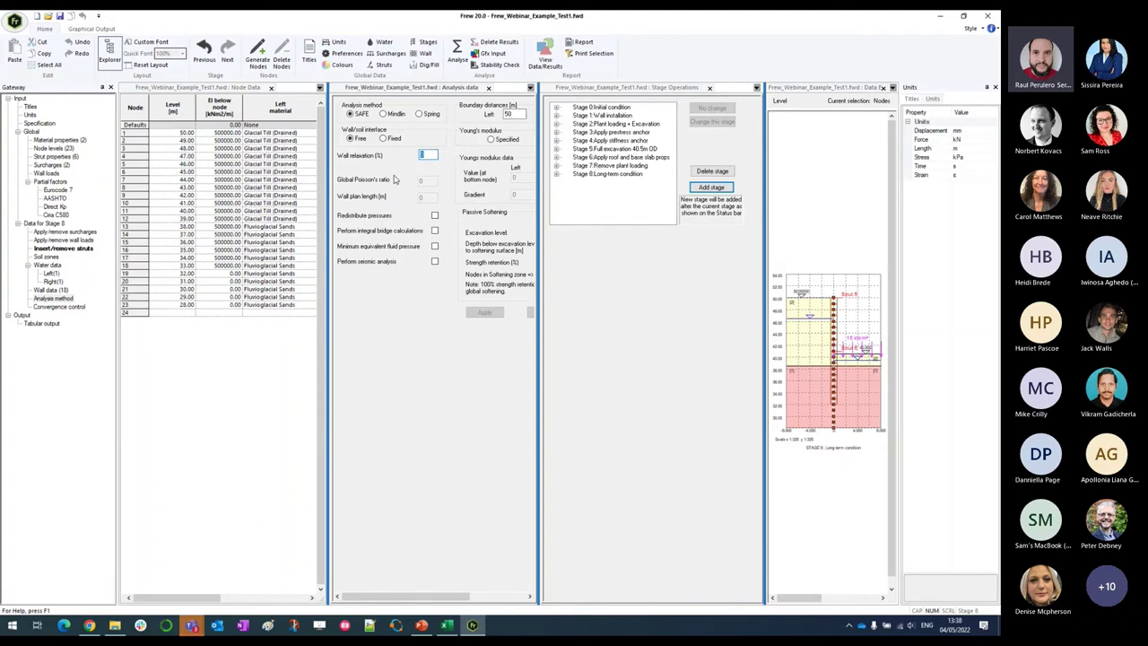
# - Try a wall relaxation of 20% for Stage 8, set it to 50% instead, and apply it
pyautogui.write('20')
pyautogui.press('Return')
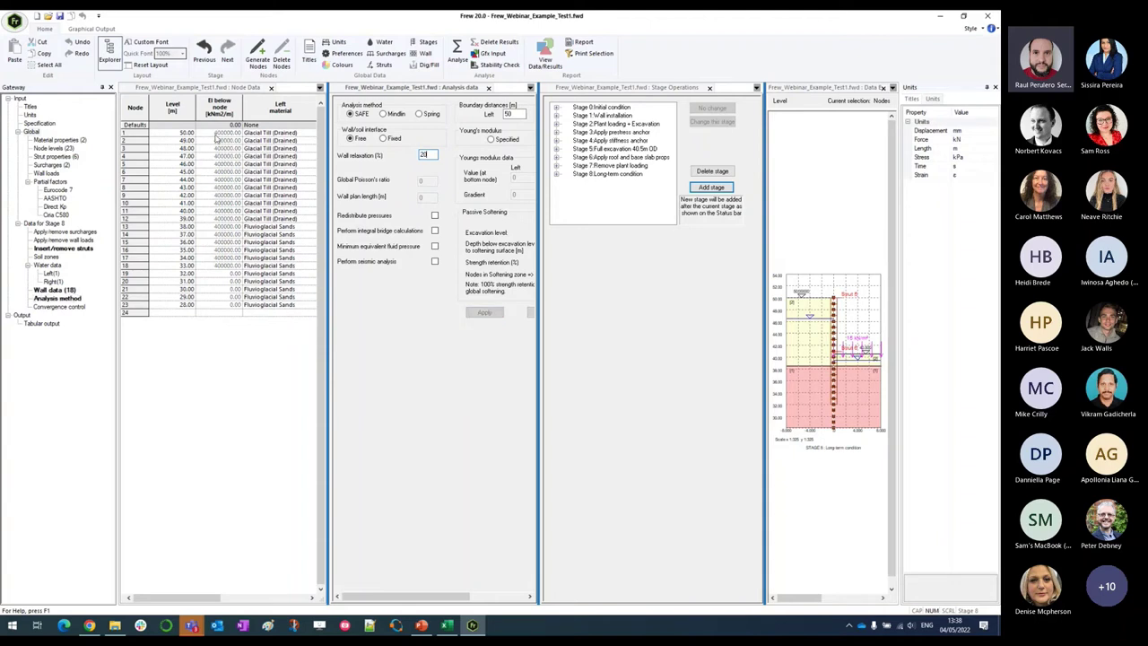
pyautogui.doubleClick(427, 156)
pyautogui.write('50')
pyautogui.click(485, 314)
pyautogui.click(447, 625)
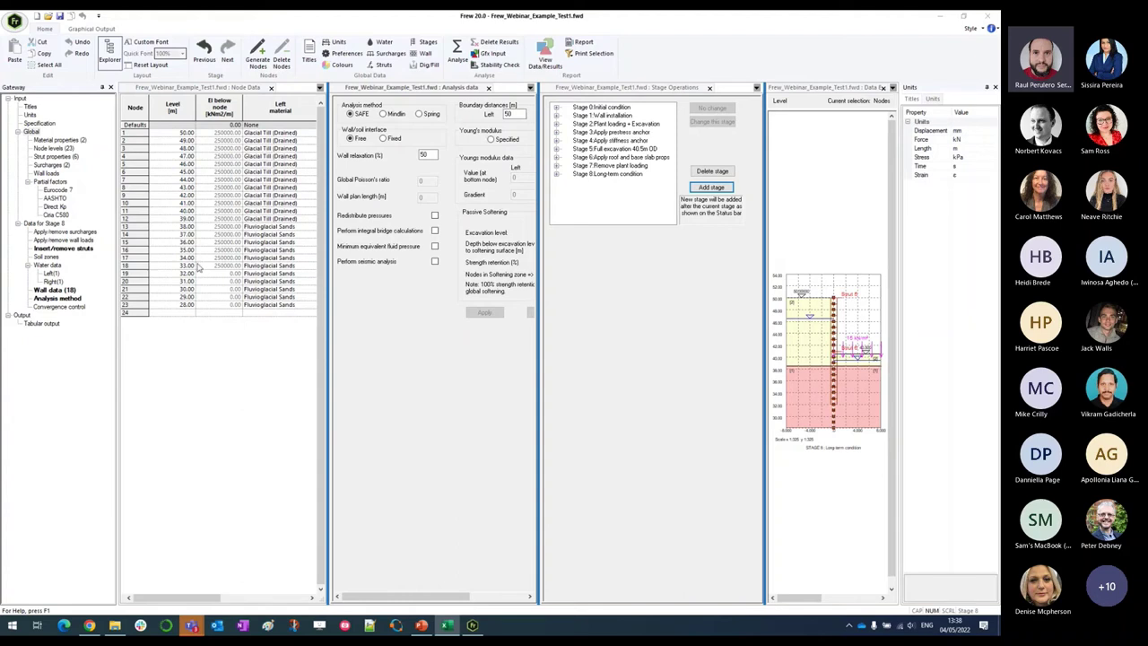
# - Close the analysis data and stage operations views and run the analysis, proceeding past the partial factor notice
pyautogui.click(489, 88)
pyautogui.click(489, 88)
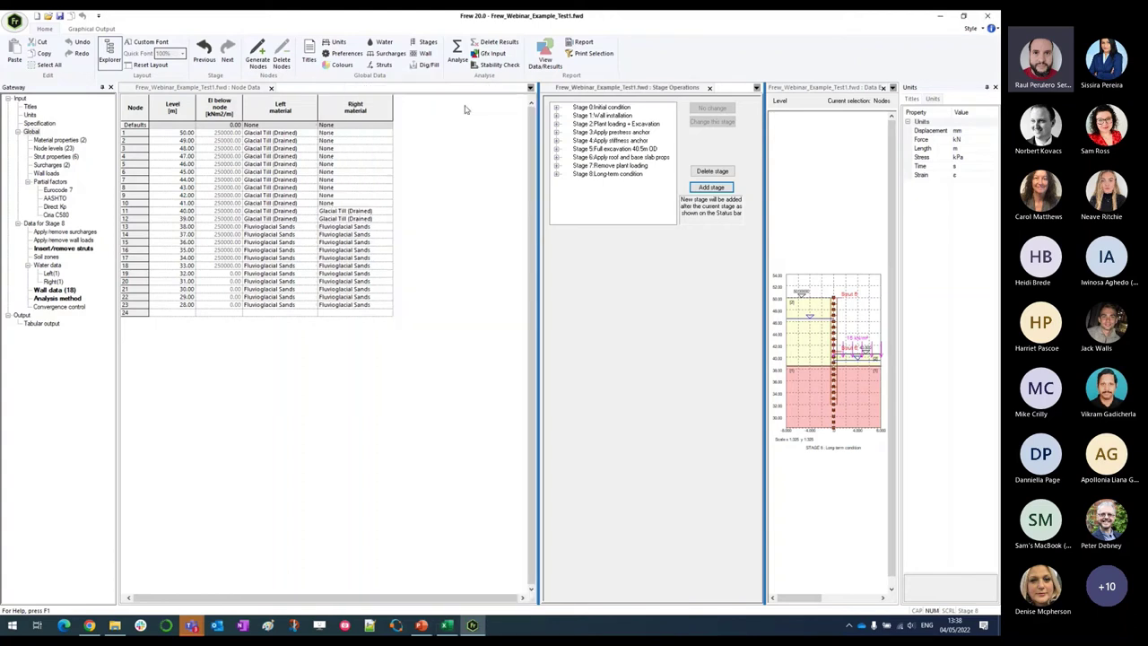
pyautogui.click(710, 88)
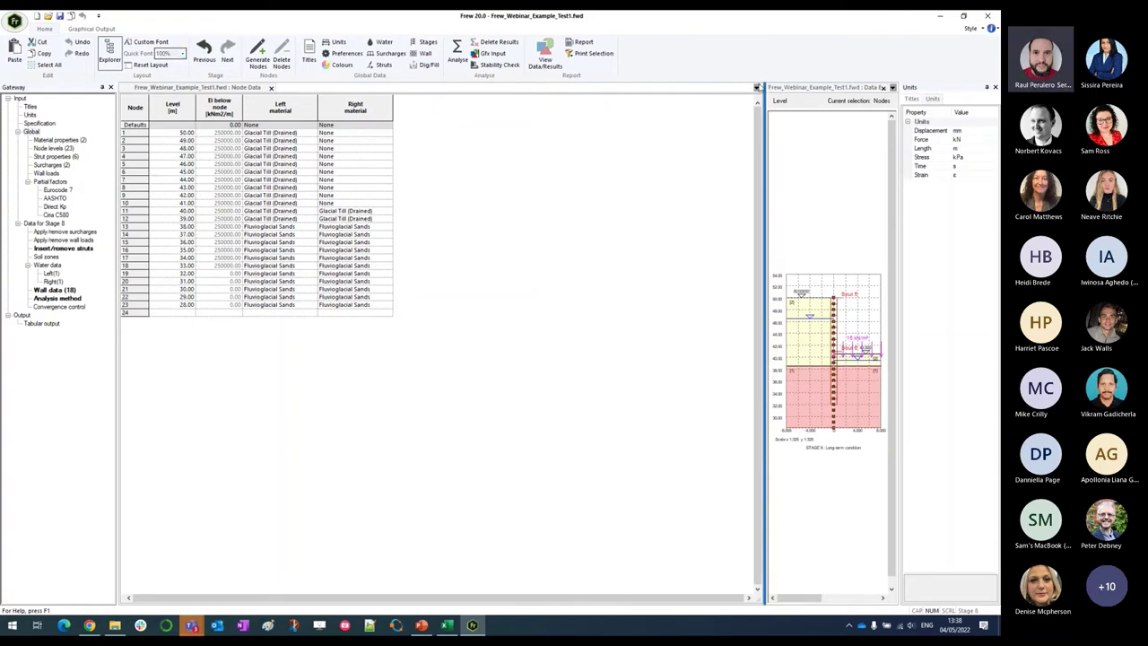
pyautogui.click(459, 53)
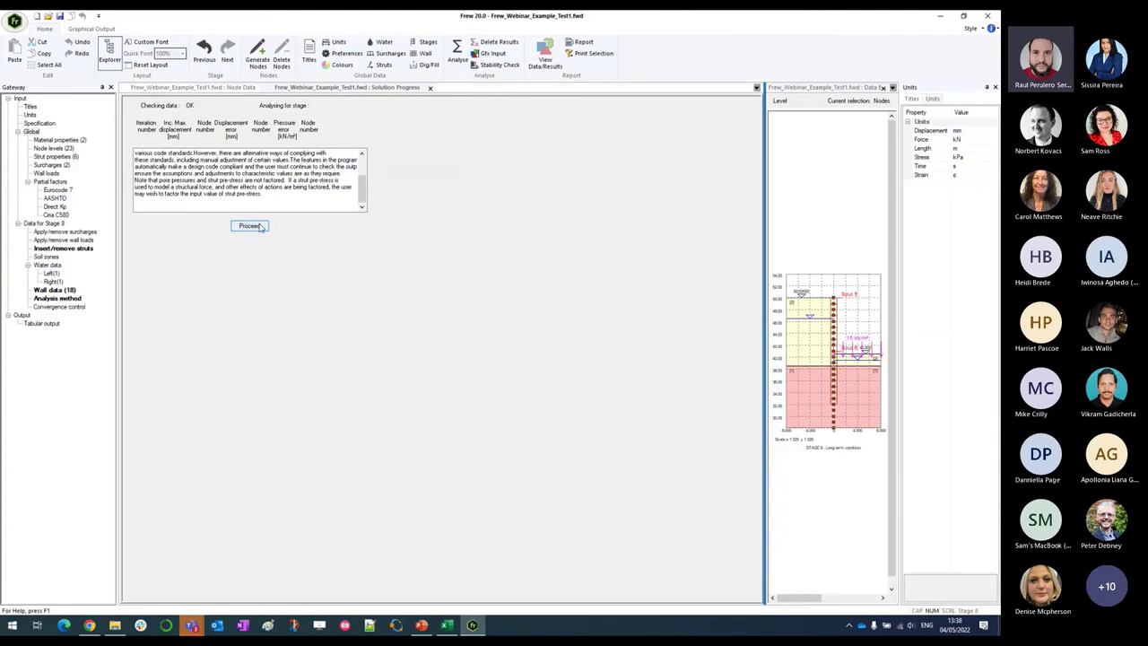
pyautogui.click(250, 225)
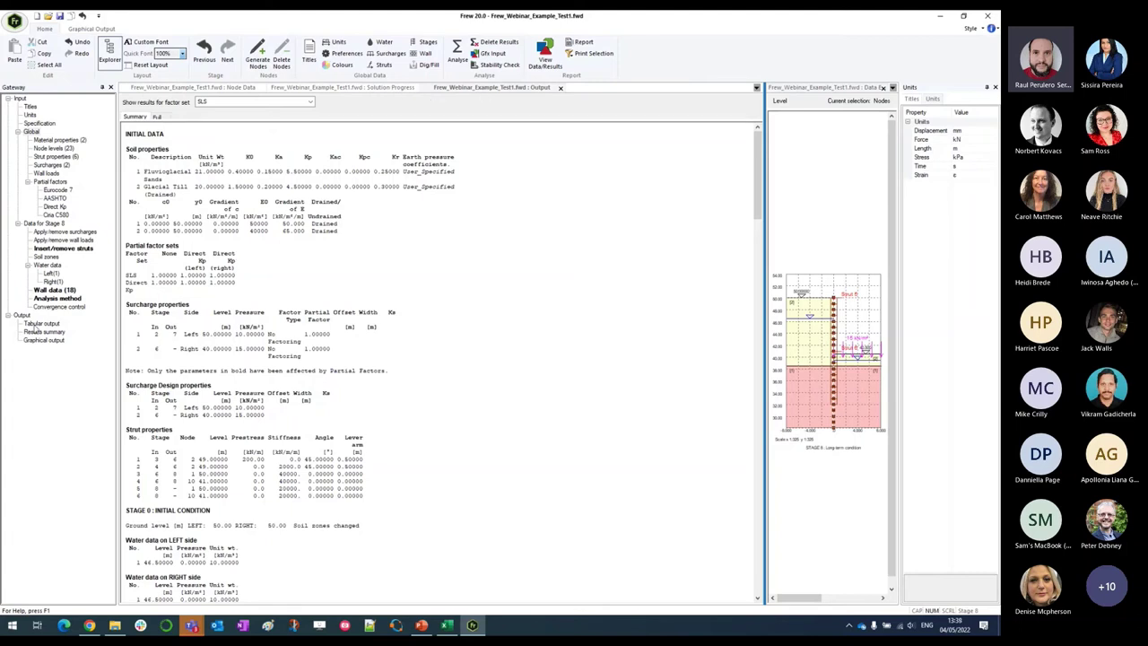
# - Browse the tabular output from the initial data to the Stage 8 long-term condition results at its end
pyautogui.click(37, 324)
pyautogui.click(41, 333)
pyautogui.click(43, 341)
pyautogui.click(40, 324)
pyautogui.click(523, 90)
pyautogui.scroll(-5, 557, 180)
pyautogui.moveTo(757, 180); pyautogui.dragTo(734, 139)
pyautogui.moveTo(756, 146); pyautogui.dragTo(756, 534)
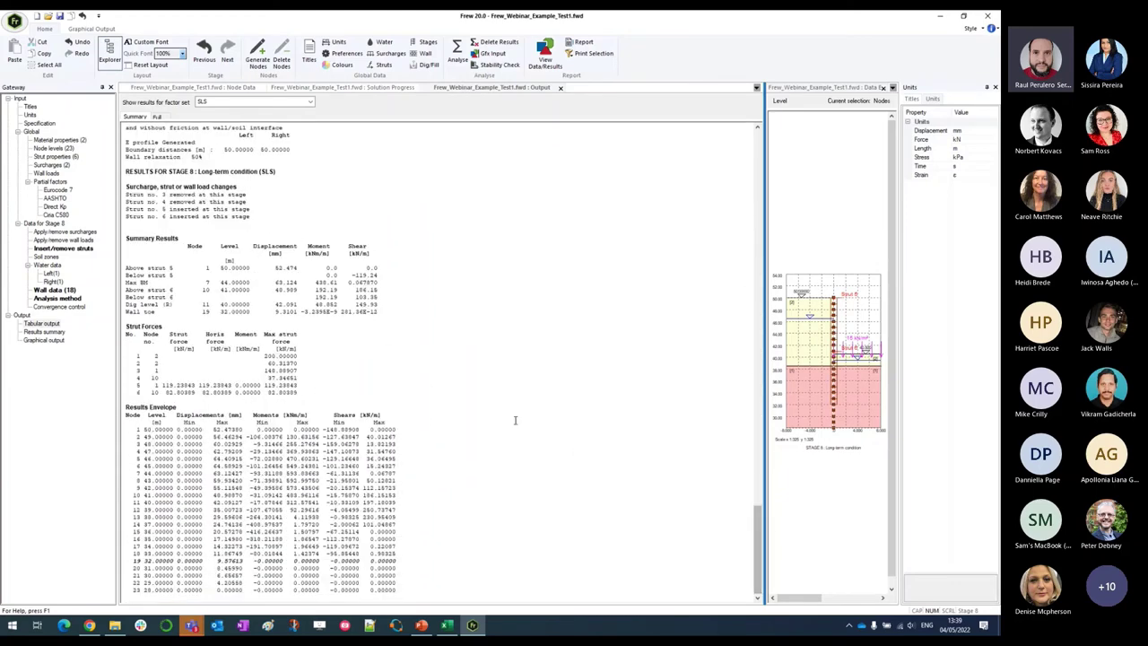
# - Examine the Stage 8 summary results, strut forces and results envelope in the tabular output
pyautogui.moveTo(125, 406); pyautogui.dragTo(421, 554)
pyautogui.click(129, 328)
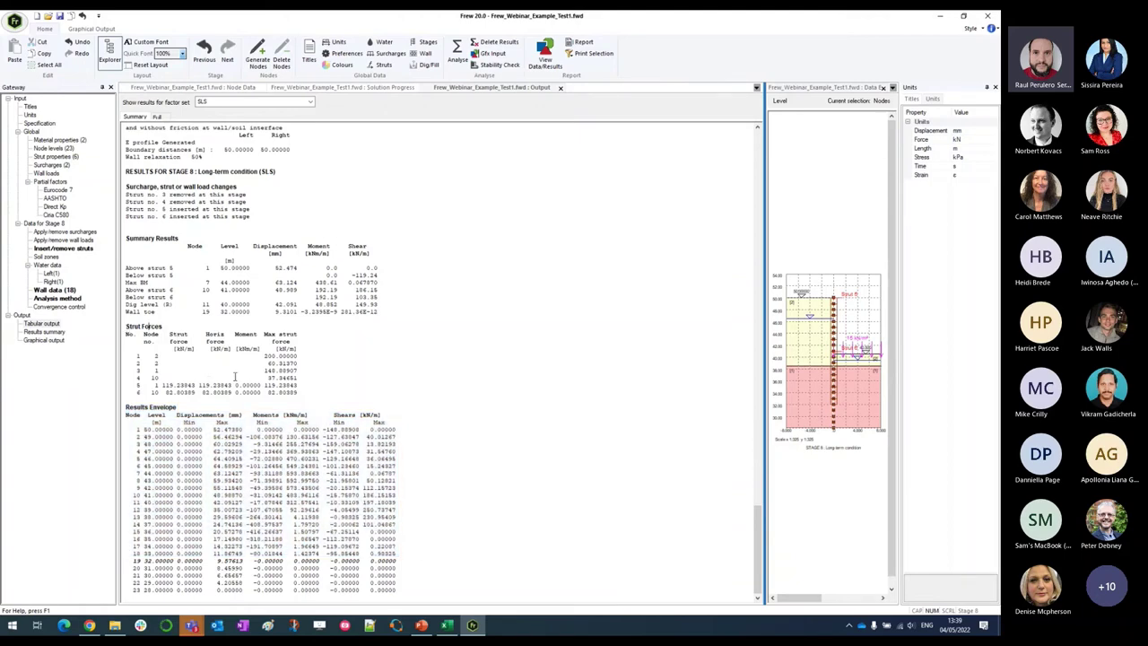
pyautogui.scroll(4, 204, 315)
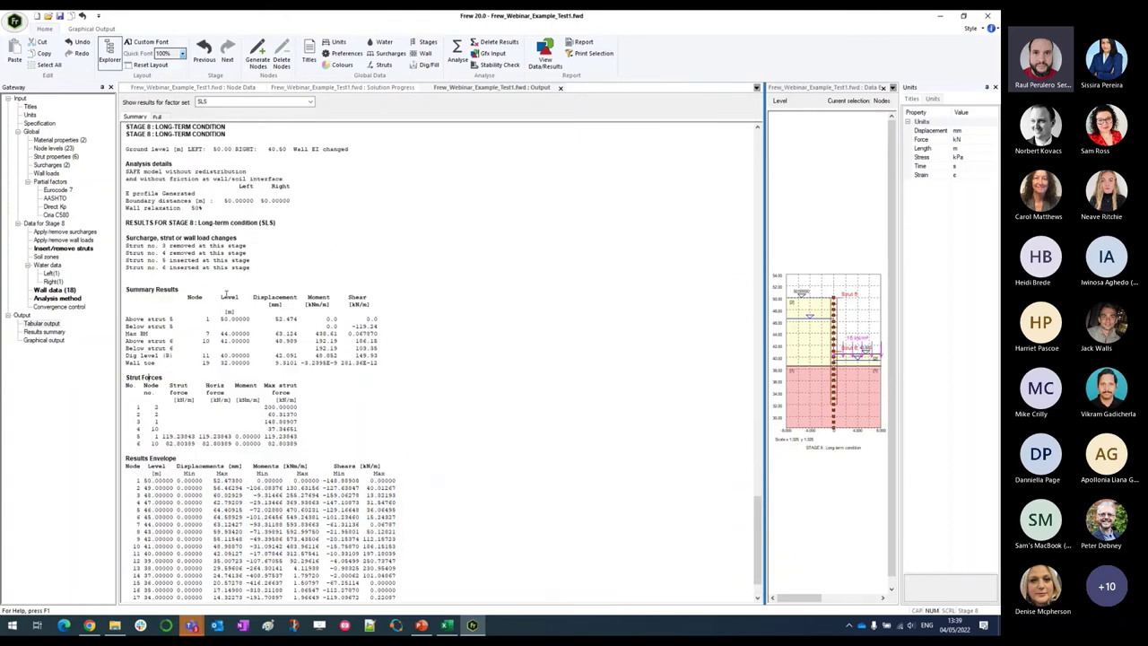
pyautogui.scroll(-4, 256, 269)
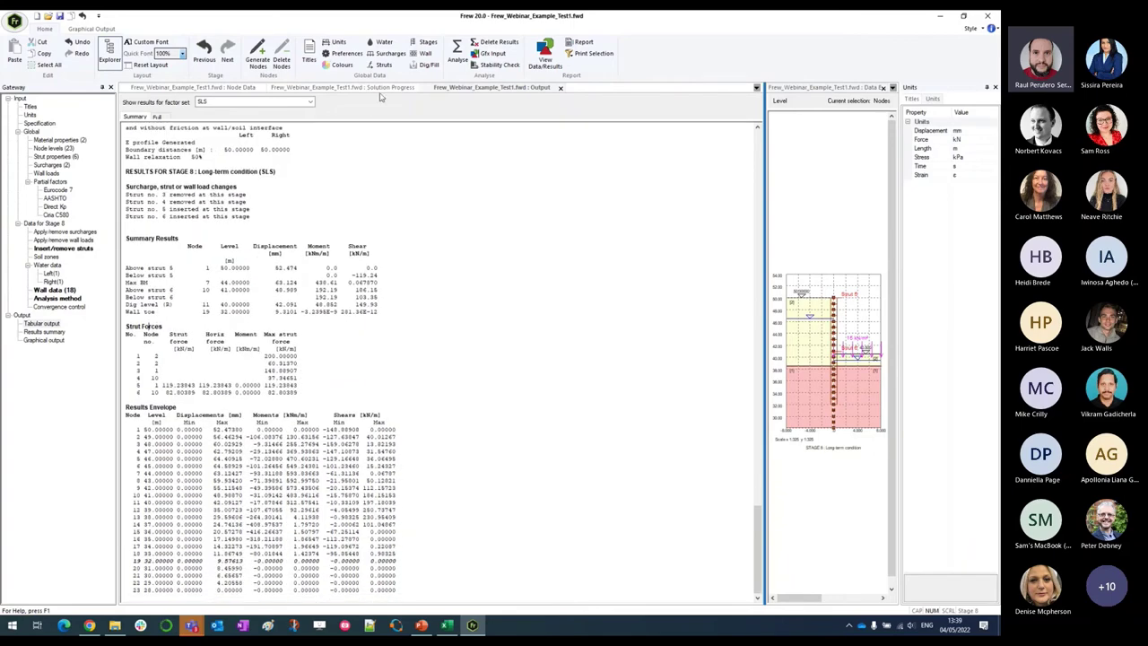
# - Show the tabular results for the Direct Kp factor set and return to the SLS factor set
pyautogui.click(311, 103)
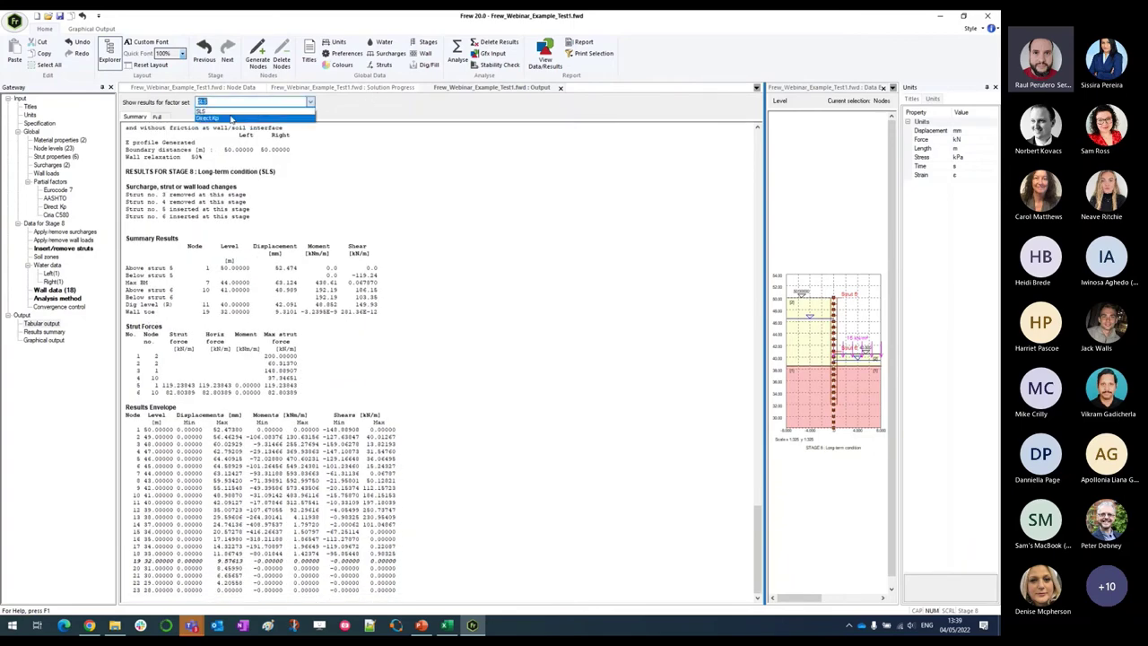
pyautogui.click(232, 118)
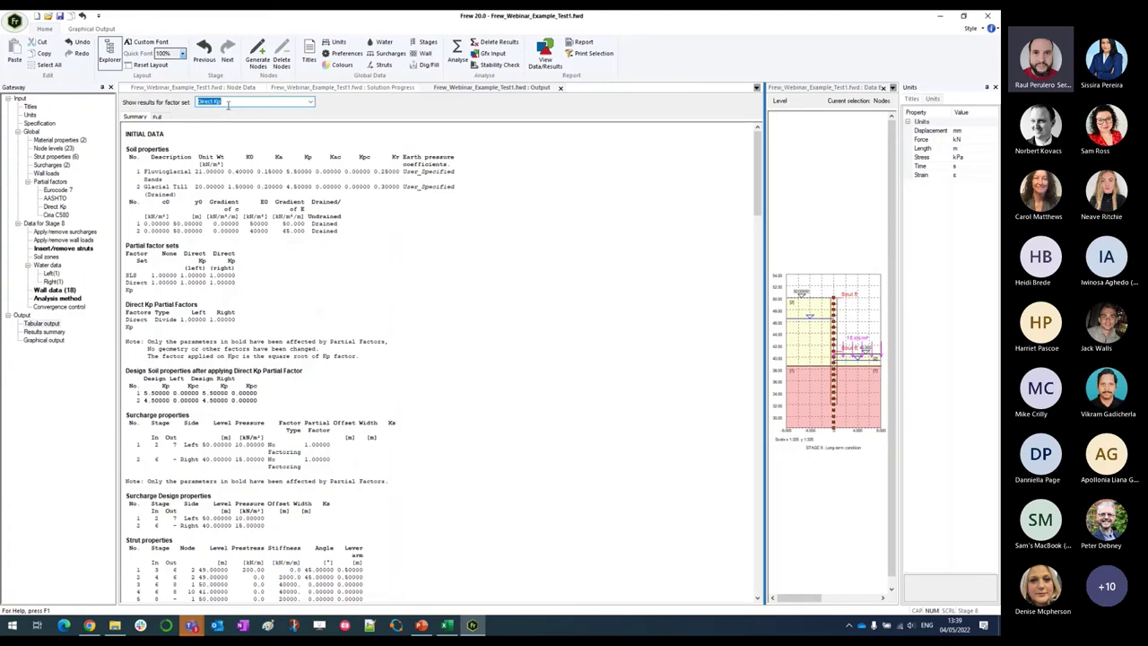
pyautogui.click(310, 104)
pyautogui.click(224, 111)
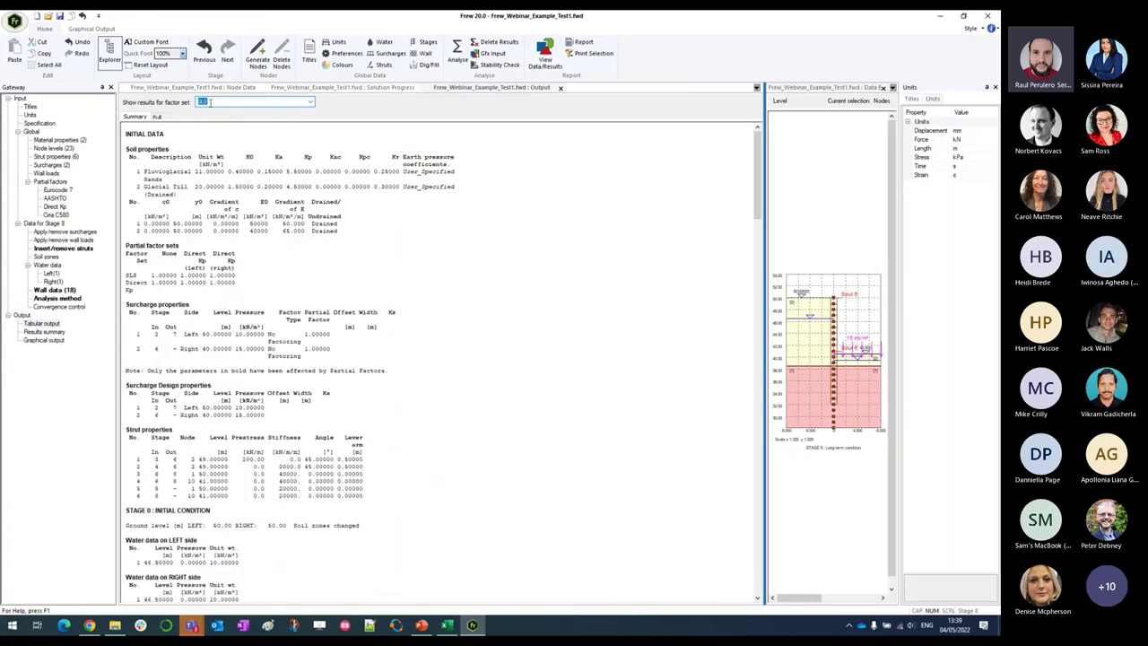
# - Switch the SLS tabular output to the full version and examine the strut forces and results envelope near its end
pyautogui.click(160, 118)
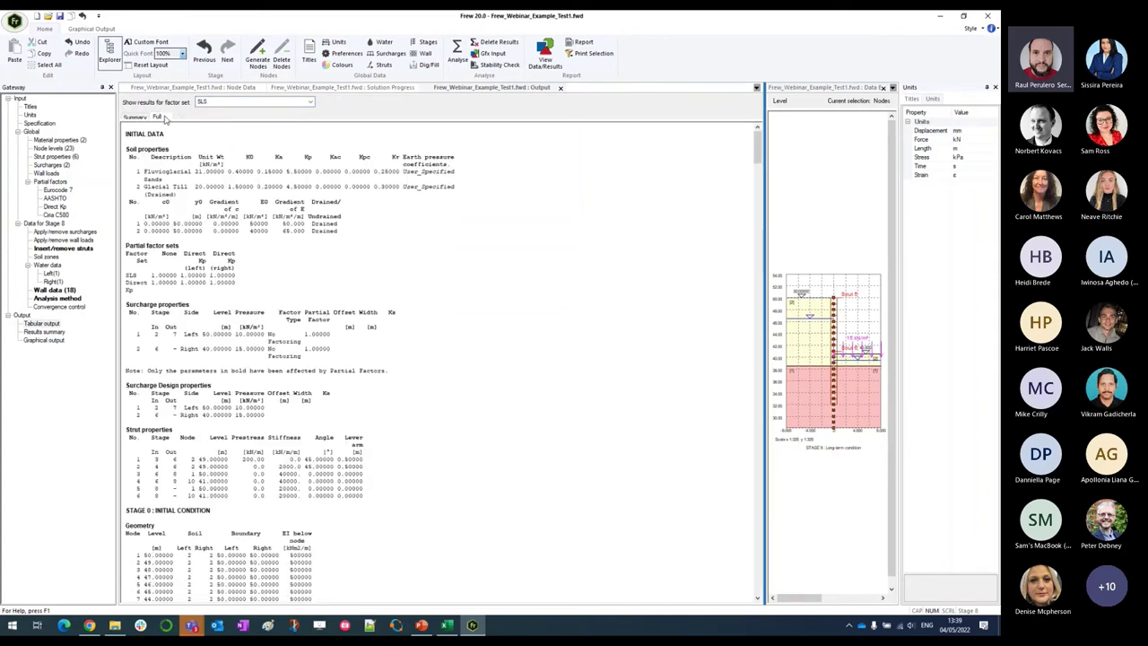
pyautogui.moveTo(756, 148); pyautogui.dragTo(756, 583)
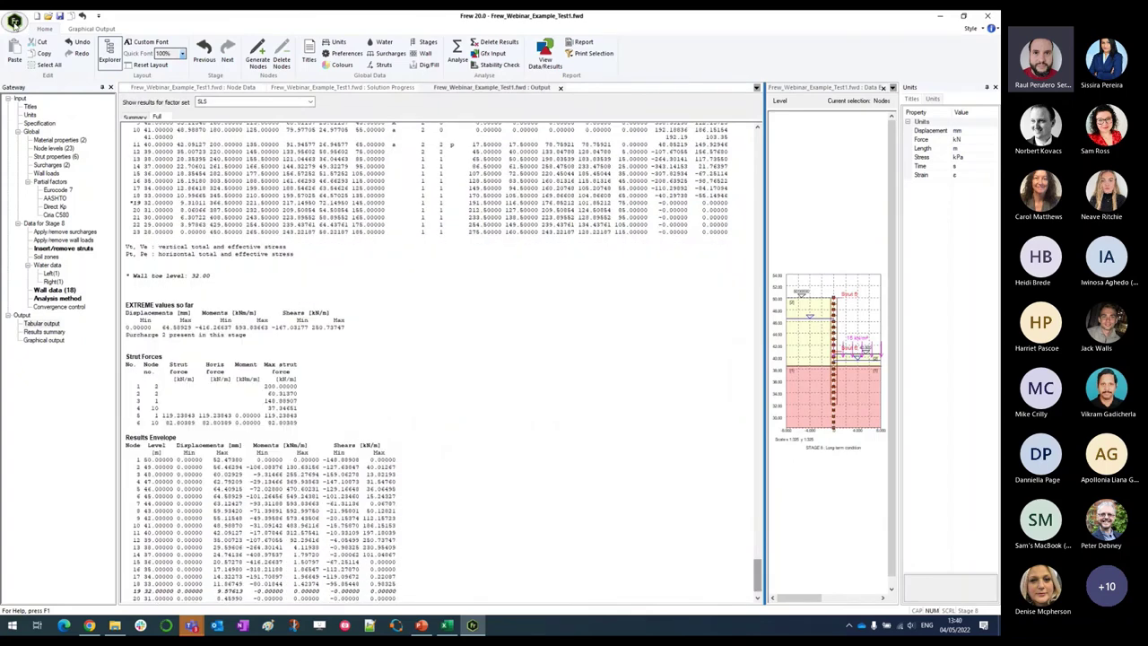
# - Examine the option to export the results to a comma-delimited CSV file, leaving it without saving
pyautogui.click(14, 22)
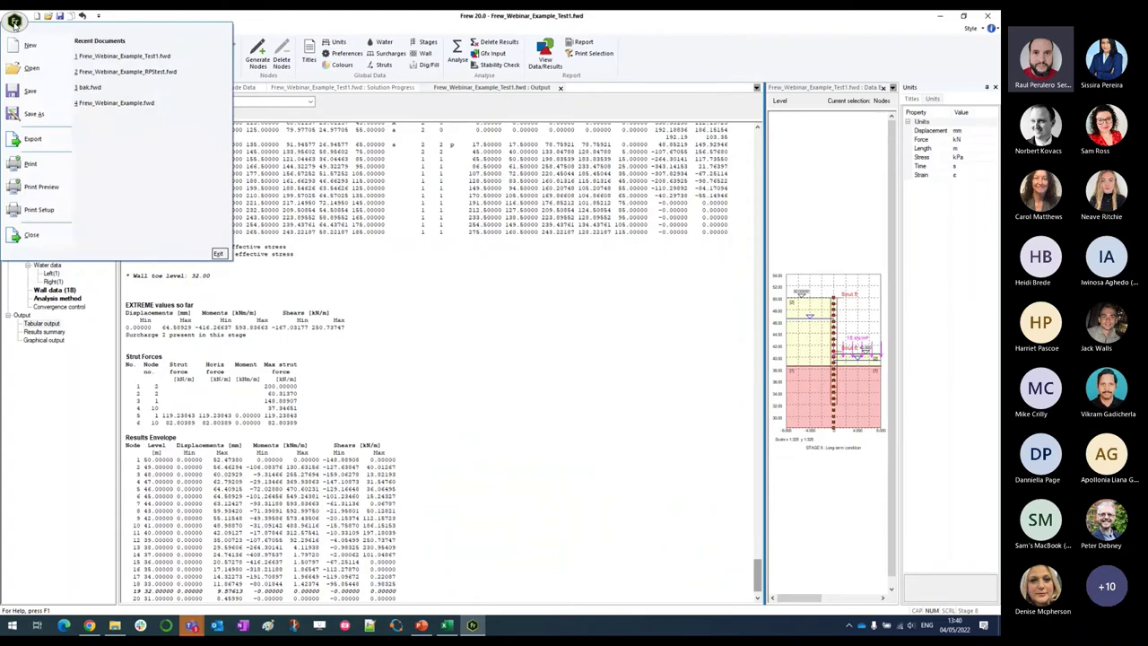
pyautogui.click(33, 139)
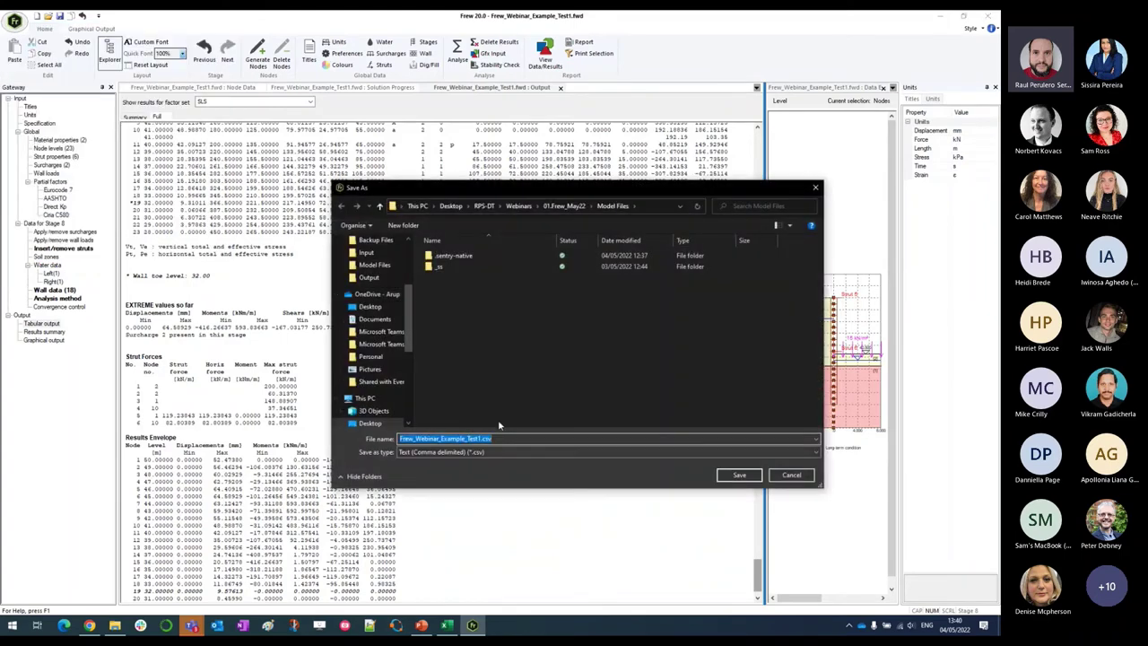
pyautogui.click(788, 476)
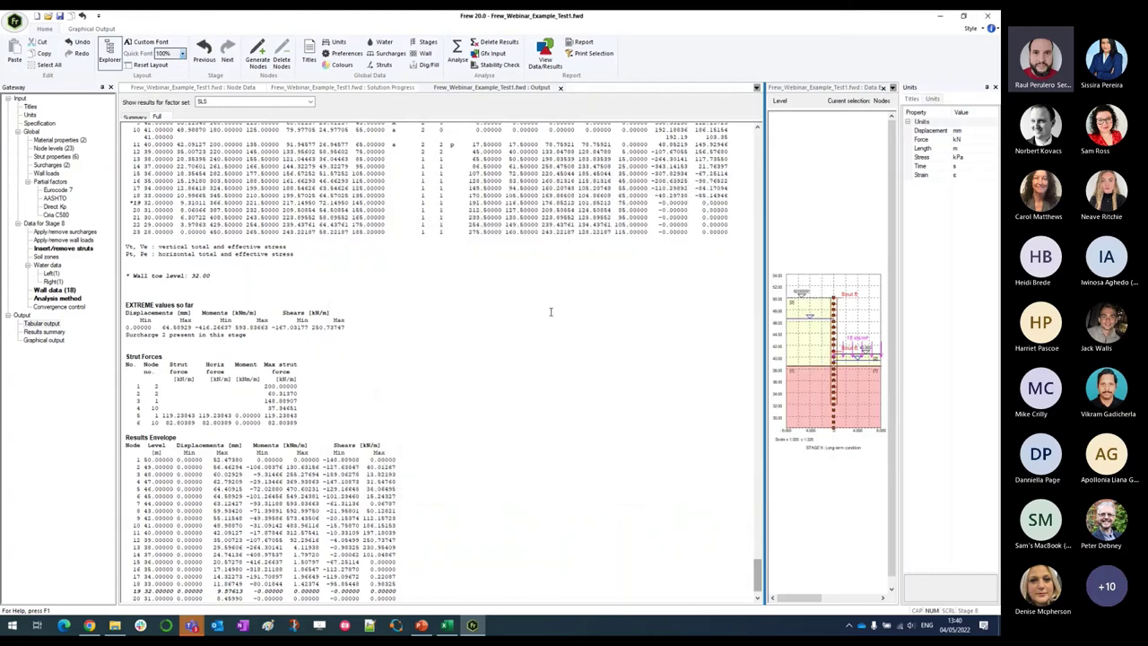
# - Examine the results summary for the SLS and Direct Kp factor sets, closing the tabular output and the summary
pyautogui.click(55, 331)
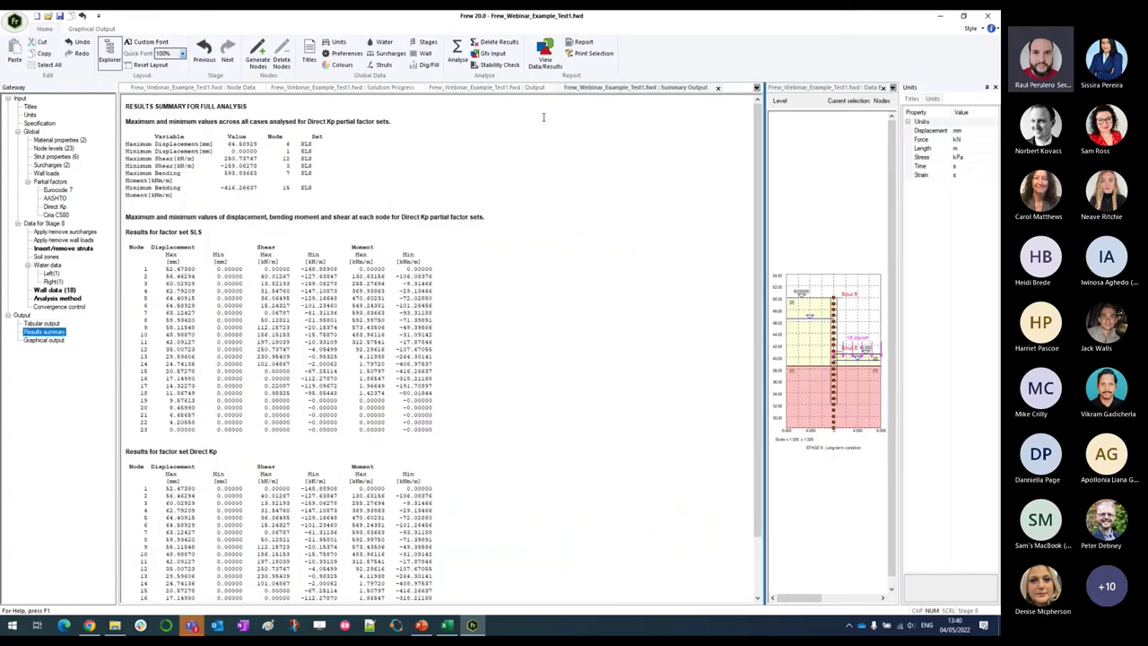
pyautogui.click(516, 89)
pyautogui.click(560, 89)
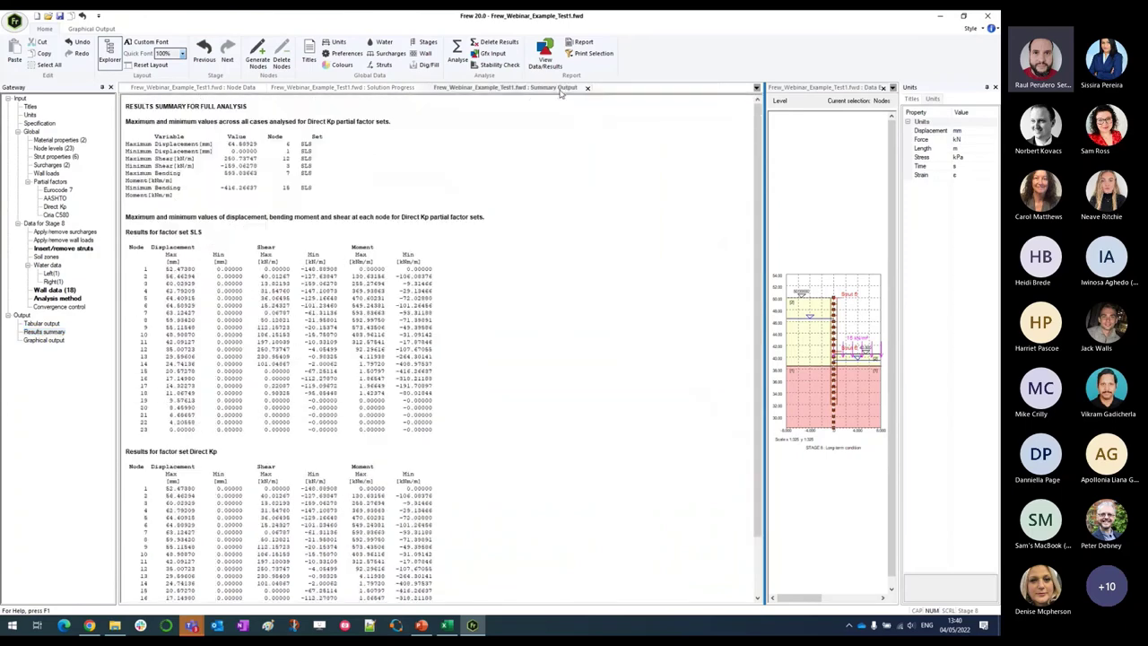
pyautogui.scroll(-3, 455, 232)
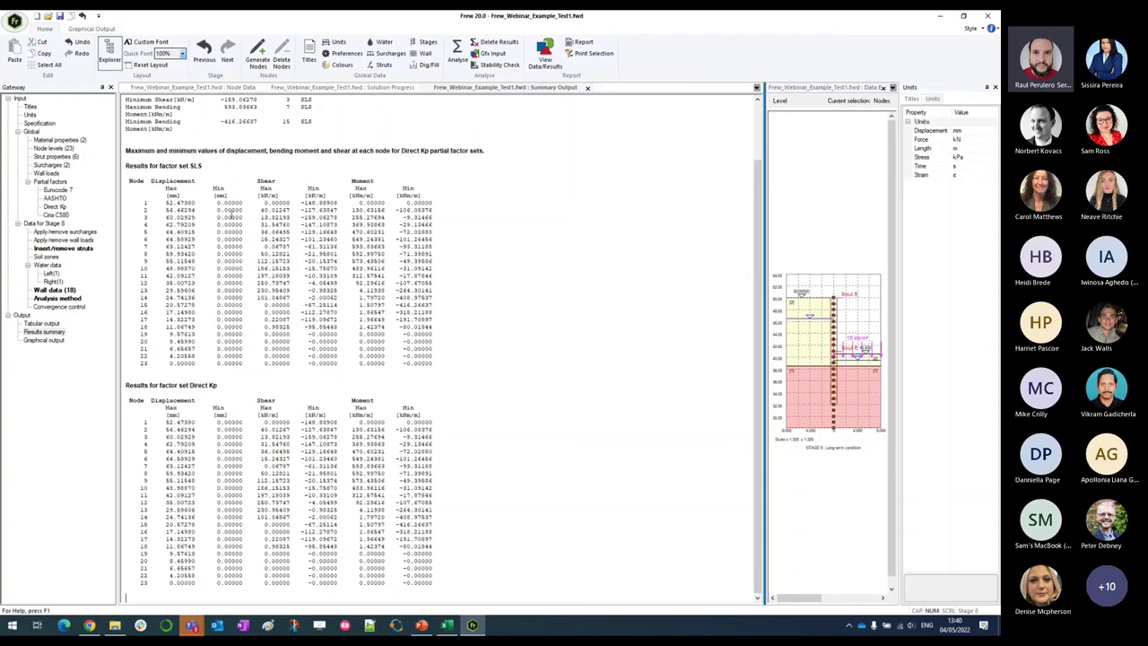
pyautogui.click(588, 88)
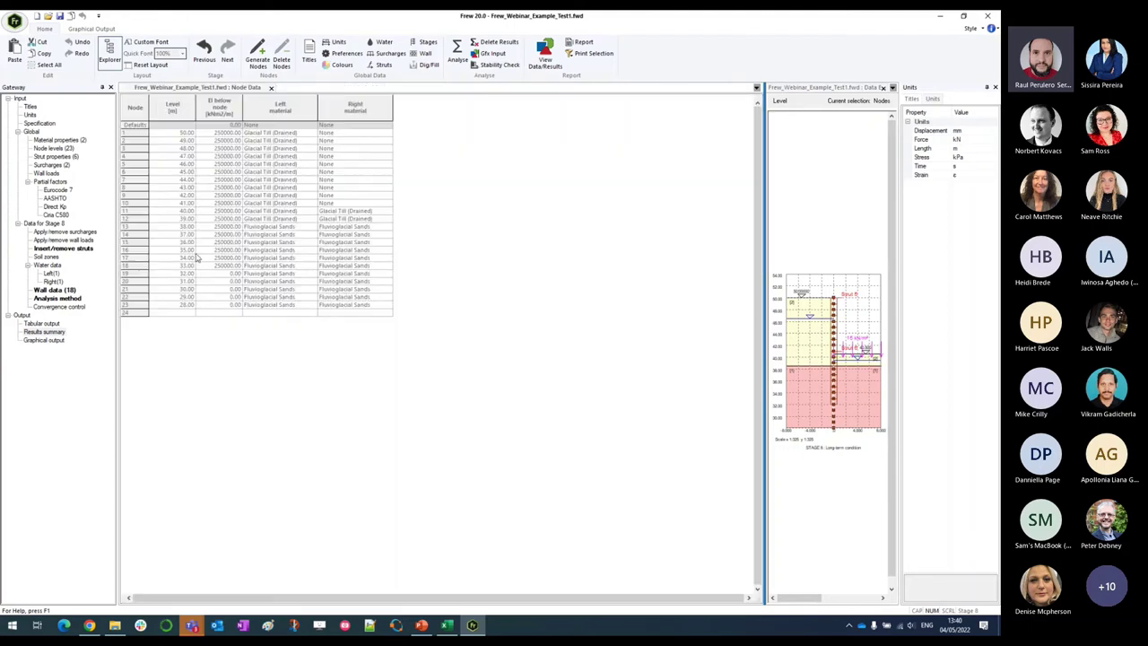
# - Show the graphical output for the Stage 8 long-term condition and close the solution progress and data views
pyautogui.click(429, 87)
pyautogui.doubleClick(44, 340)
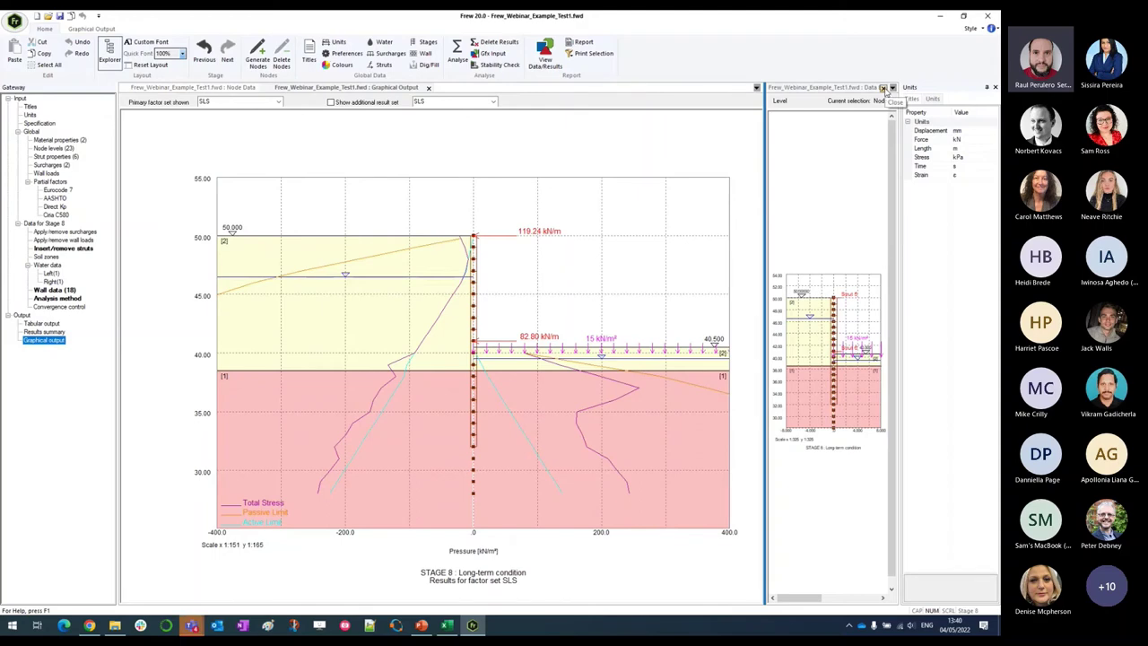
pyautogui.click(884, 88)
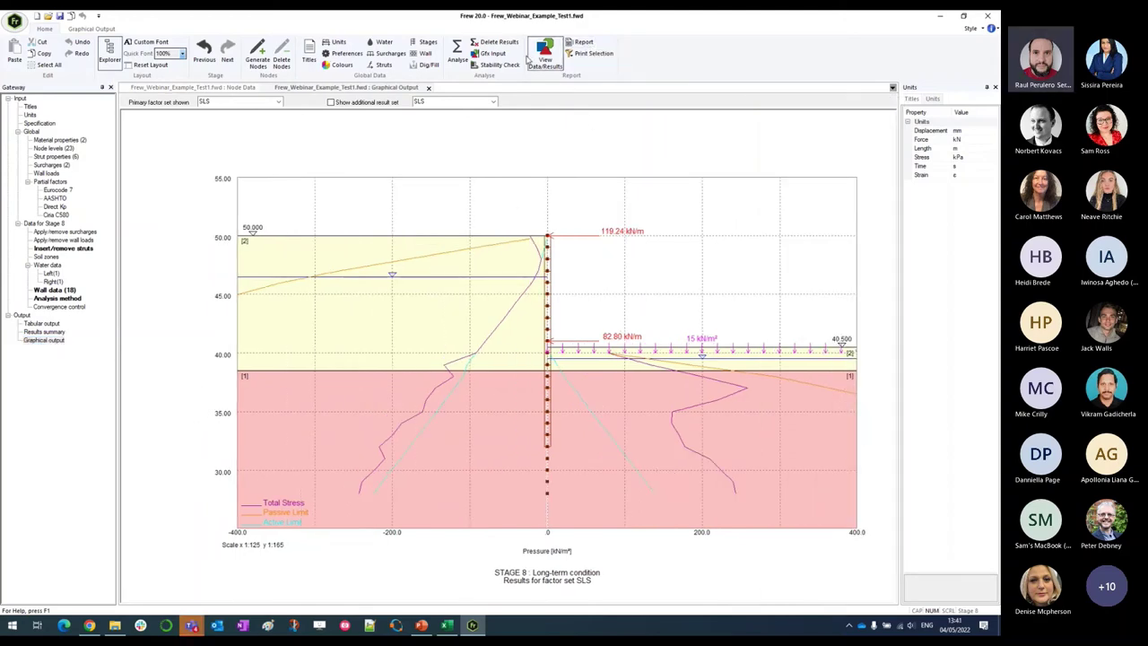
# - Examine the tabular and graphical items available in the print selection without printing
pyautogui.click(589, 55)
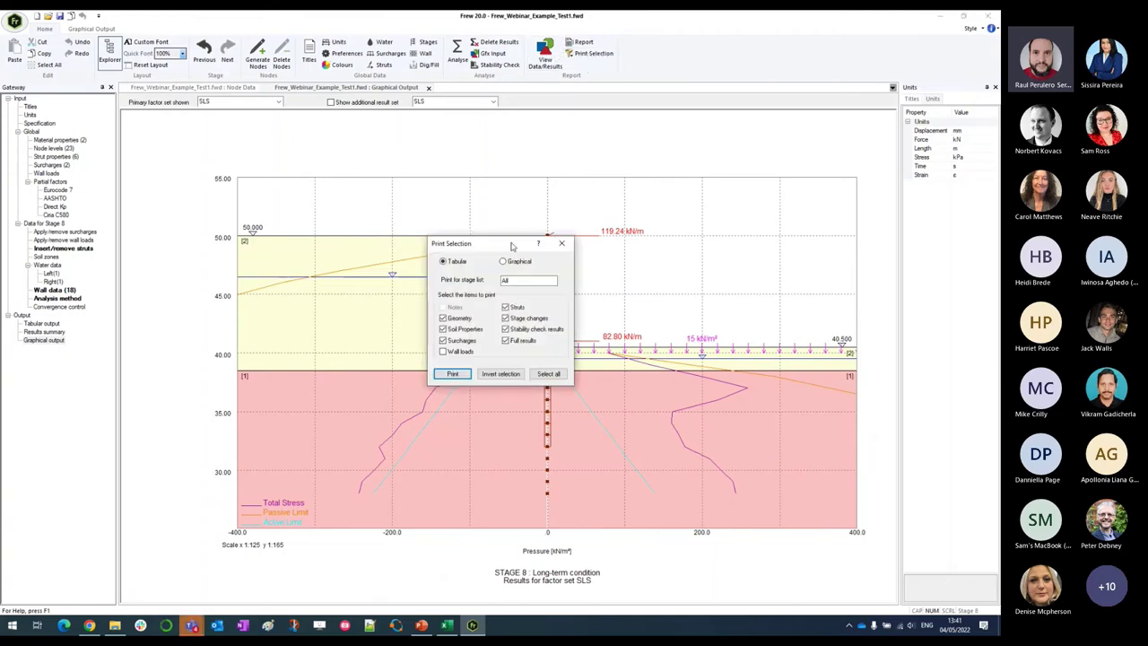
pyautogui.moveTo(512, 245); pyautogui.dragTo(506, 140)
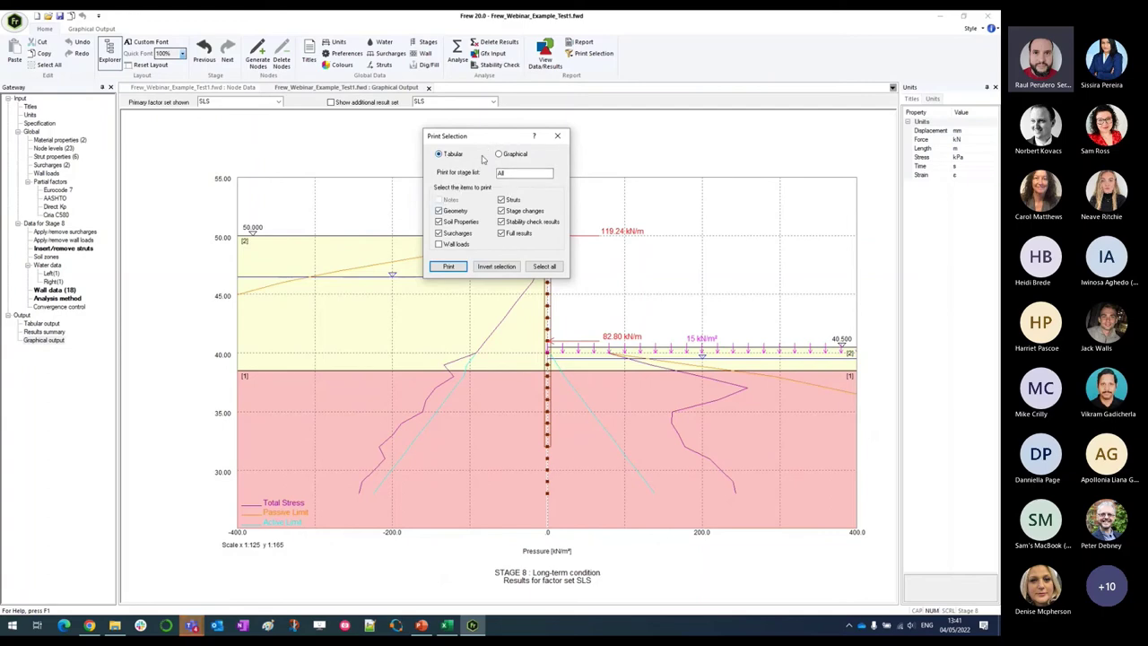
pyautogui.click(500, 155)
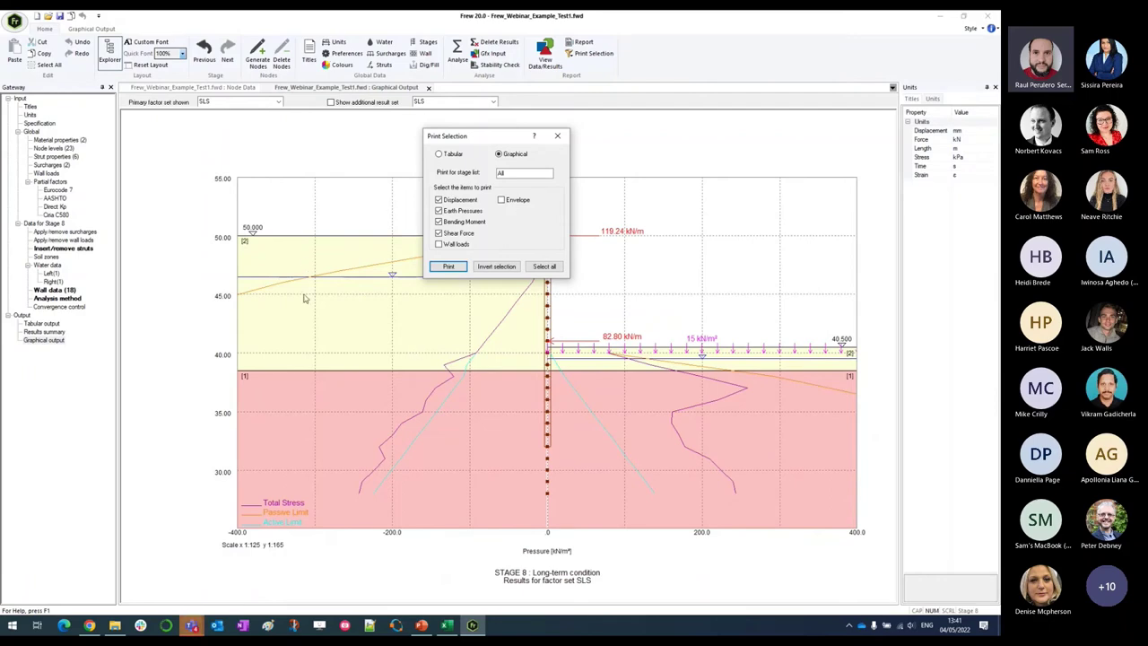
pyautogui.click(557, 135)
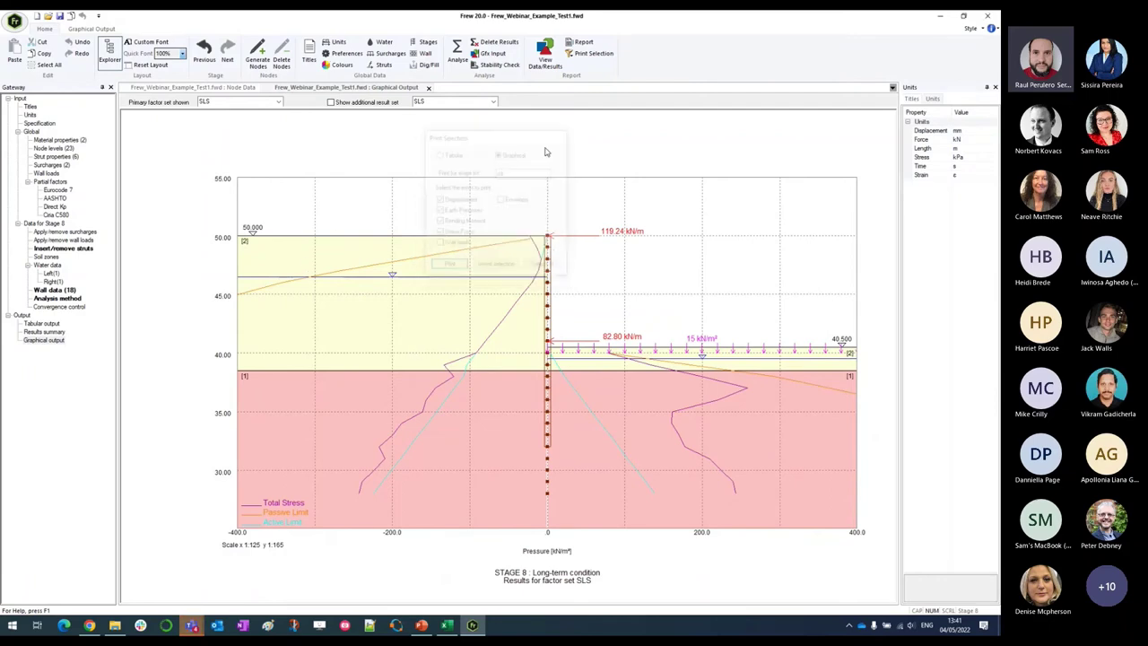
# - Go back through the graphical results from Stage 8 to Stage 5, full excavation to 40.5 m OD
pyautogui.click(210, 56)
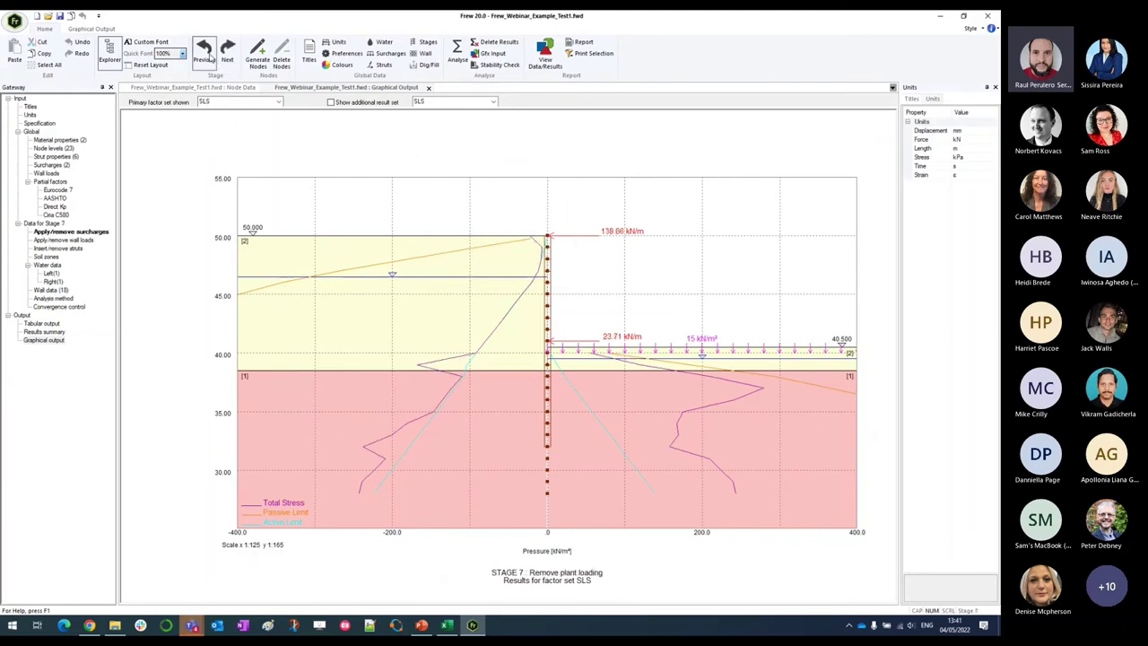
pyautogui.click(208, 55)
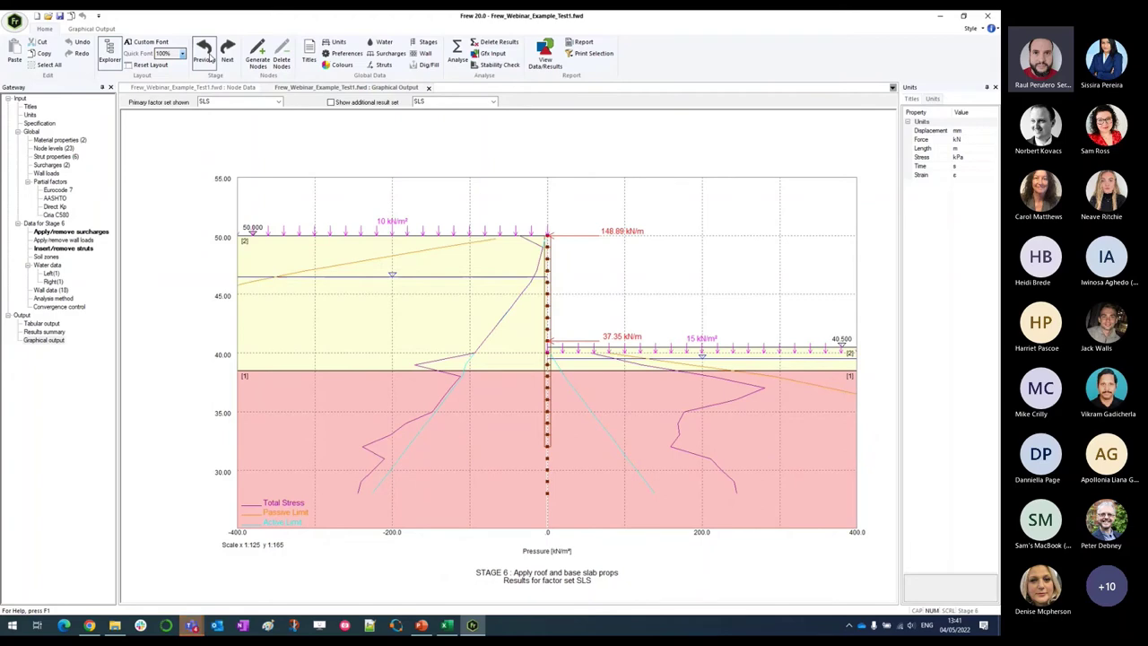
pyautogui.click(210, 56)
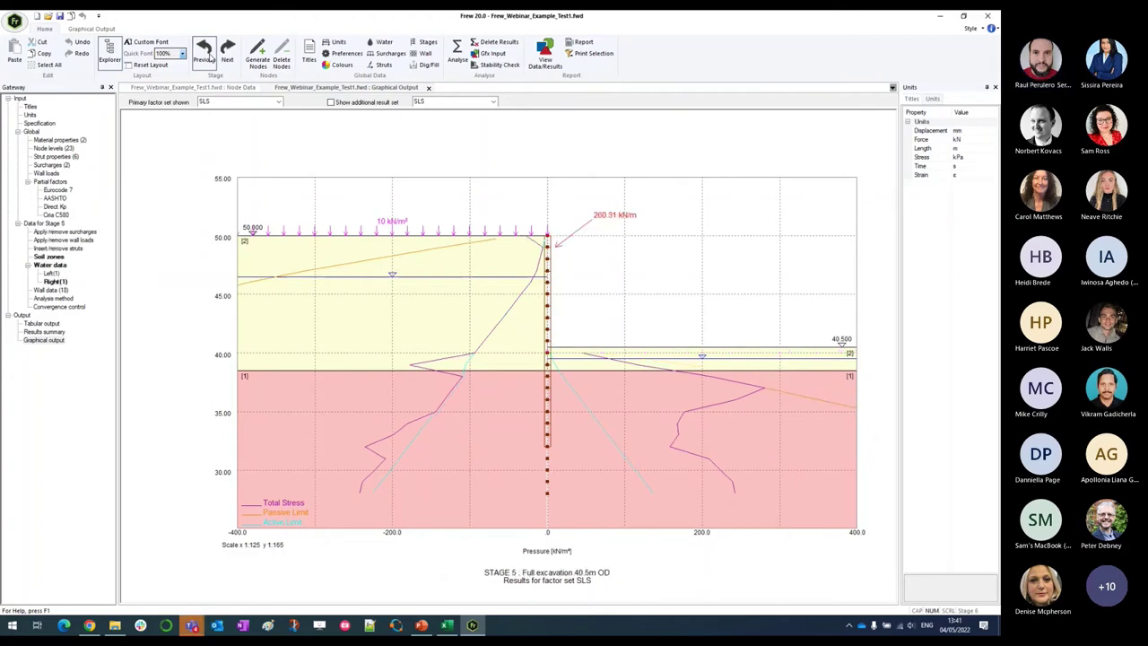
# - Review the scaling options for the graphical output without applying a change
pyautogui.click(88, 29)
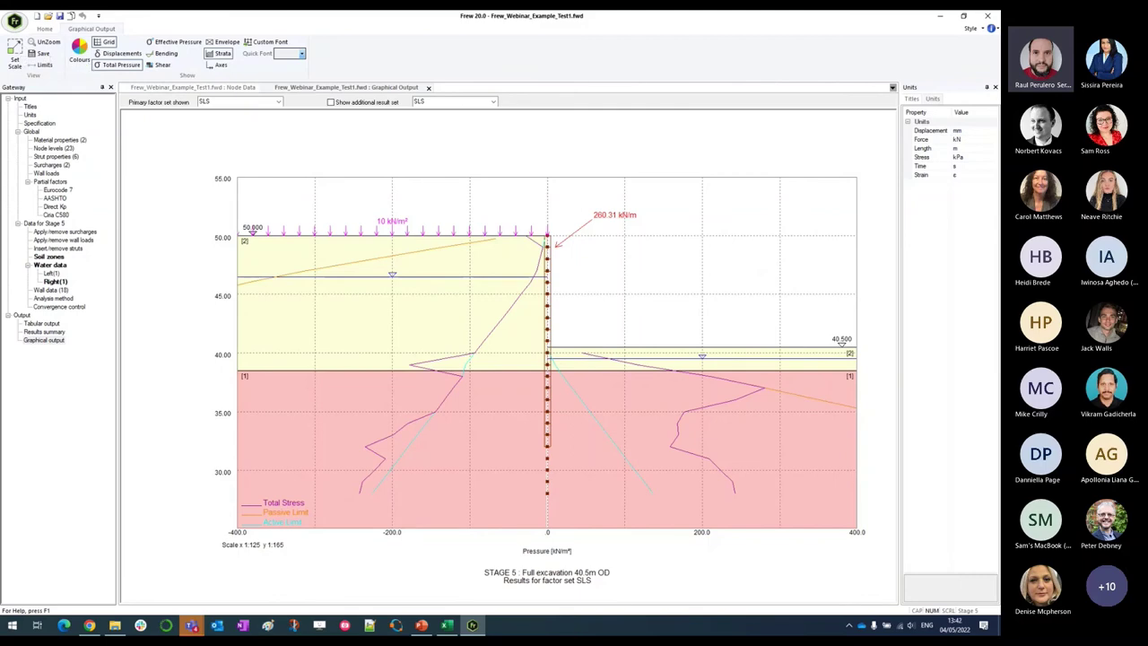
pyautogui.click(14, 58)
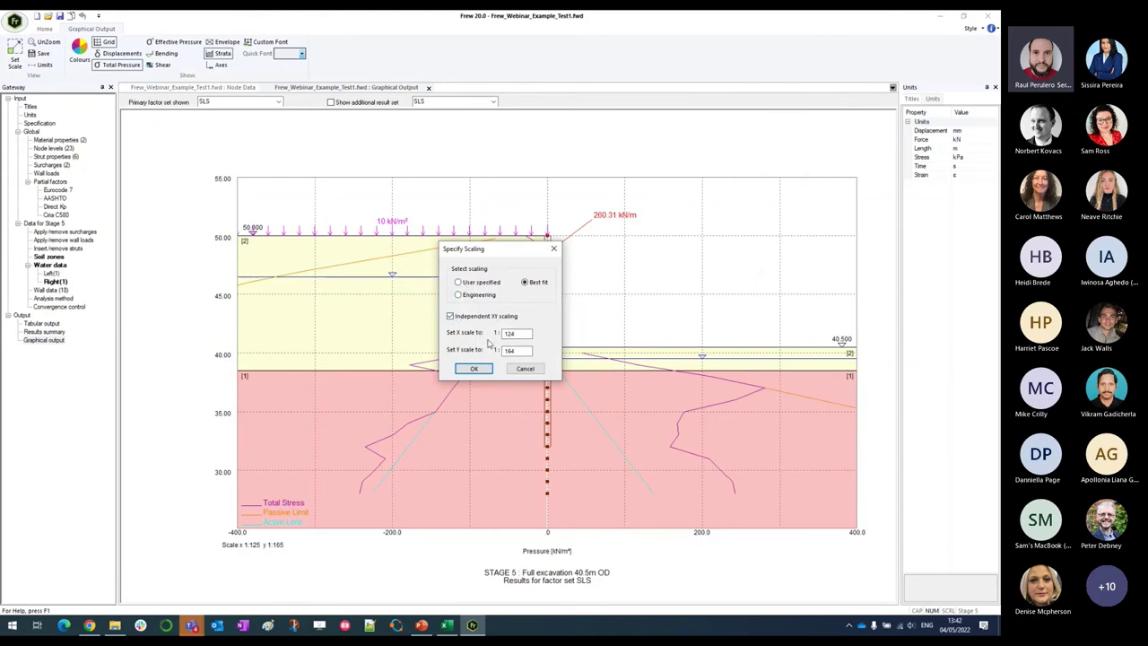
pyautogui.click(522, 370)
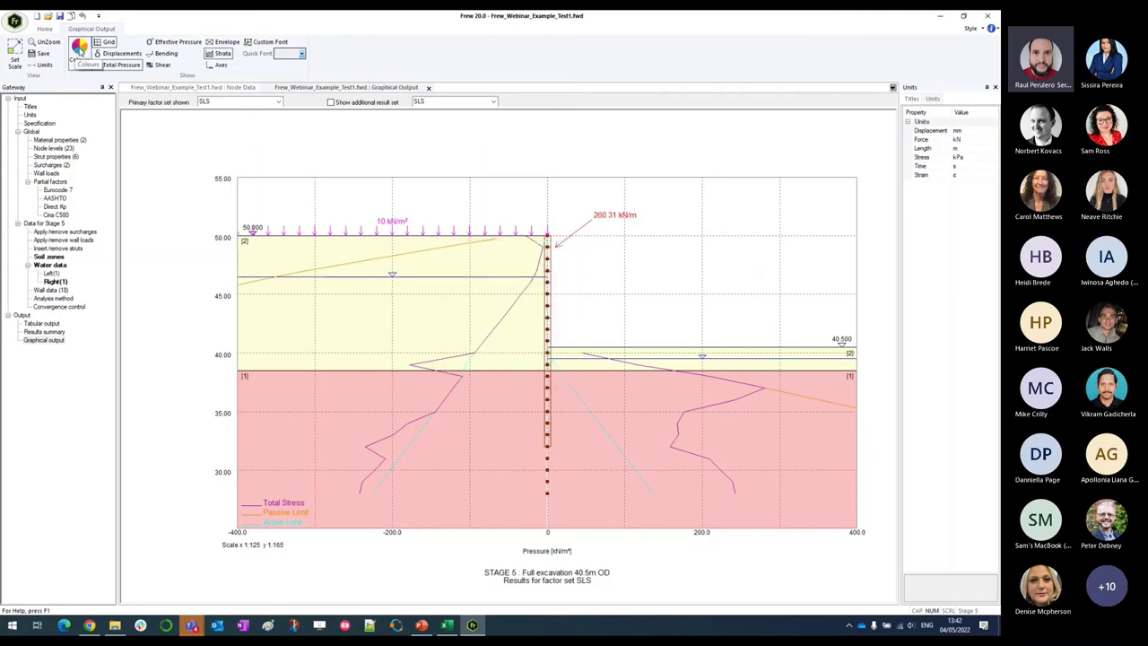
# - Review the line and fill colour settings of the graphical output without editing them
pyautogui.click(79, 46)
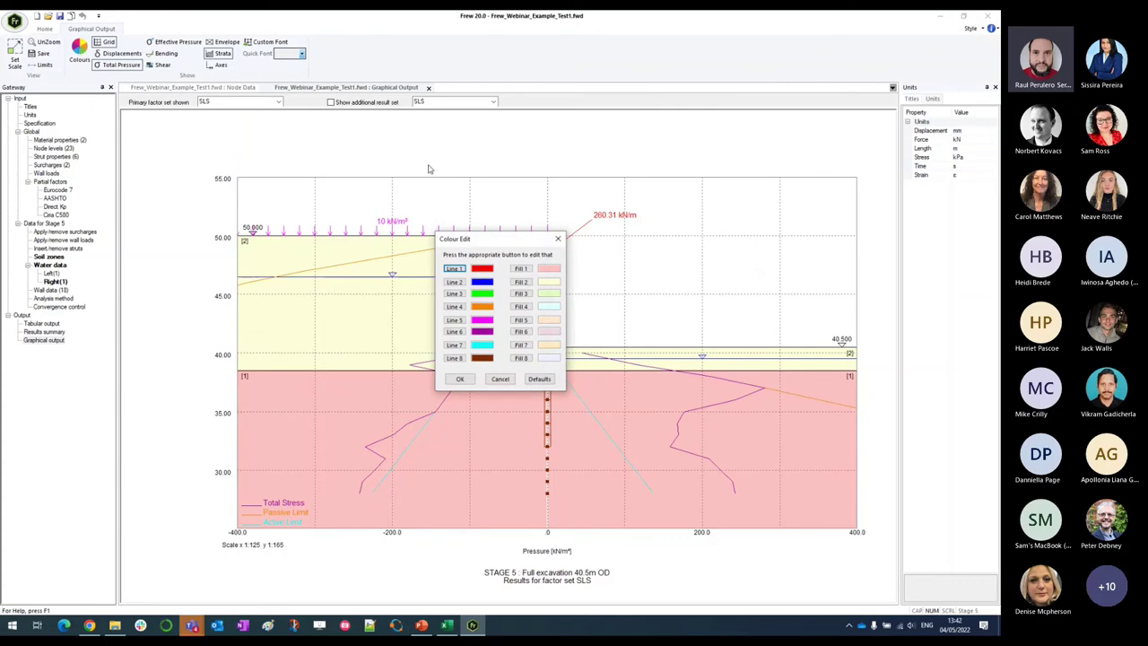
pyautogui.moveTo(491, 242); pyautogui.dragTo(201, 149)
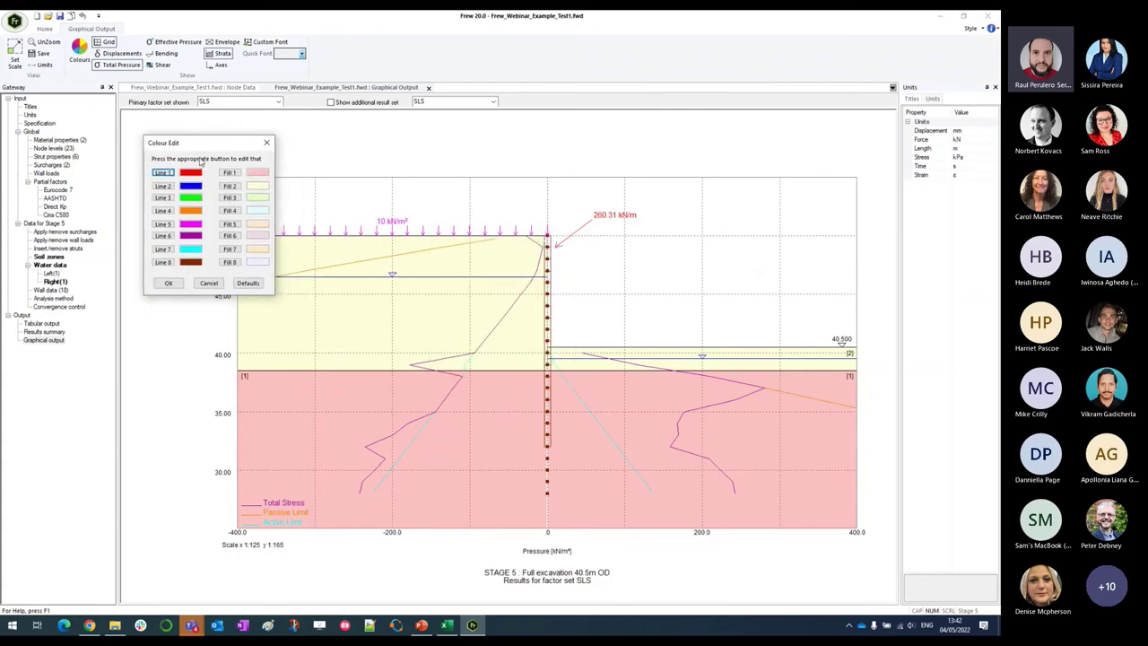
pyautogui.moveTo(201, 146); pyautogui.dragTo(187, 132)
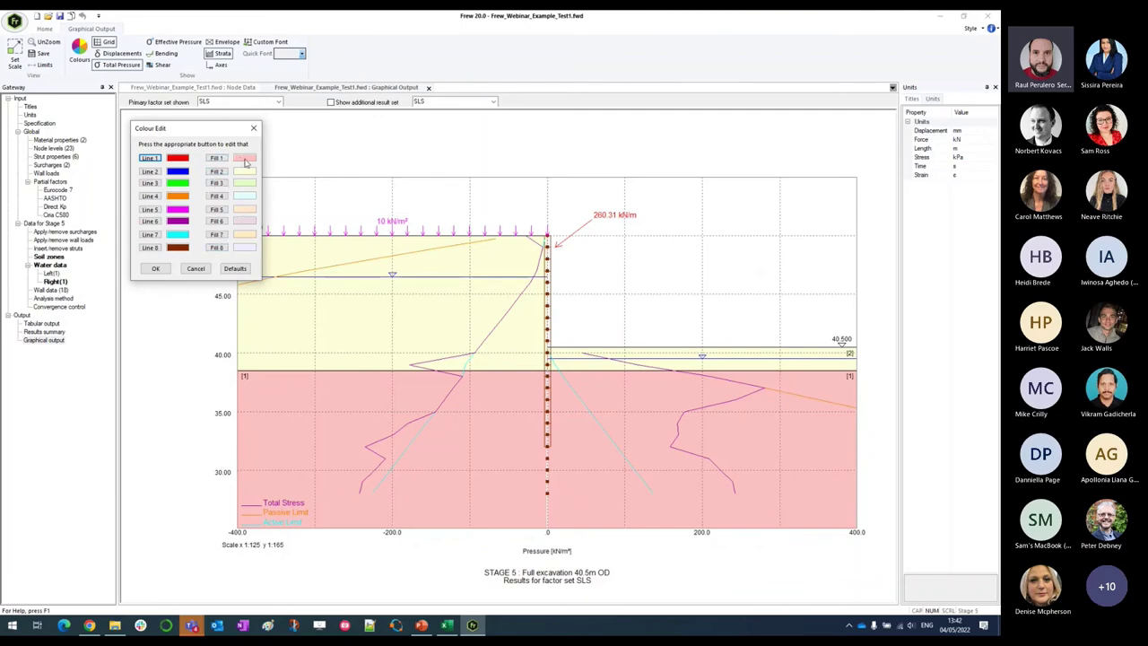
pyautogui.click(254, 128)
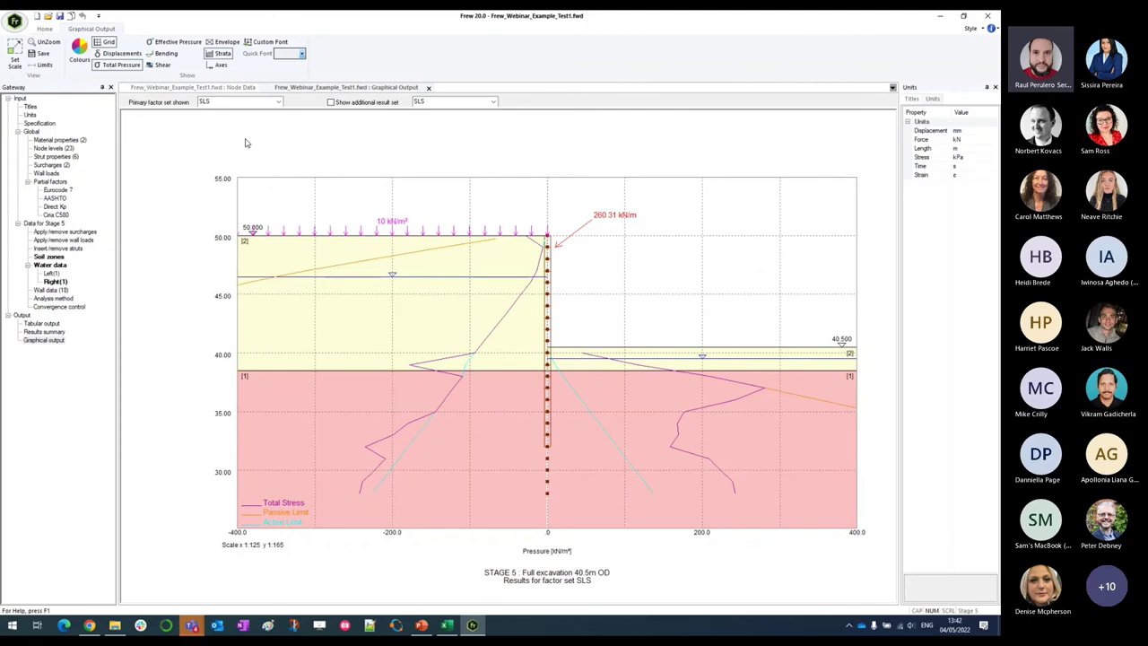
# - Plot displacements, effective pressure, bending moment and shear on the Stage 5 graphical output
pyautogui.click(135, 55)
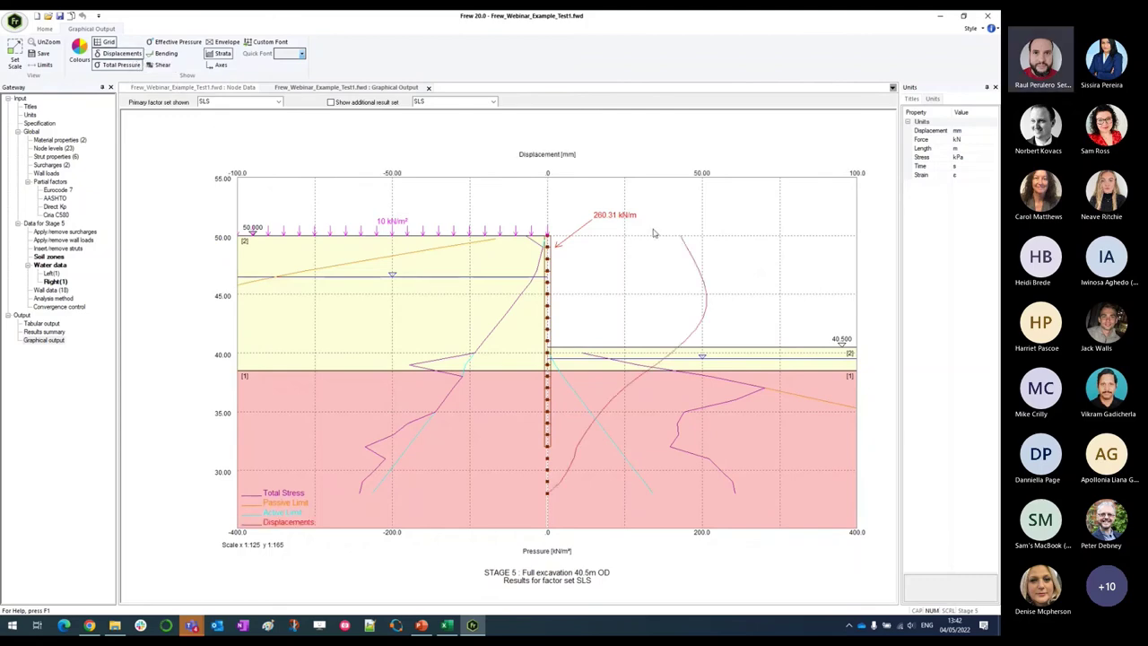
pyautogui.click(183, 42)
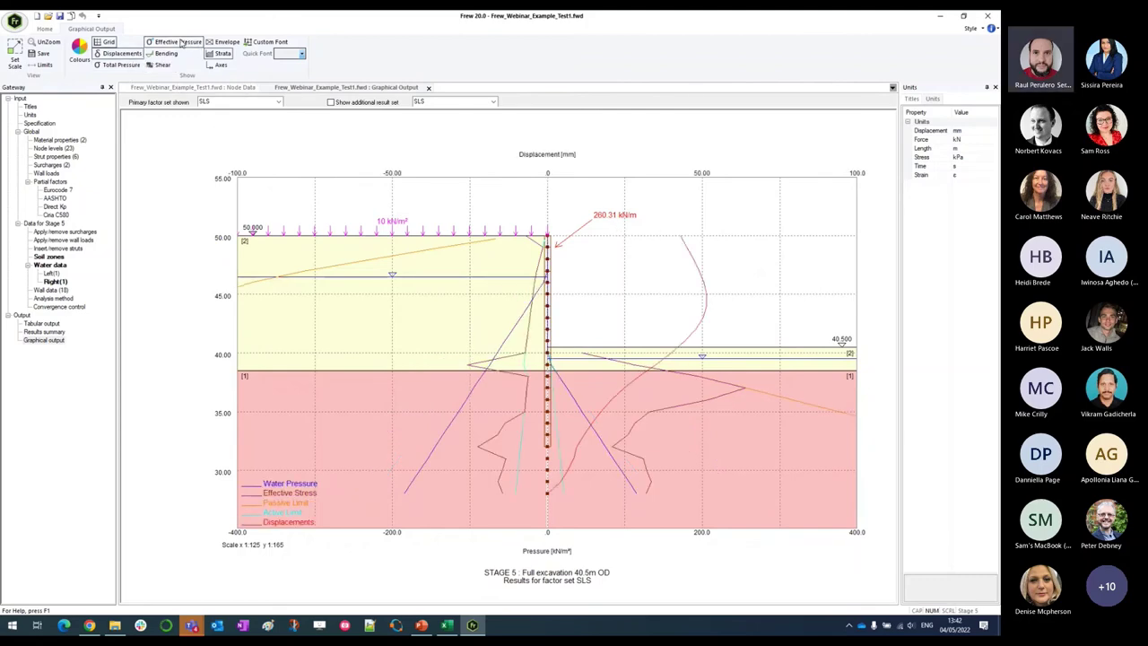
pyautogui.click(166, 54)
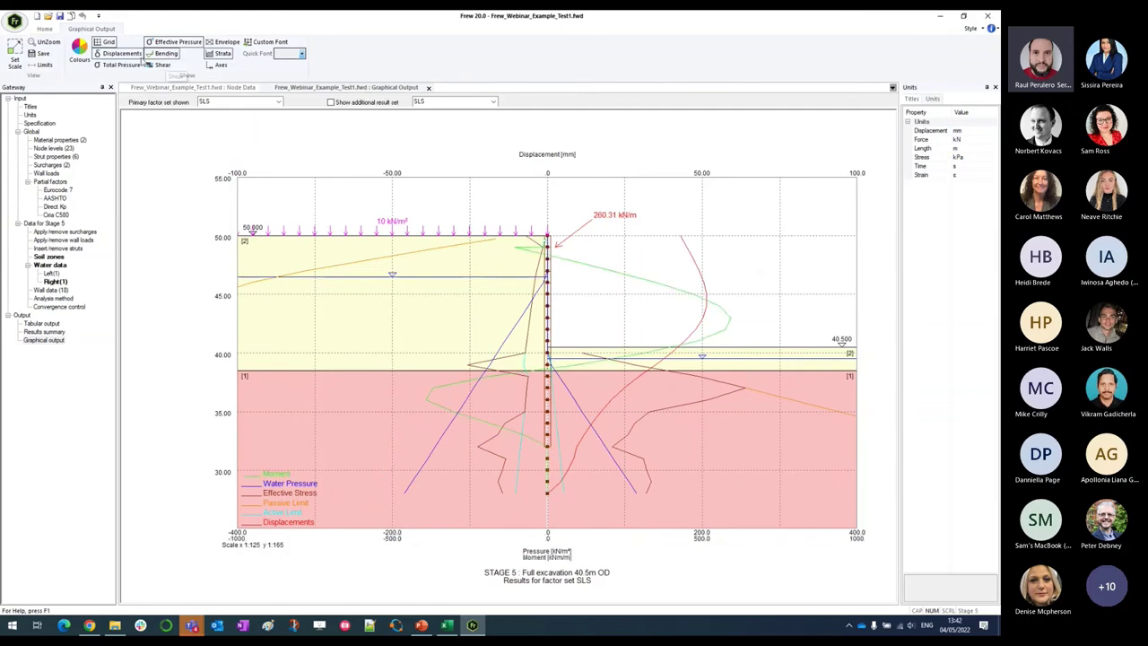
pyautogui.click(161, 64)
pyautogui.click(160, 65)
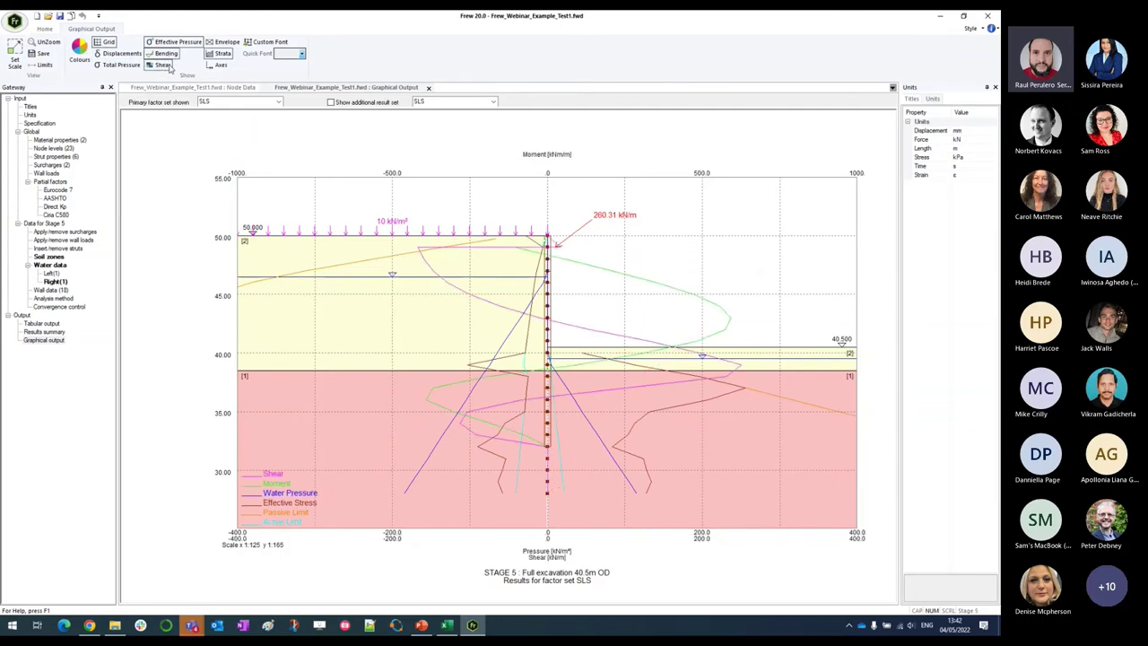
# - Show the results envelope for stages 0 to 8 and return to the Stage 5 diagram
pyautogui.click(219, 43)
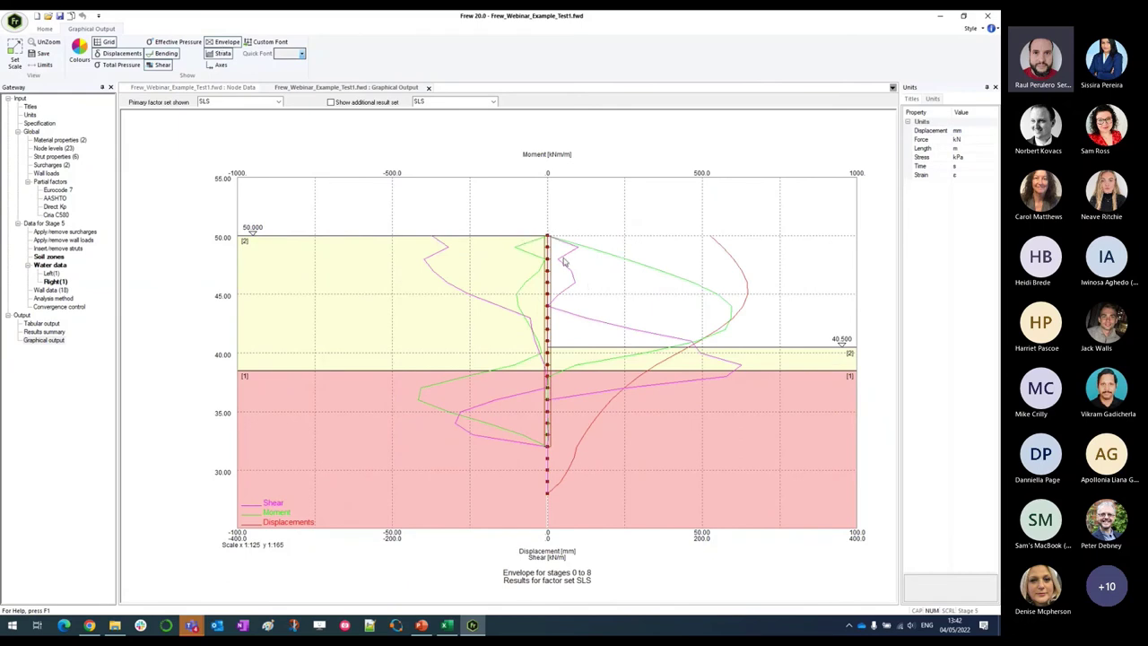
pyautogui.click(219, 43)
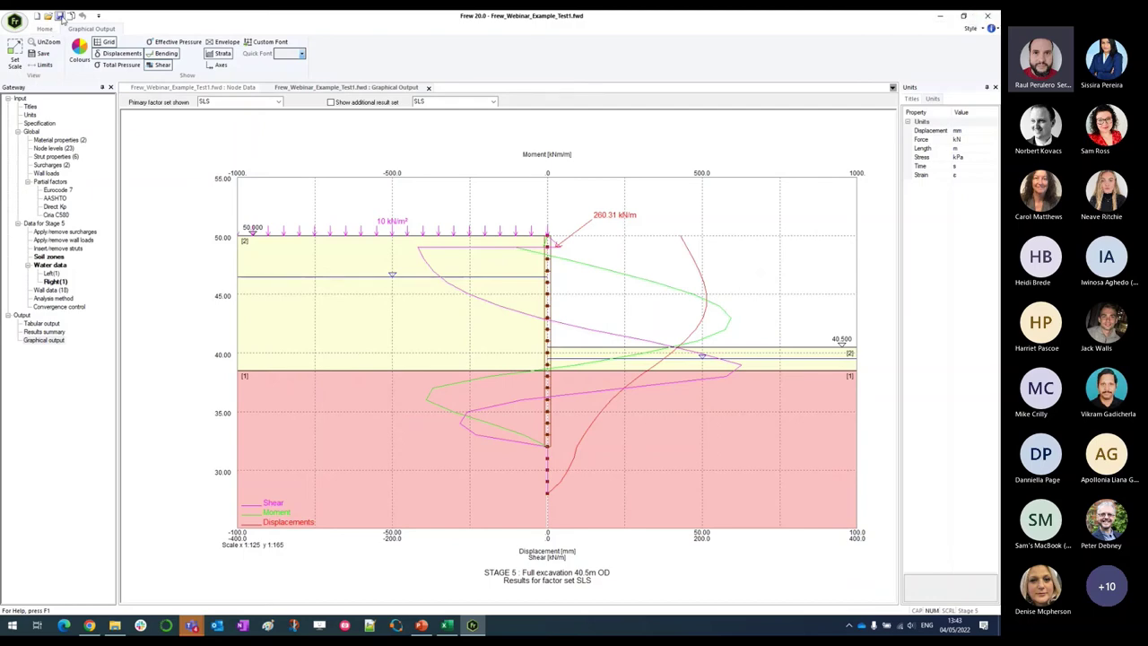
# - Close Frew, then switch to the Teams meeting and stop sharing the screen
pyautogui.click(988, 15)
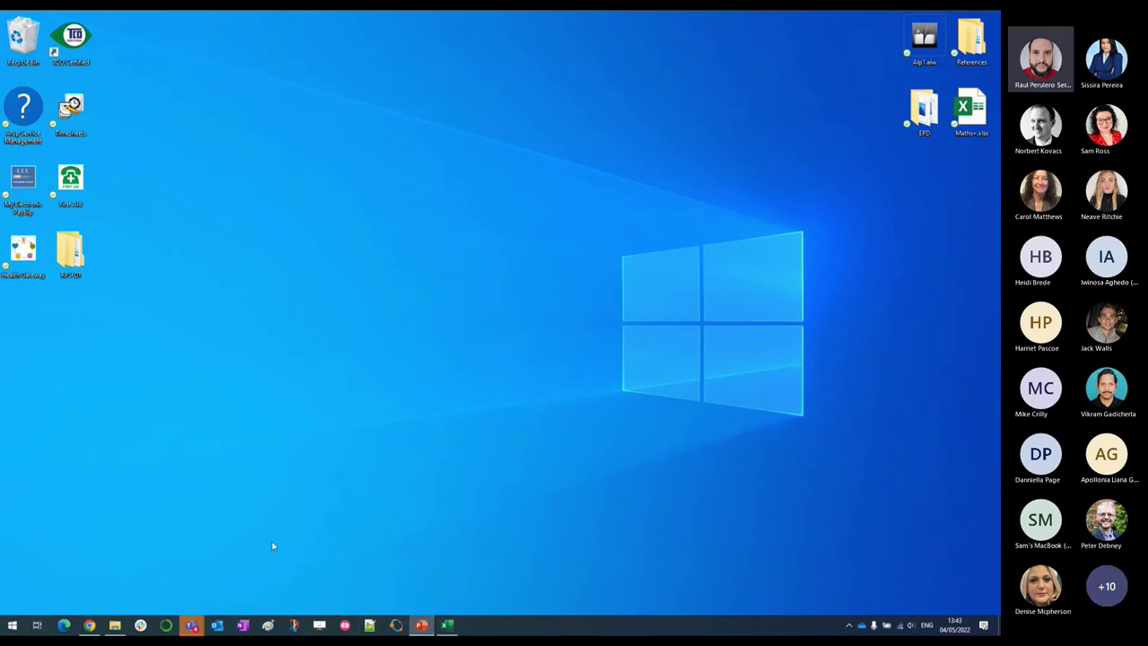
pyautogui.click(108, 566)
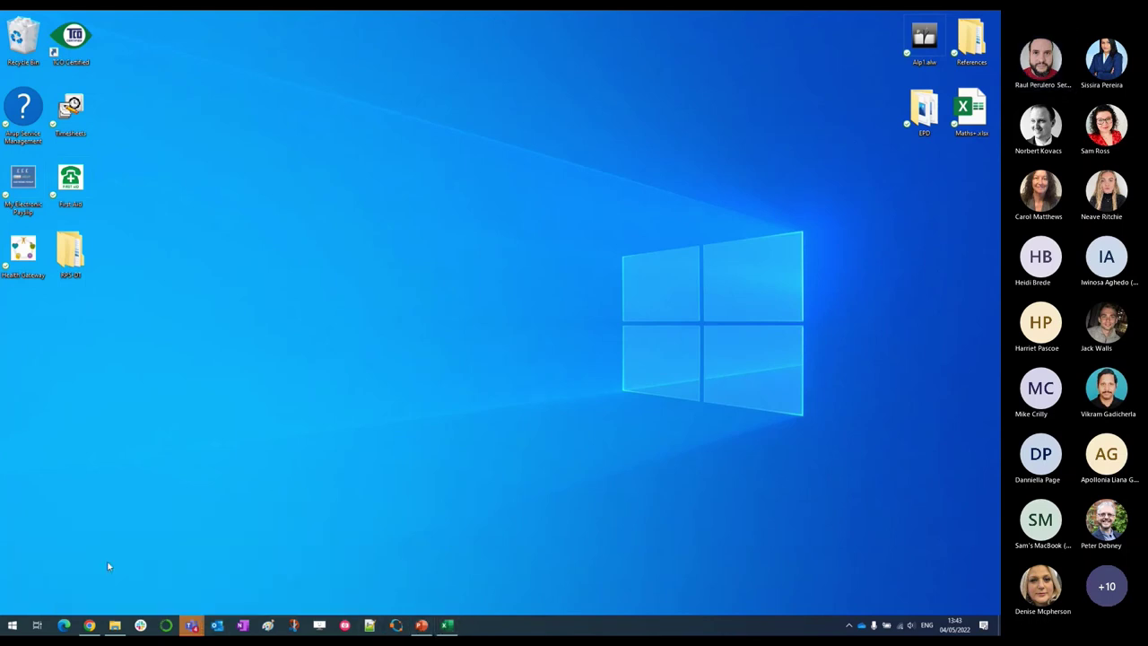
pyautogui.moveTo(186, 622)
pyautogui.click(172, 583)
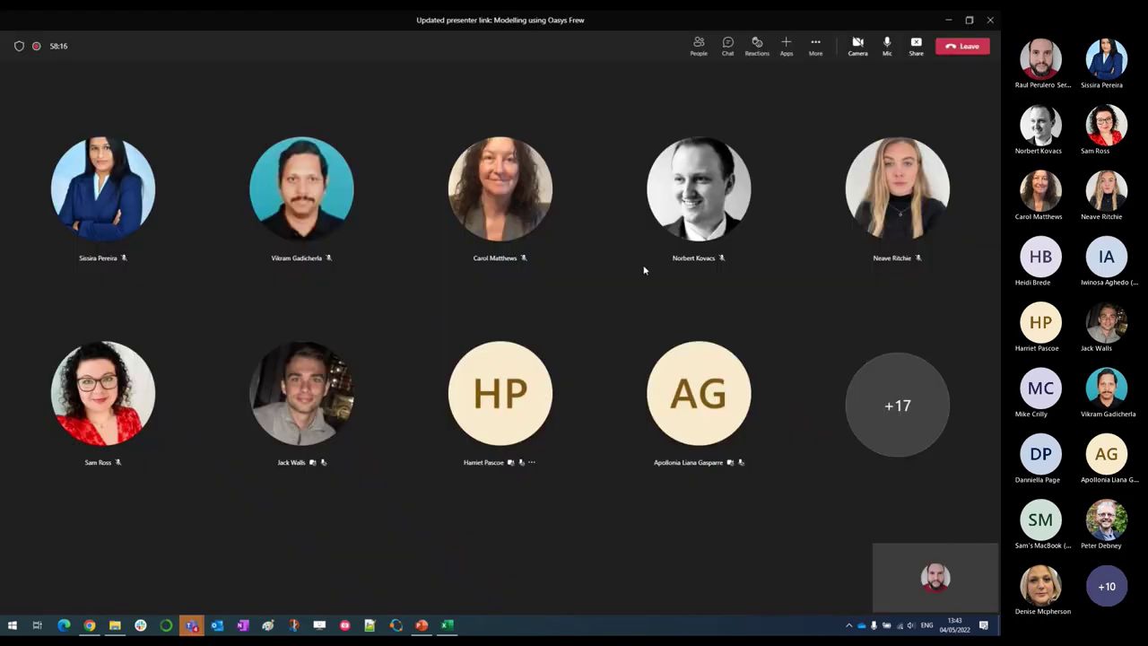
pyautogui.click(918, 47)
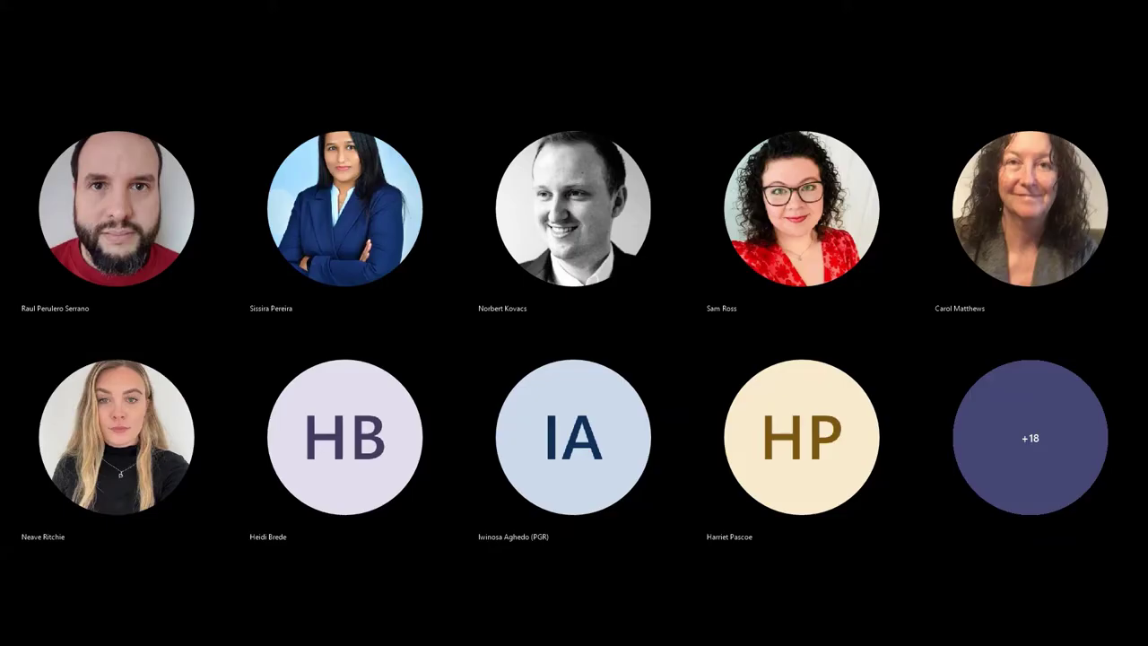